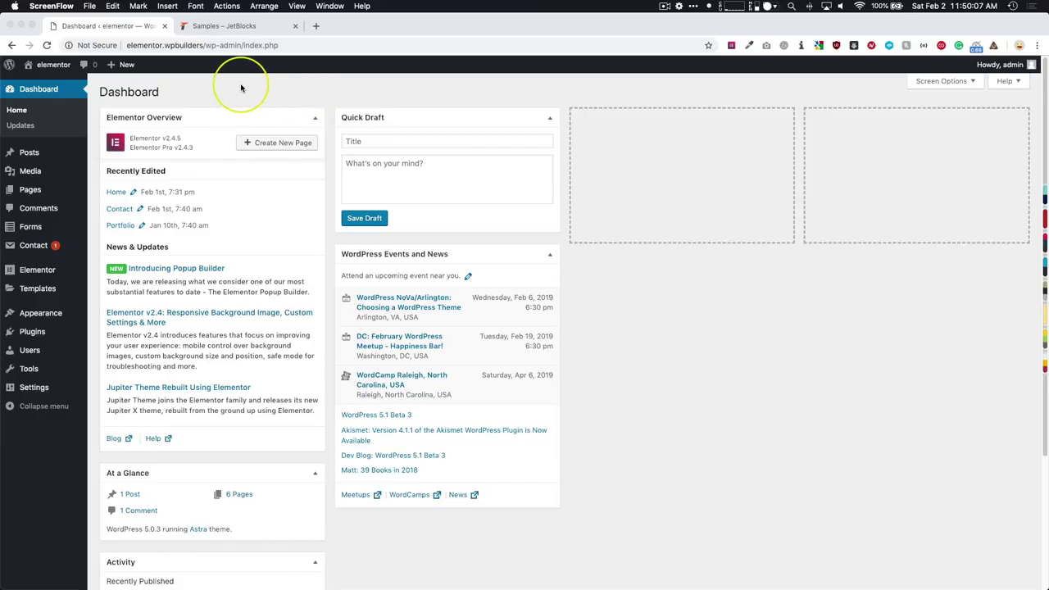
Preview the JetBlocks demo's sample off-canvas menu, then close the demo tab
{"action": "left_click", "coordinate": [239, 59]}
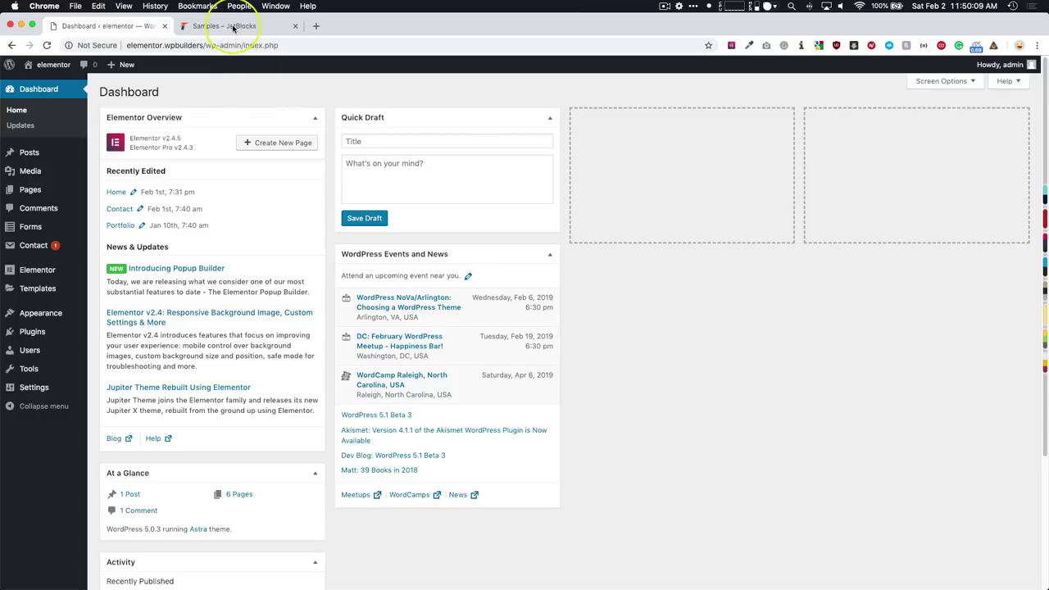
{"action": "left_click", "coordinate": [233, 28]}
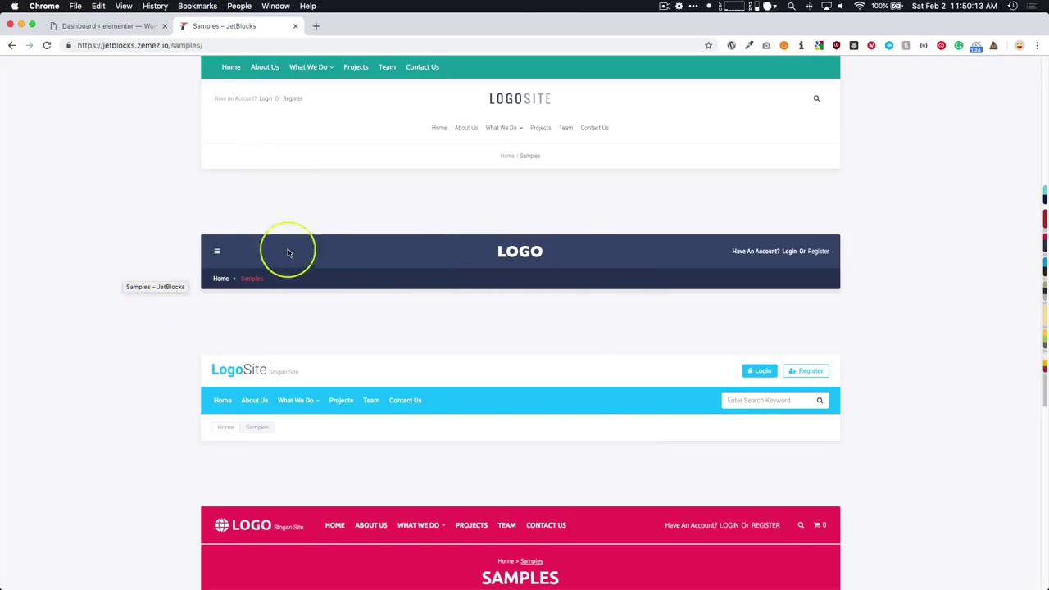
{"action": "left_click", "coordinate": [218, 254]}
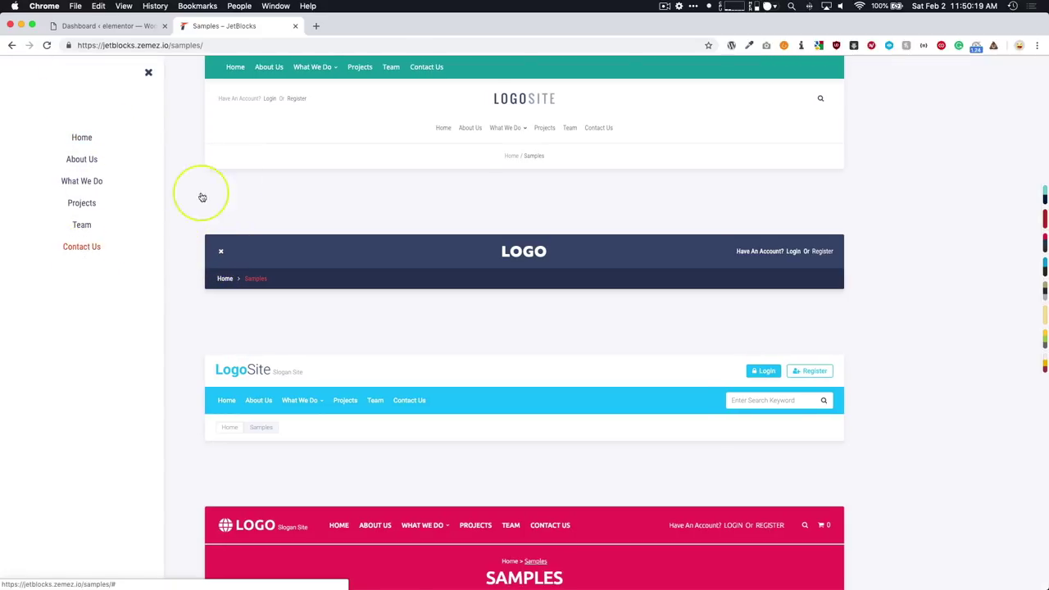
{"action": "left_click", "coordinate": [295, 27]}
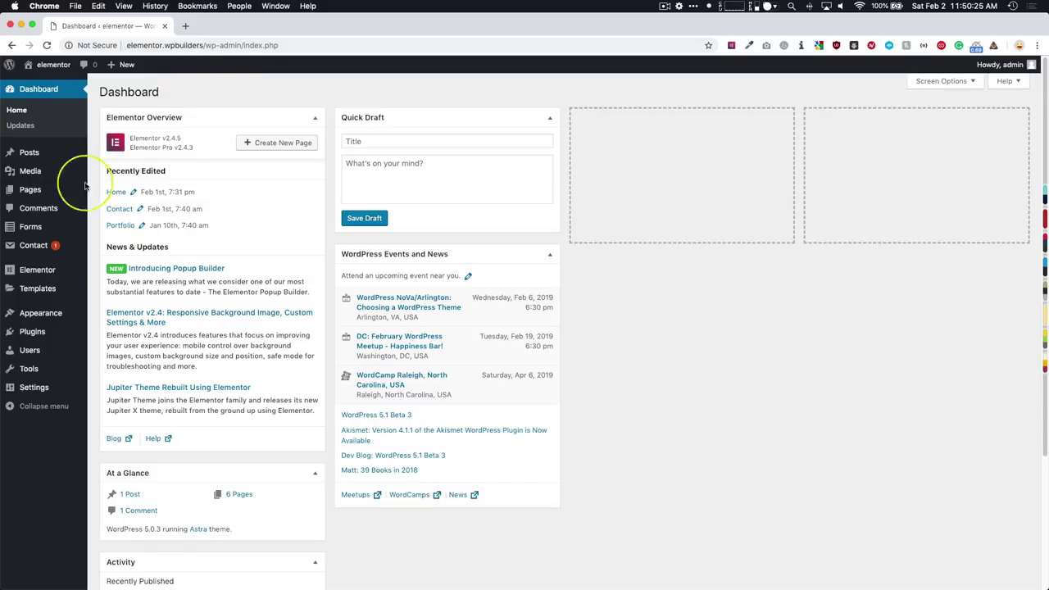
{"action": "mouse_move", "coordinate": [37, 289]}
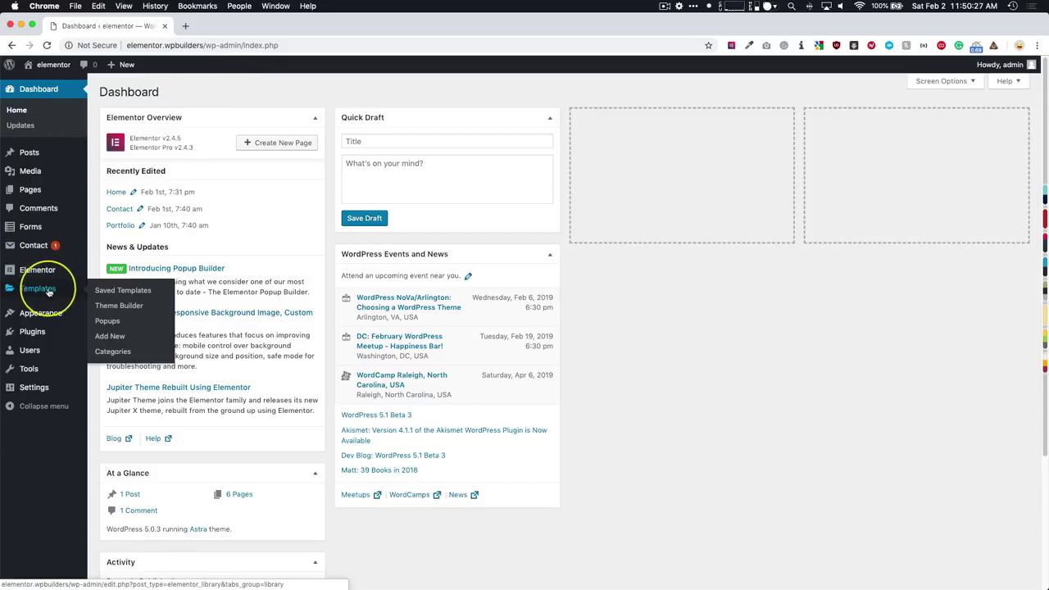
Add a new popup template named 'Off Canvas' and open it in Elementor
{"action": "left_click", "coordinate": [100, 323]}
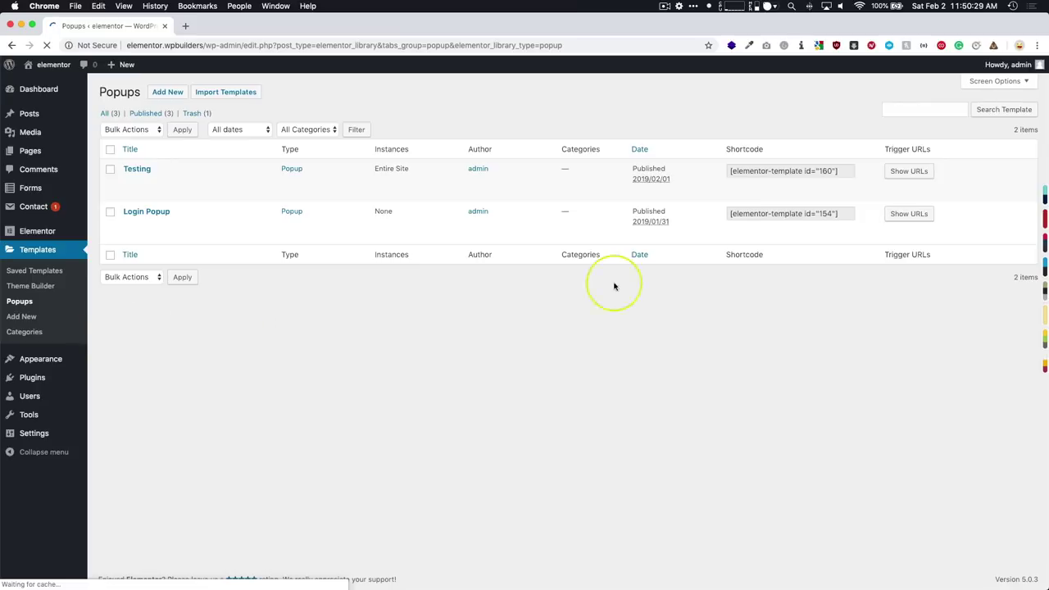
{"action": "left_click", "coordinate": [172, 95]}
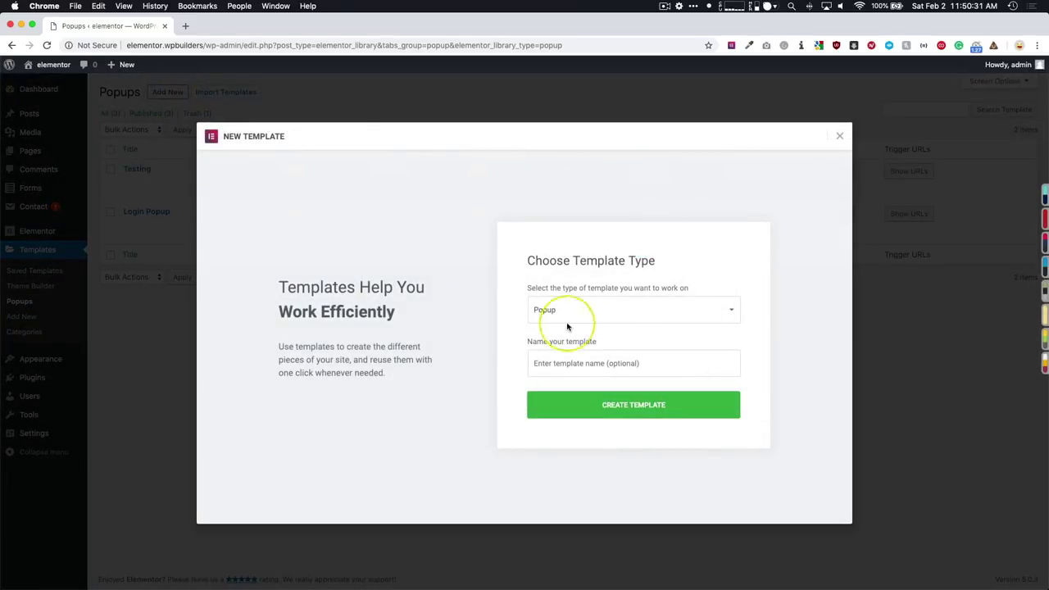
{"action": "left_click", "coordinate": [565, 362]}
{"action": "type", "text": "Off Canvas"}
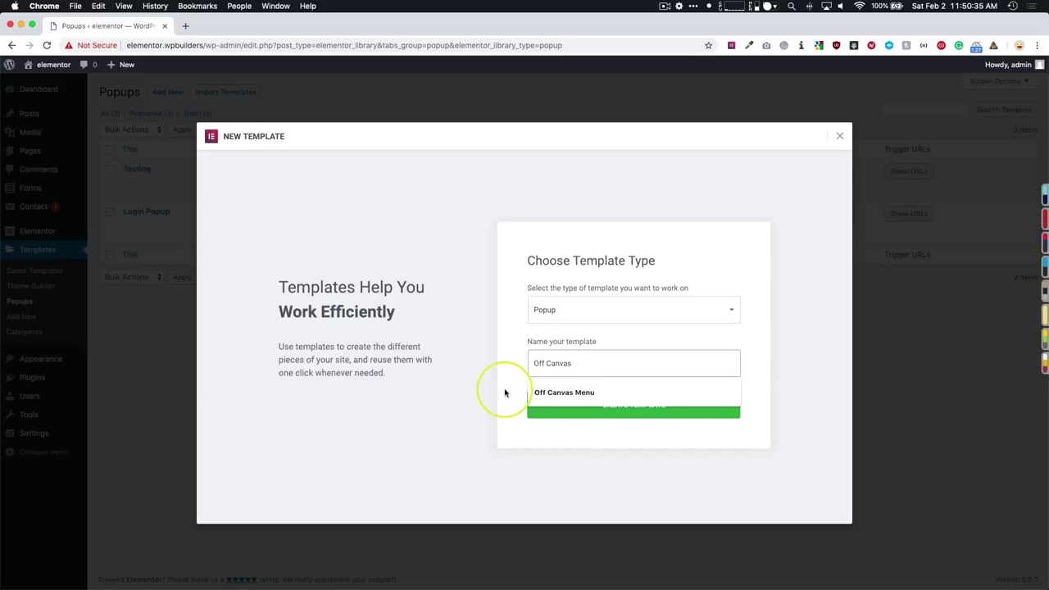
{"action": "left_click", "coordinate": [555, 411]}
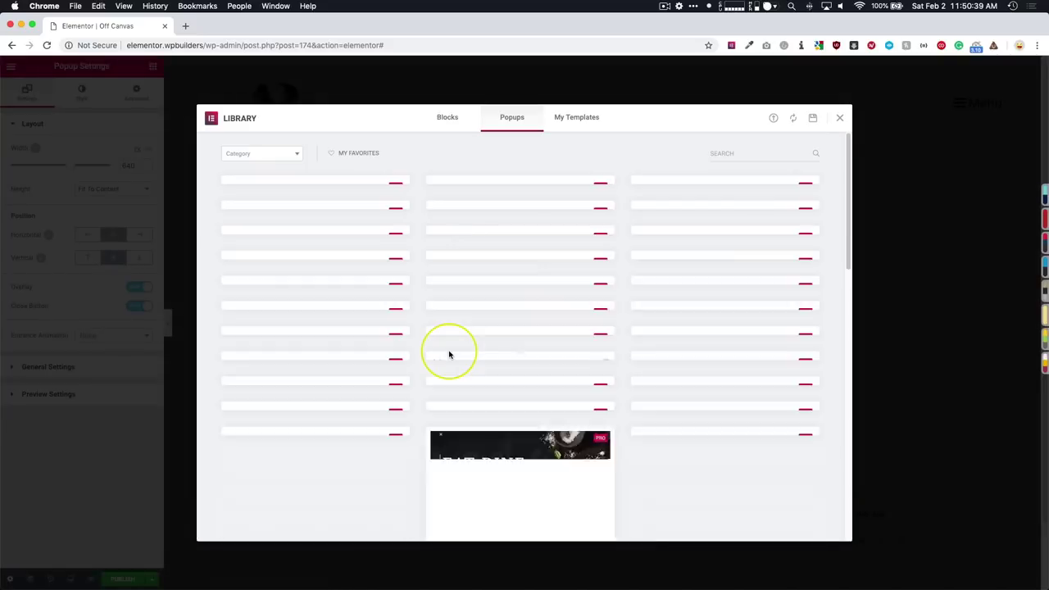
Scroll through the pre-designed popup layouts in the Library's Popups tab
{"action": "scroll", "coordinate": [475, 309], "scroll_direction": "down", "scroll_amount": 2}
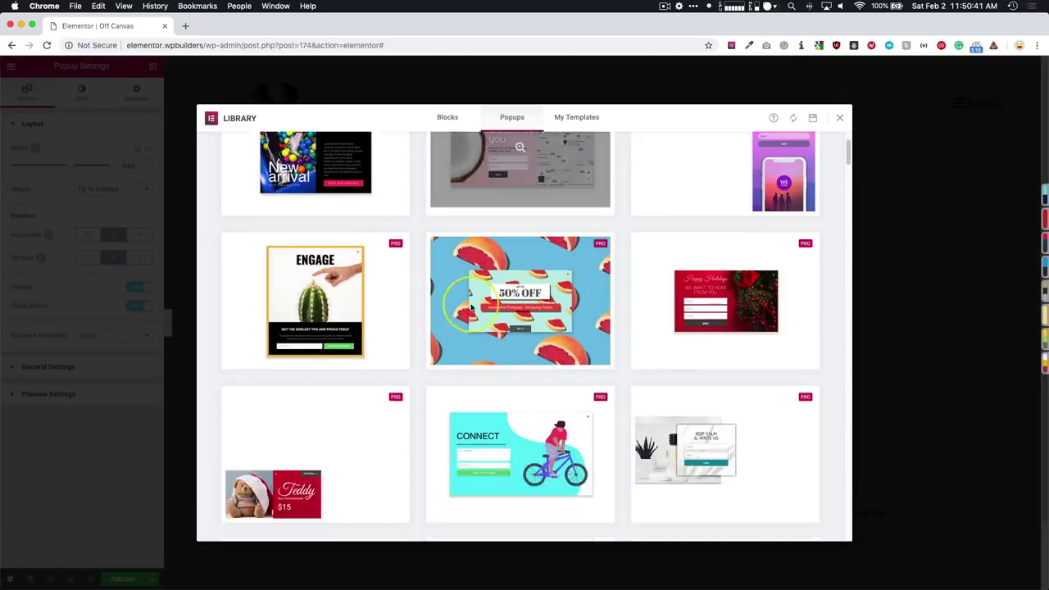
{"action": "scroll", "coordinate": [475, 309], "scroll_direction": "down", "scroll_amount": 3}
{"action": "scroll", "coordinate": [473, 308], "scroll_direction": "down", "scroll_amount": 2}
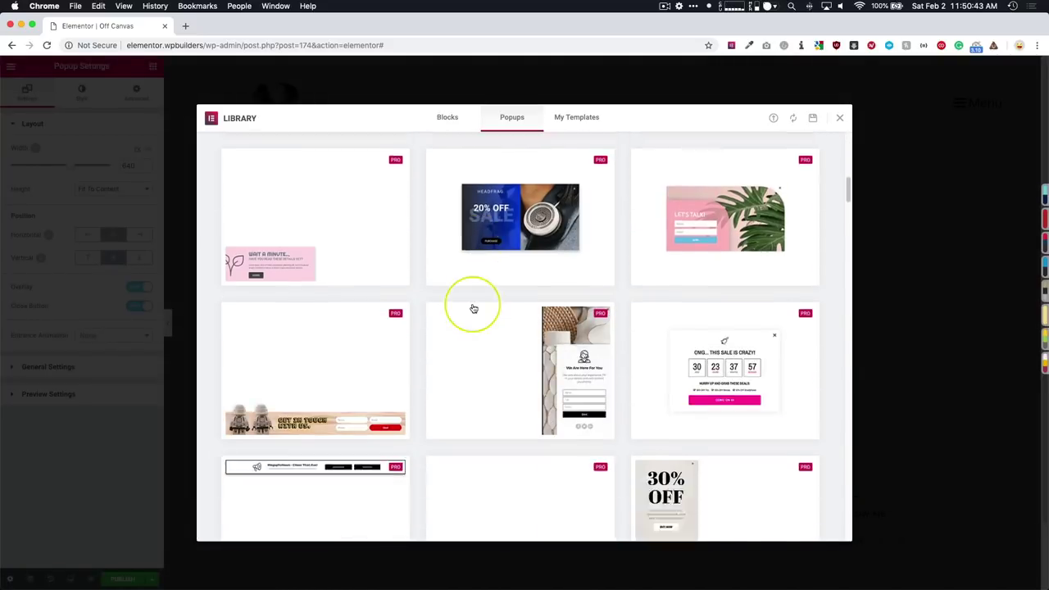
{"action": "scroll", "coordinate": [472, 308], "scroll_direction": "down", "scroll_amount": 1}
{"action": "scroll", "coordinate": [472, 309], "scroll_direction": "down", "scroll_amount": 3}
{"action": "scroll", "coordinate": [473, 308], "scroll_direction": "down", "scroll_amount": 2}
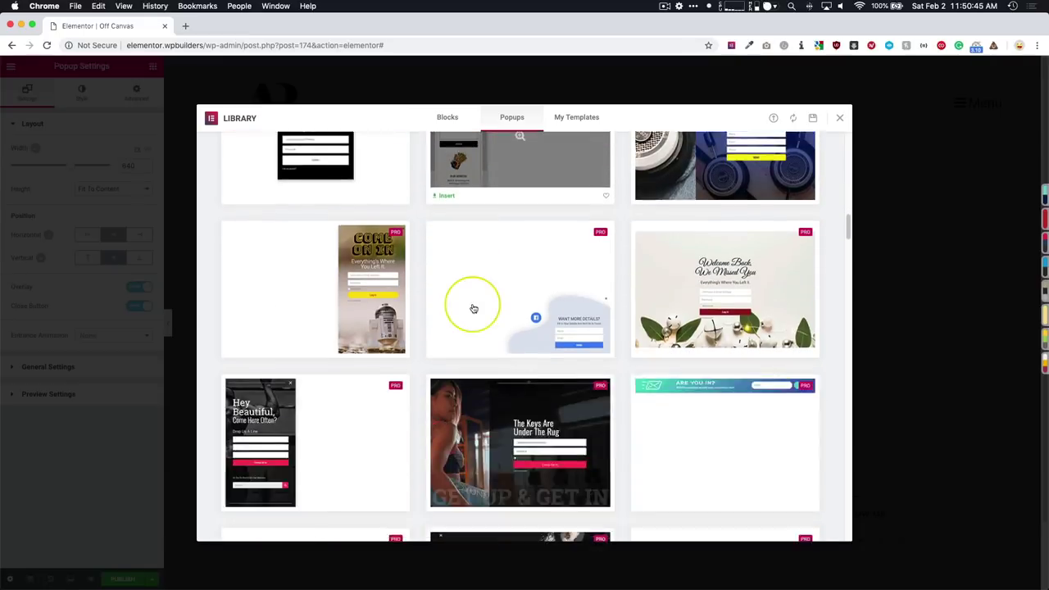
{"action": "scroll", "coordinate": [473, 308], "scroll_direction": "down", "scroll_amount": 1}
{"action": "scroll", "coordinate": [473, 308], "scroll_direction": "down", "scroll_amount": 2}
{"action": "scroll", "coordinate": [473, 308], "scroll_direction": "down", "scroll_amount": 3}
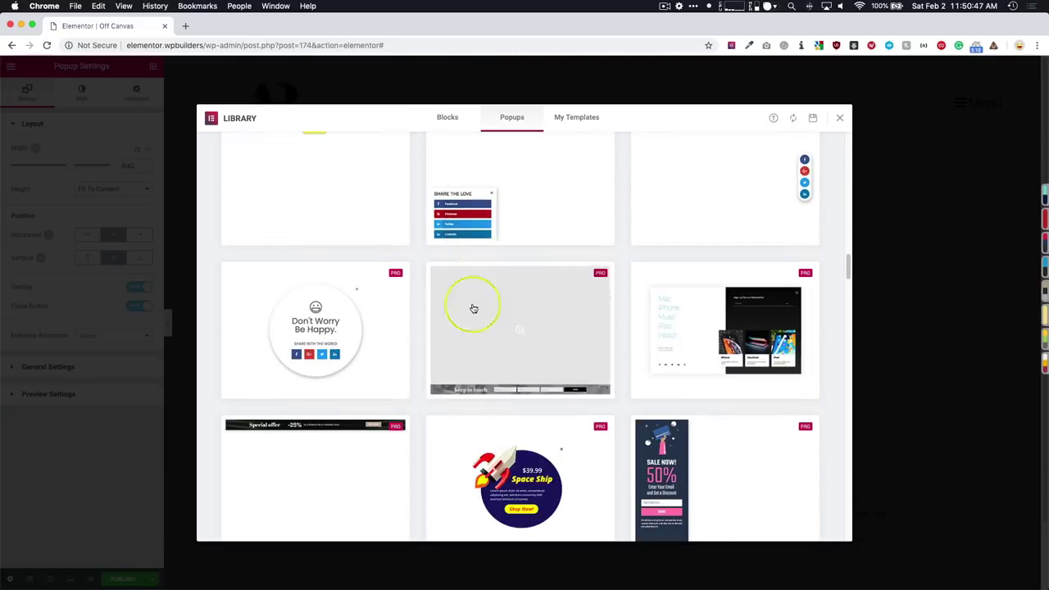
{"action": "scroll", "coordinate": [473, 307], "scroll_direction": "down", "scroll_amount": 1}
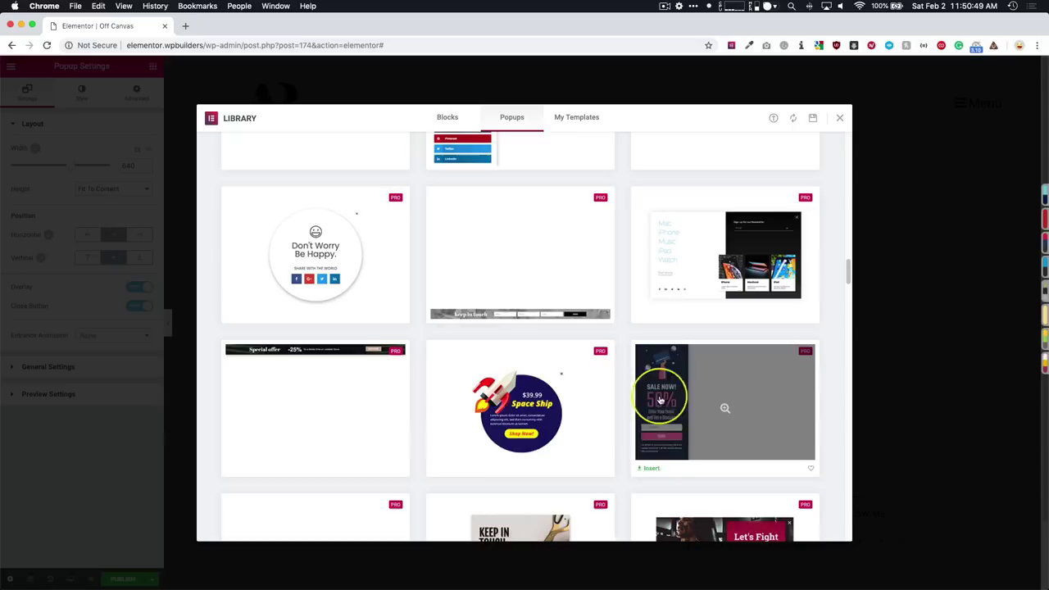
{"action": "scroll", "coordinate": [656, 413], "scroll_direction": "down", "scroll_amount": 1}
{"action": "scroll", "coordinate": [654, 415], "scroll_direction": "down", "scroll_amount": 1}
{"action": "scroll", "coordinate": [653, 416], "scroll_direction": "down", "scroll_amount": 2}
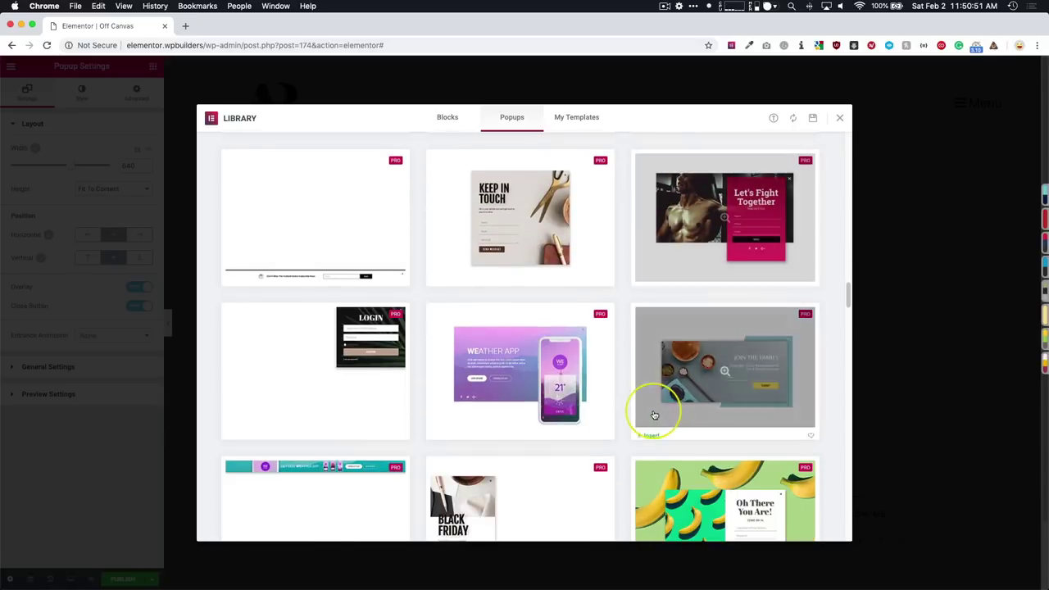
{"action": "scroll", "coordinate": [655, 413], "scroll_direction": "down", "scroll_amount": 2}
{"action": "scroll", "coordinate": [655, 414], "scroll_direction": "down", "scroll_amount": 1}
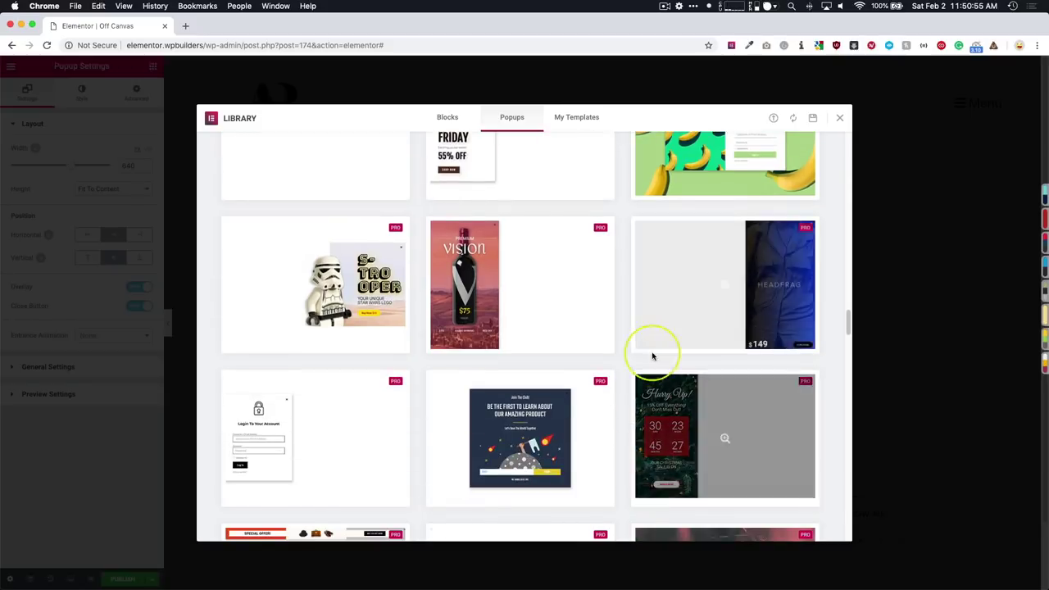
Close the library and set popup Height to Fit To Screen with content at Top
{"action": "left_click", "coordinate": [839, 118]}
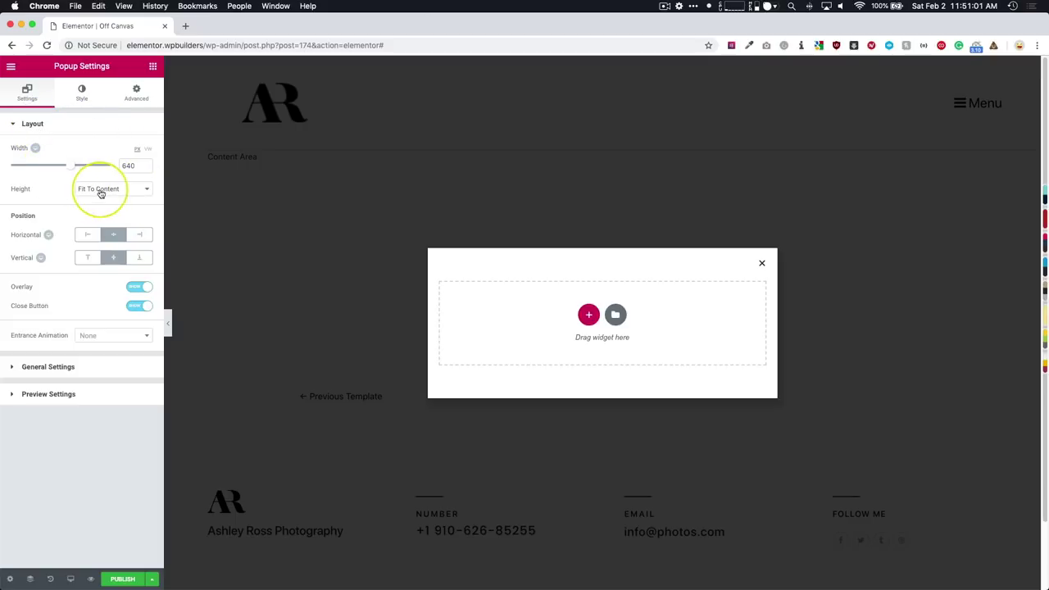
{"action": "left_click", "coordinate": [97, 190]}
{"action": "left_click", "coordinate": [98, 199]}
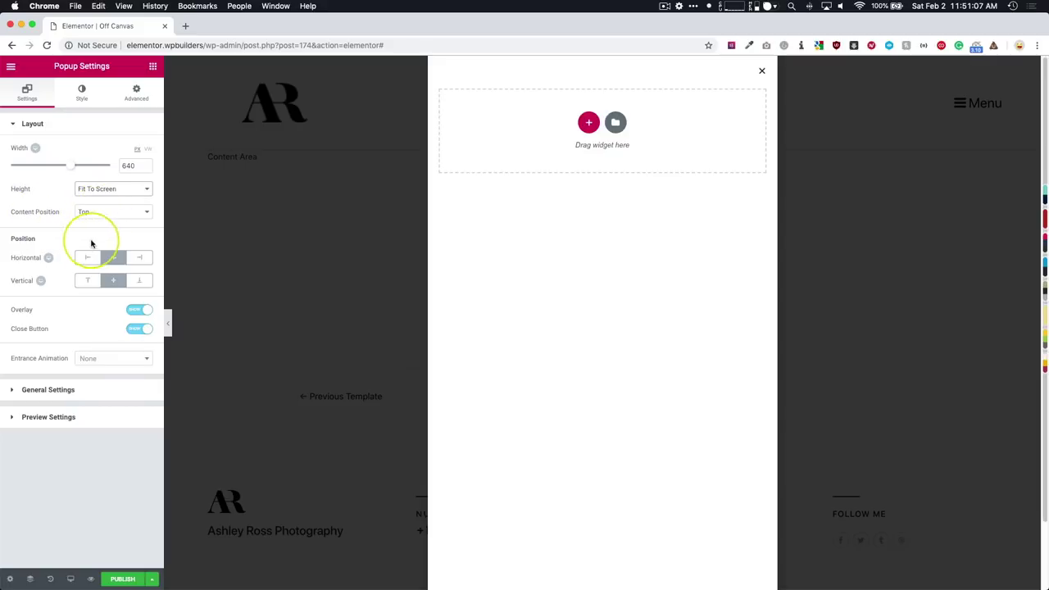
{"action": "left_click", "coordinate": [91, 212]}
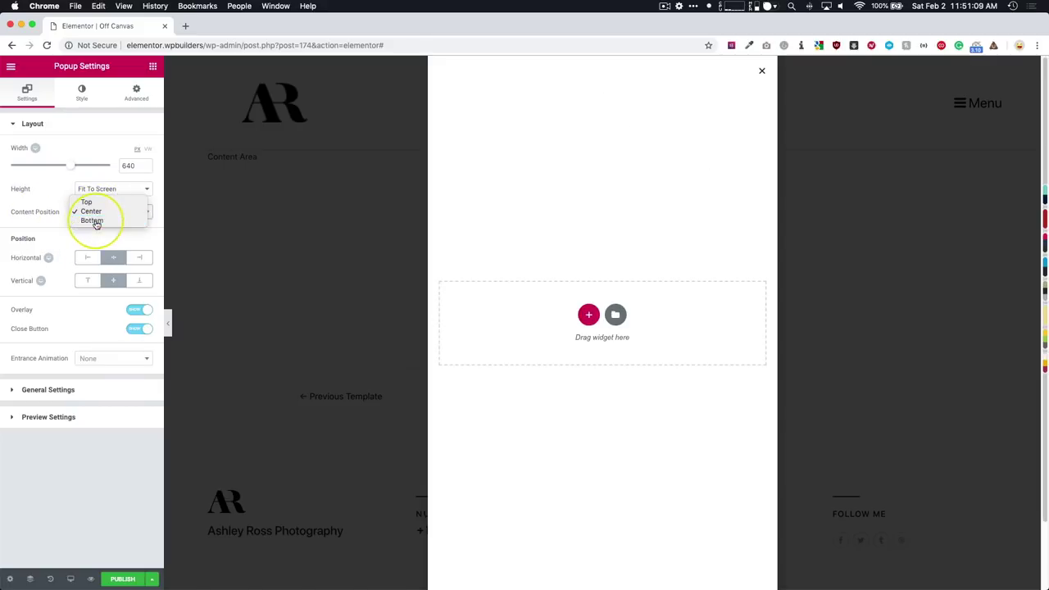
{"action": "left_click", "coordinate": [99, 213]}
{"action": "left_click", "coordinate": [99, 213]}
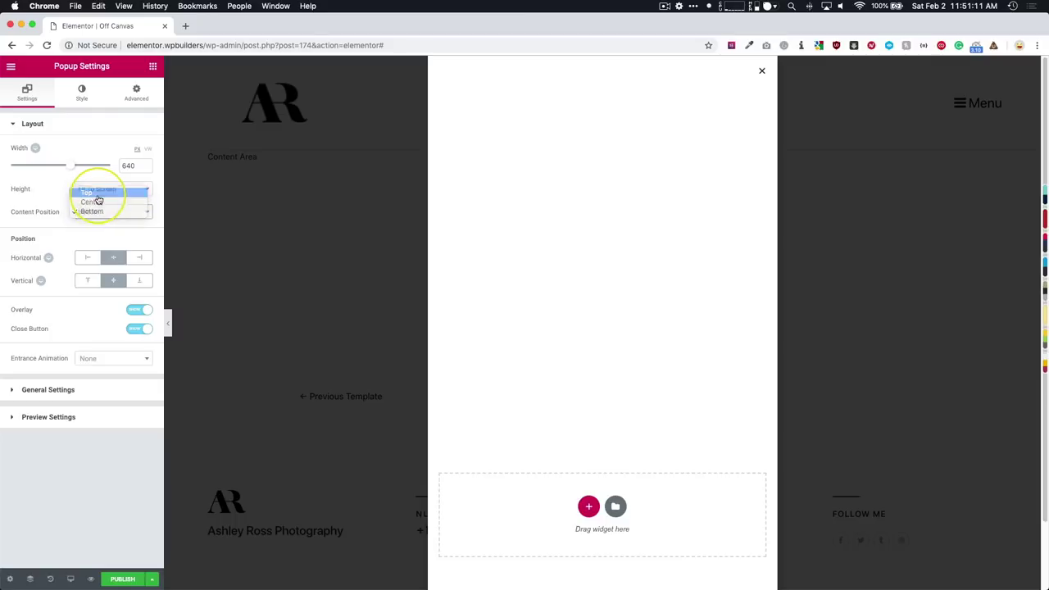
{"action": "left_click", "coordinate": [90, 193]}
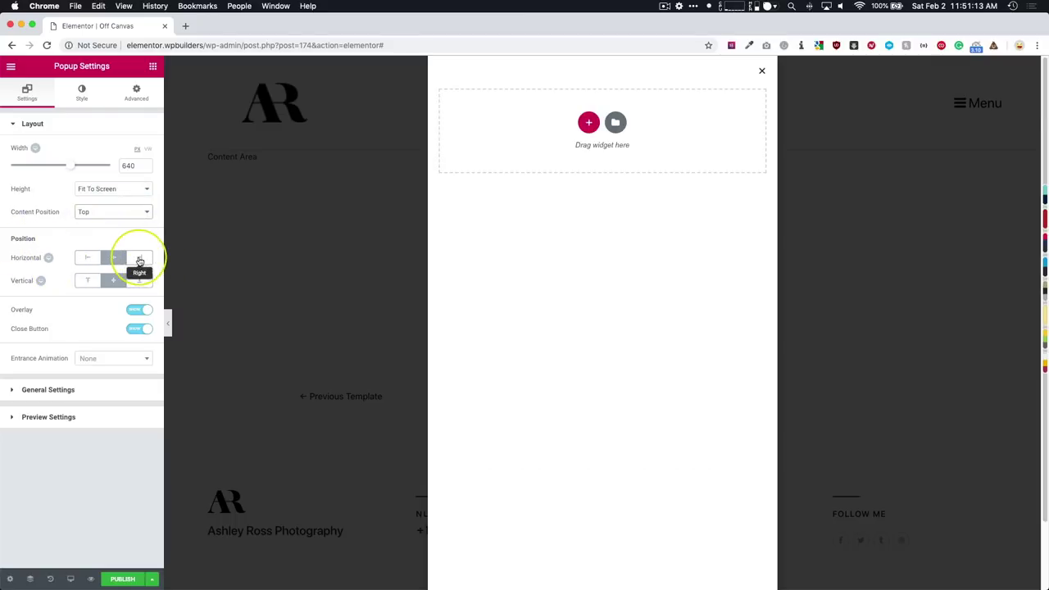
Dock the popup to the right edge and turn the page overlay off
{"action": "left_click", "coordinate": [138, 257]}
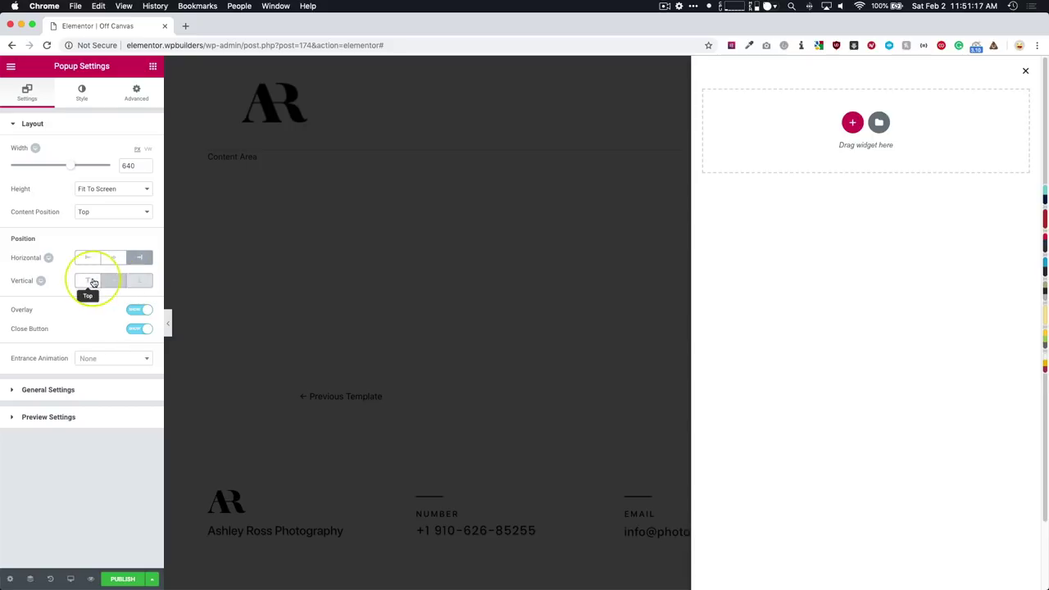
{"action": "left_click", "coordinate": [93, 282]}
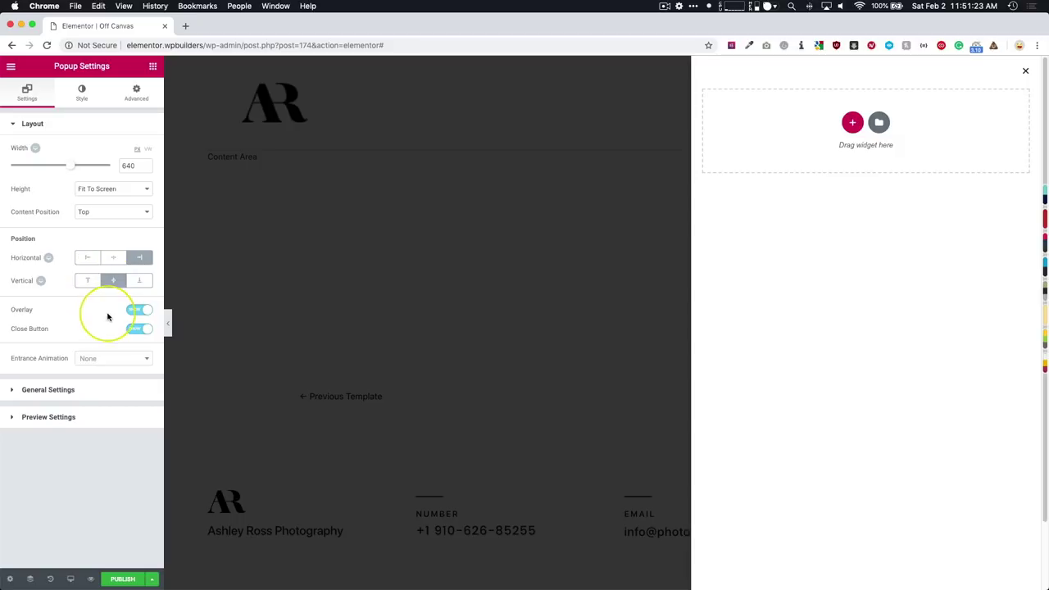
{"action": "left_click", "coordinate": [140, 310]}
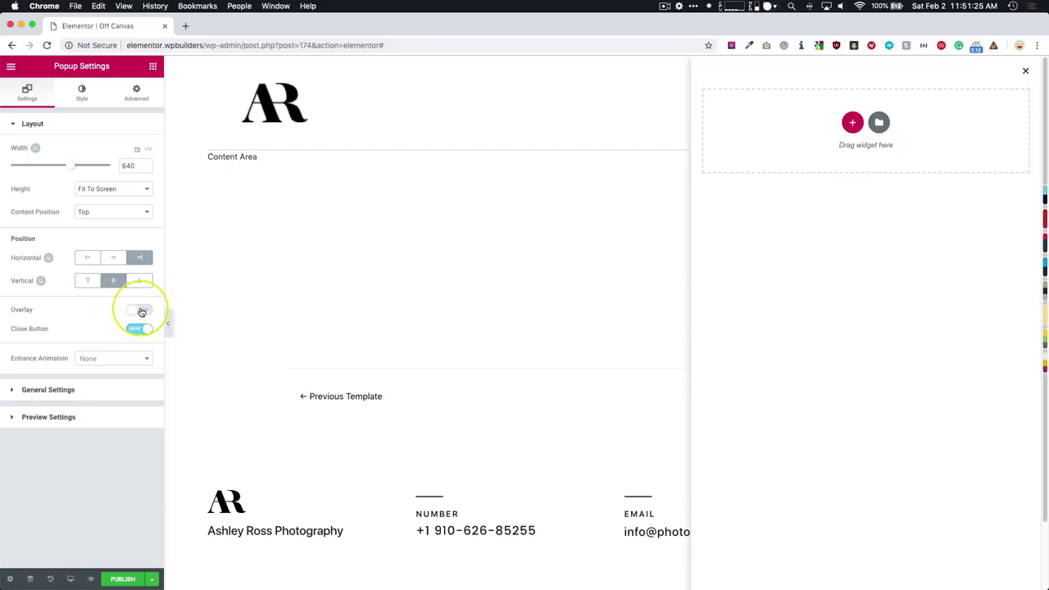
{"action": "left_click", "coordinate": [141, 312]}
{"action": "left_click", "coordinate": [141, 312]}
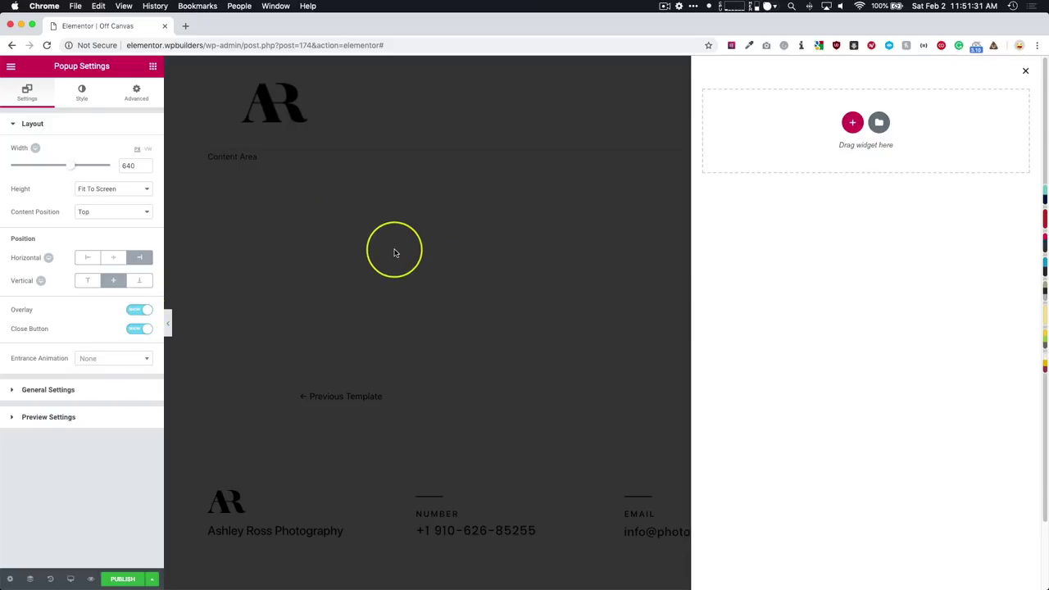
{"action": "left_click", "coordinate": [137, 311]}
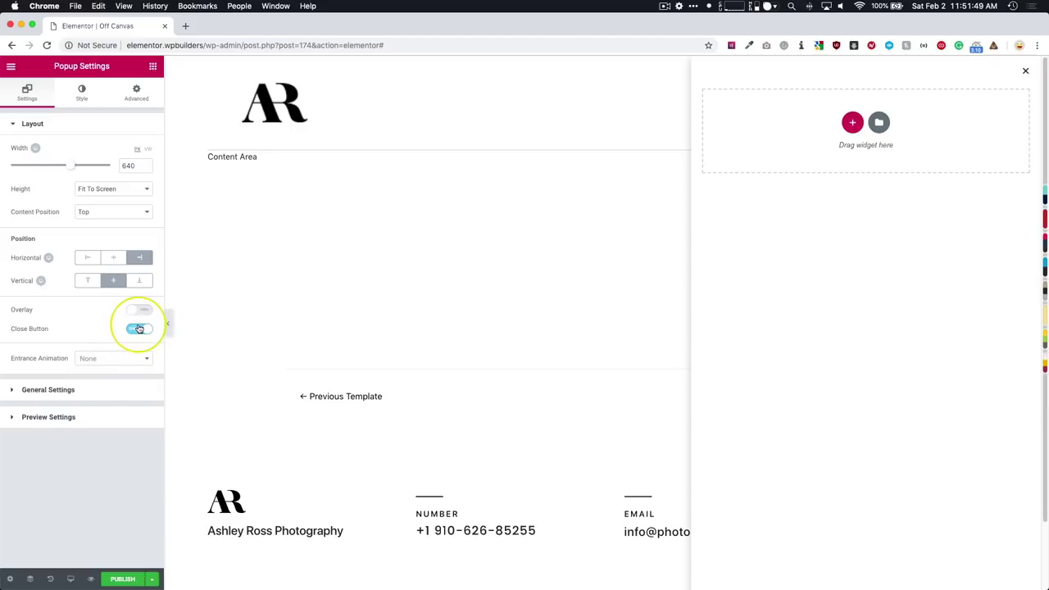
Browse the popup's title, status and preview settings sections before moving to Style
{"action": "left_click", "coordinate": [74, 389]}
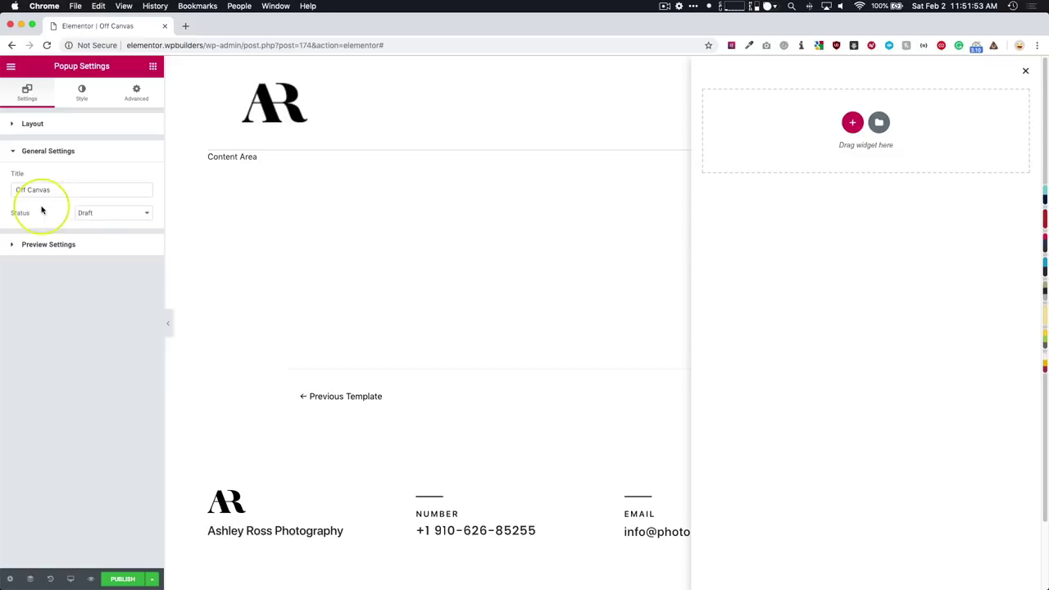
{"action": "left_click", "coordinate": [71, 245]}
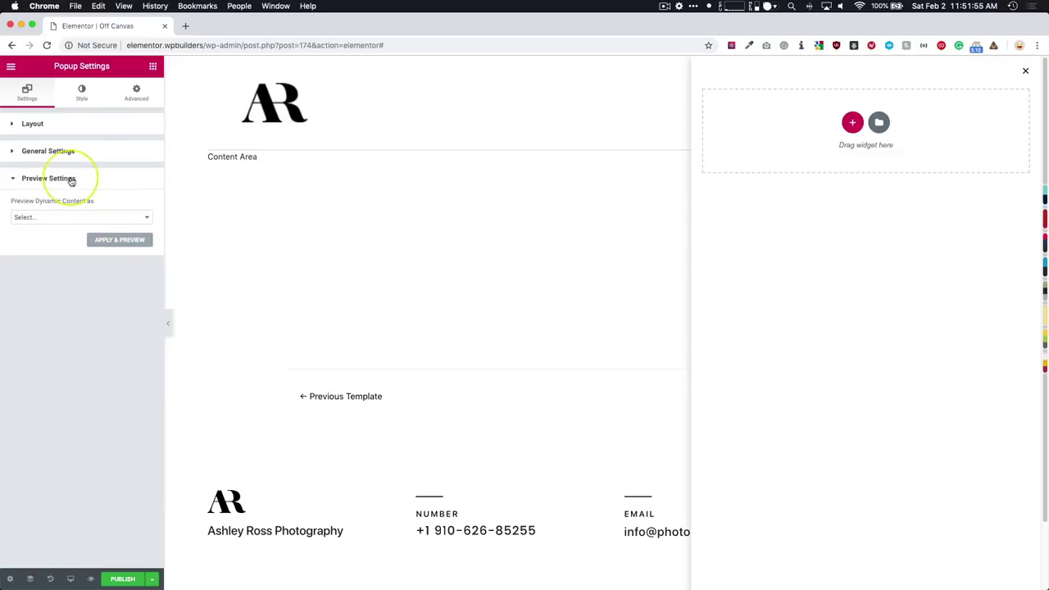
{"action": "left_click", "coordinate": [66, 124]}
{"action": "left_click", "coordinate": [79, 92]}
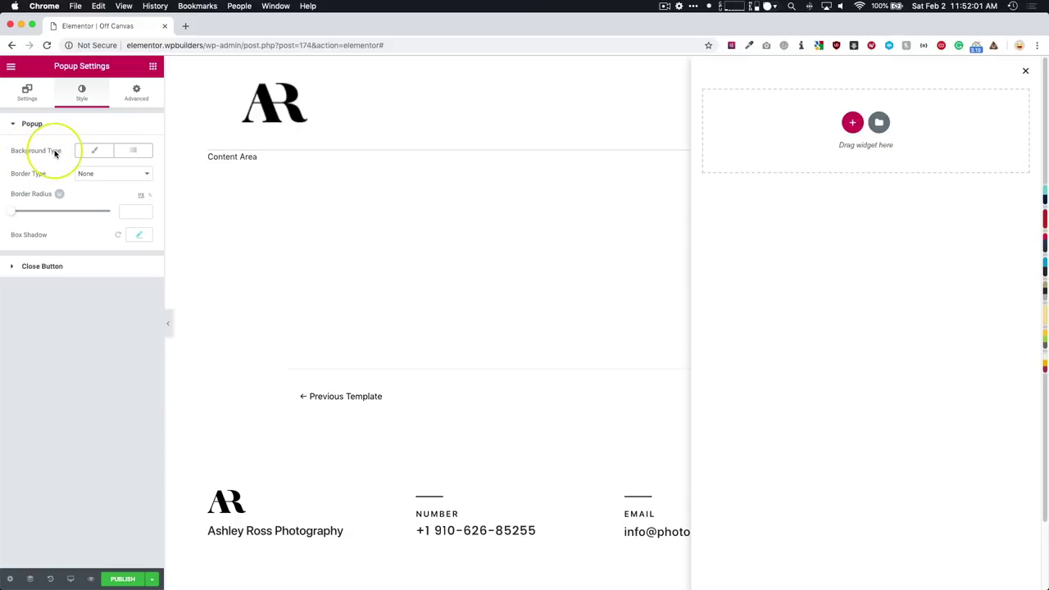
Give the popup a Classic background colored black
{"action": "left_click", "coordinate": [96, 151]}
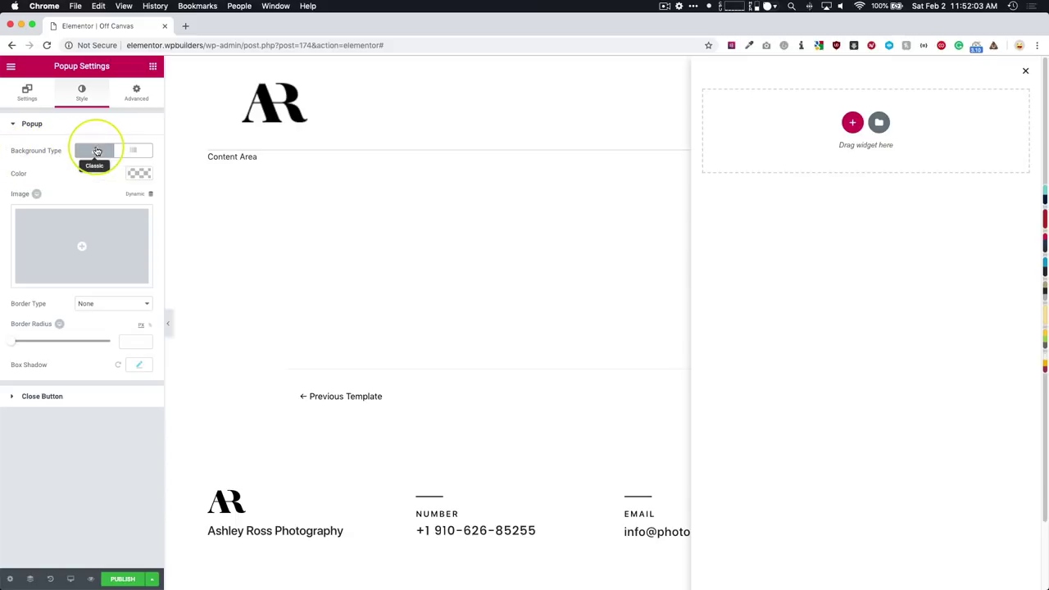
{"action": "left_click", "coordinate": [138, 173]}
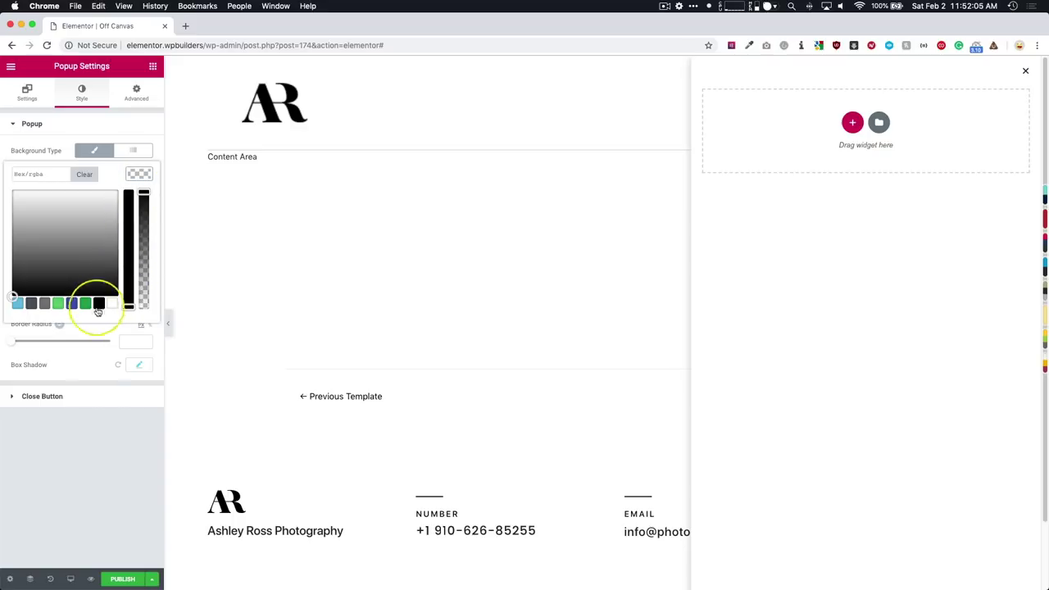
{"action": "left_click", "coordinate": [98, 303]}
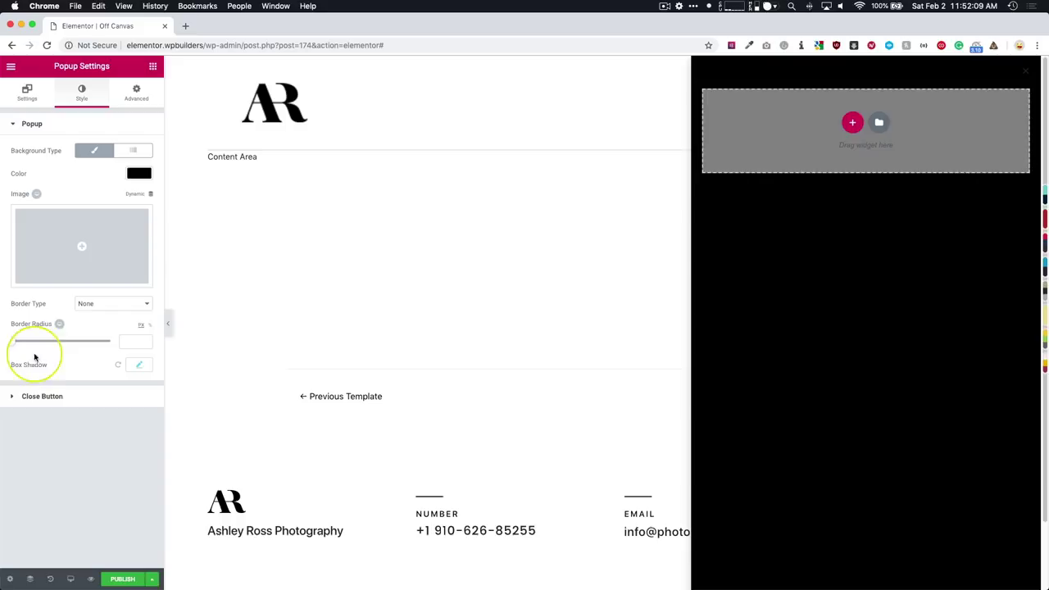
Make the close button white and enlarge it to about size 30
{"action": "left_click", "coordinate": [40, 396]}
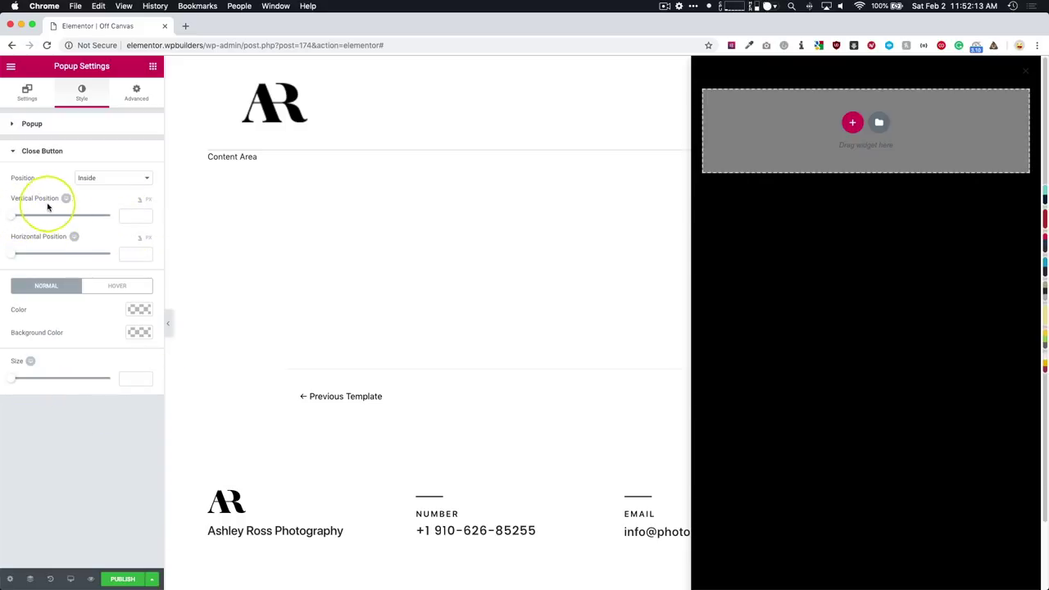
{"action": "left_click", "coordinate": [138, 310]}
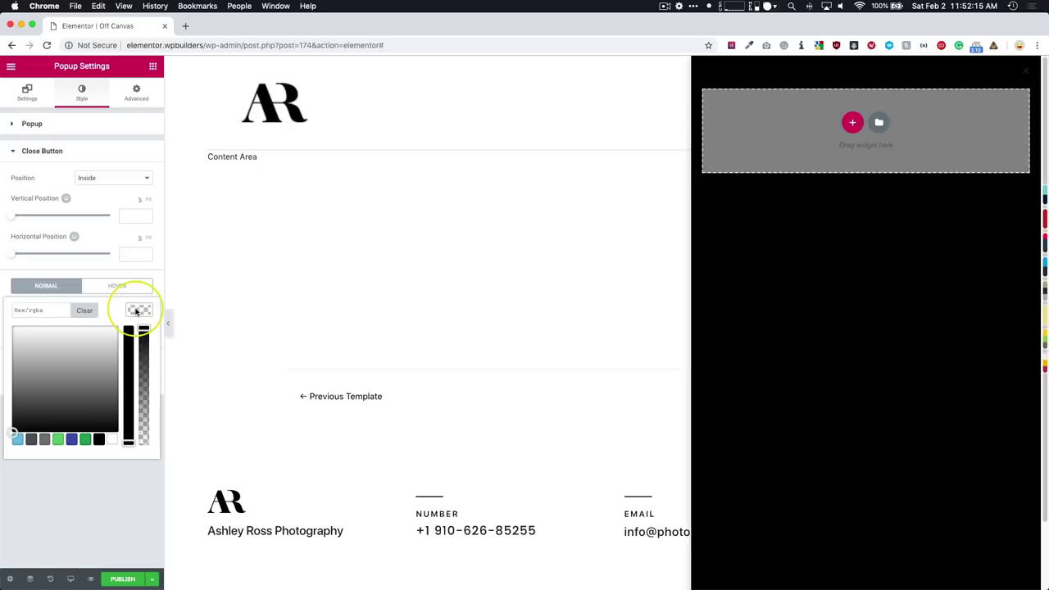
{"action": "left_click", "coordinate": [110, 440]}
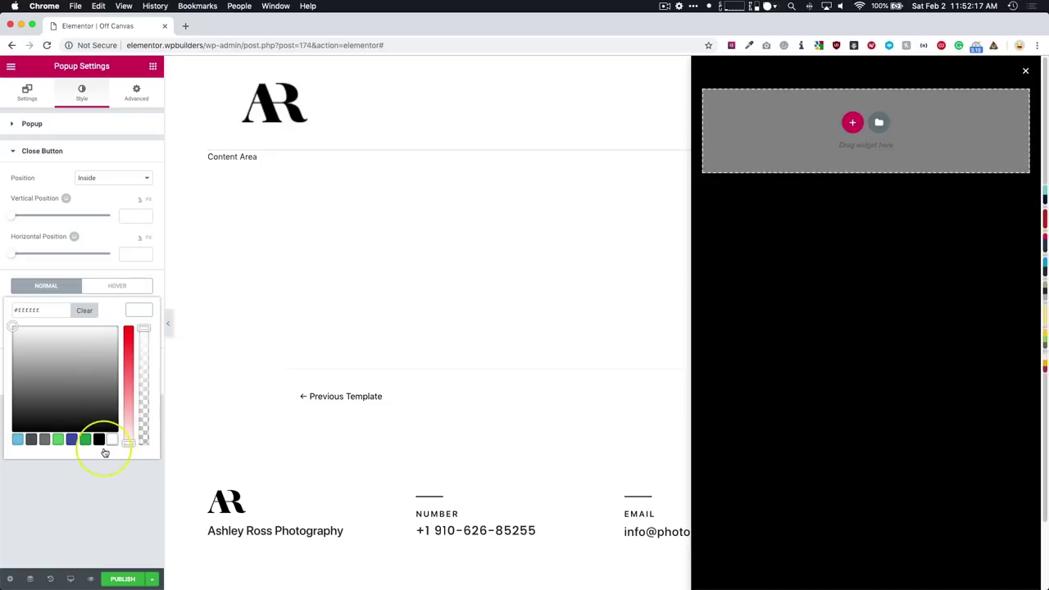
{"action": "left_click", "coordinate": [87, 532]}
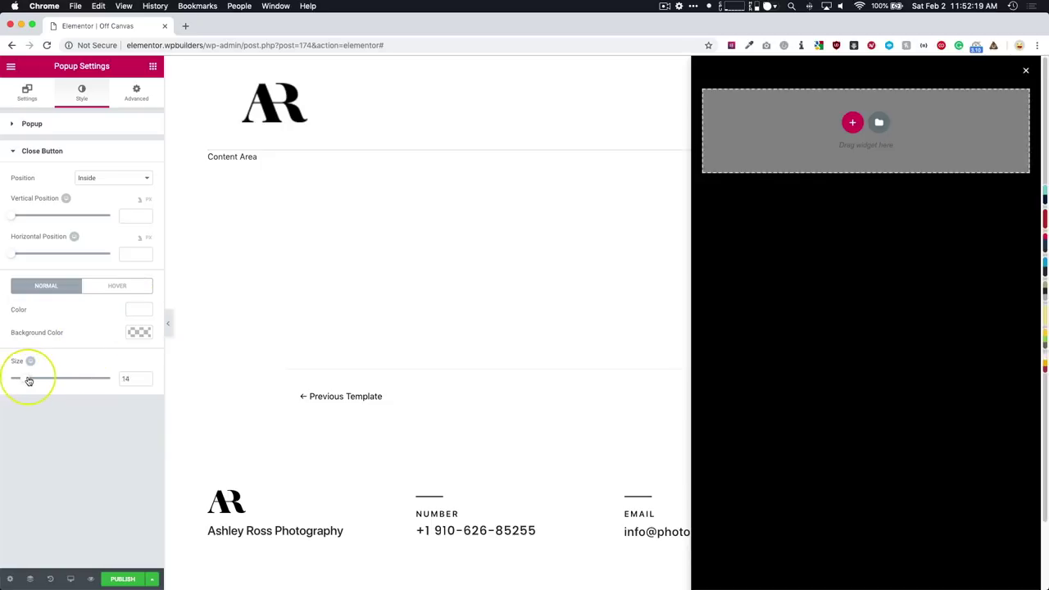
{"action": "left_click_drag", "start_coordinate": [28, 381], "coordinate": [40, 381]}
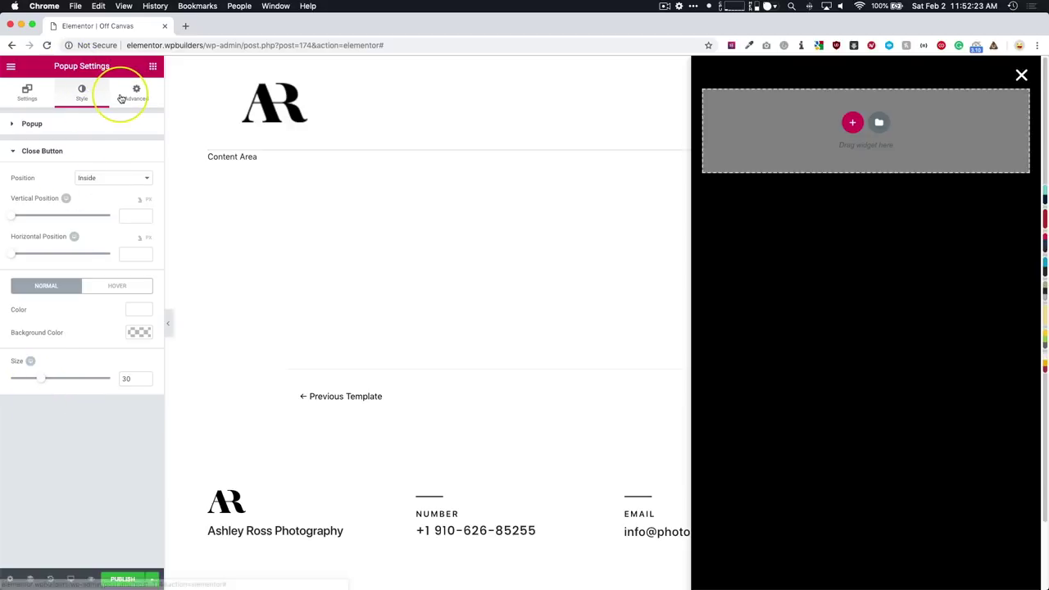
Set the popup width to 350 px in the Layout settings
{"action": "left_click", "coordinate": [27, 93]}
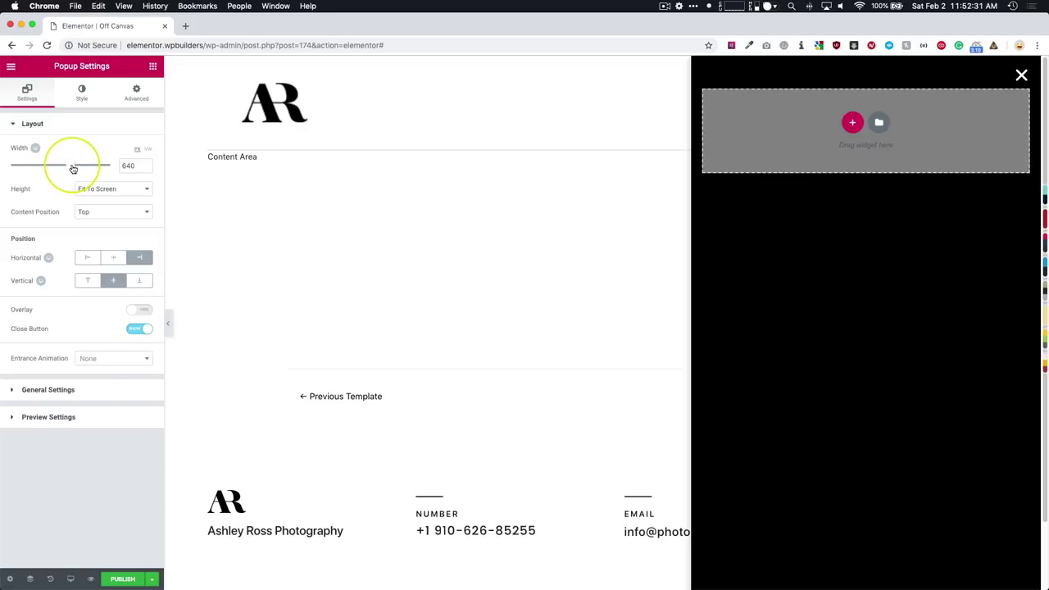
{"action": "mouse_move", "coordinate": [73, 168]}
{"action": "left_mouse_down"}
{"action": "mouse_move", "coordinate": [36, 170]}
{"action": "mouse_move", "coordinate": [85, 169]}
{"action": "mouse_move", "coordinate": [42, 169]}
{"action": "left_mouse_up"}
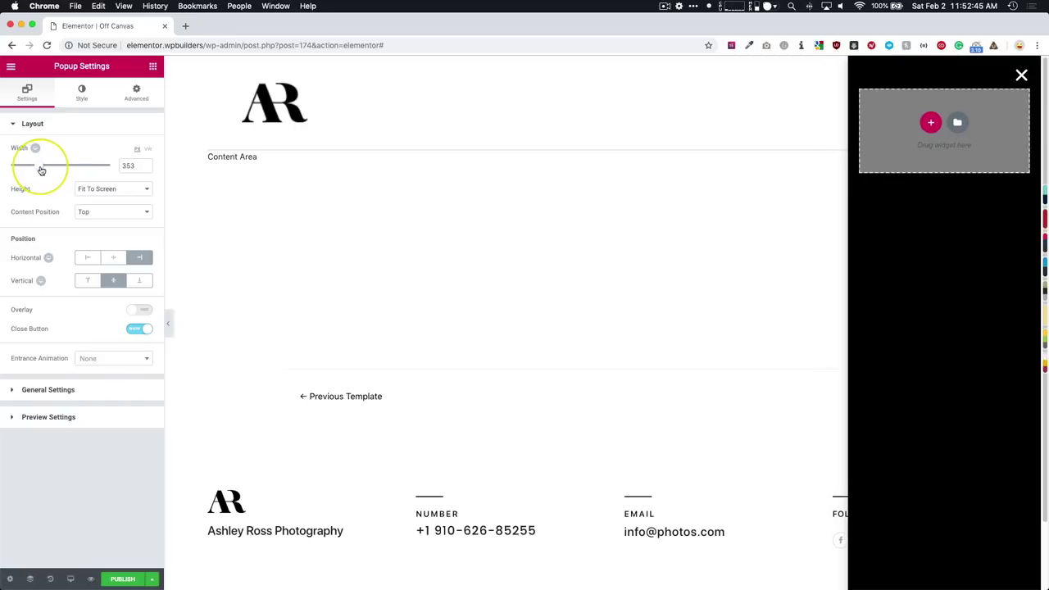
{"action": "type", "text": "350"}
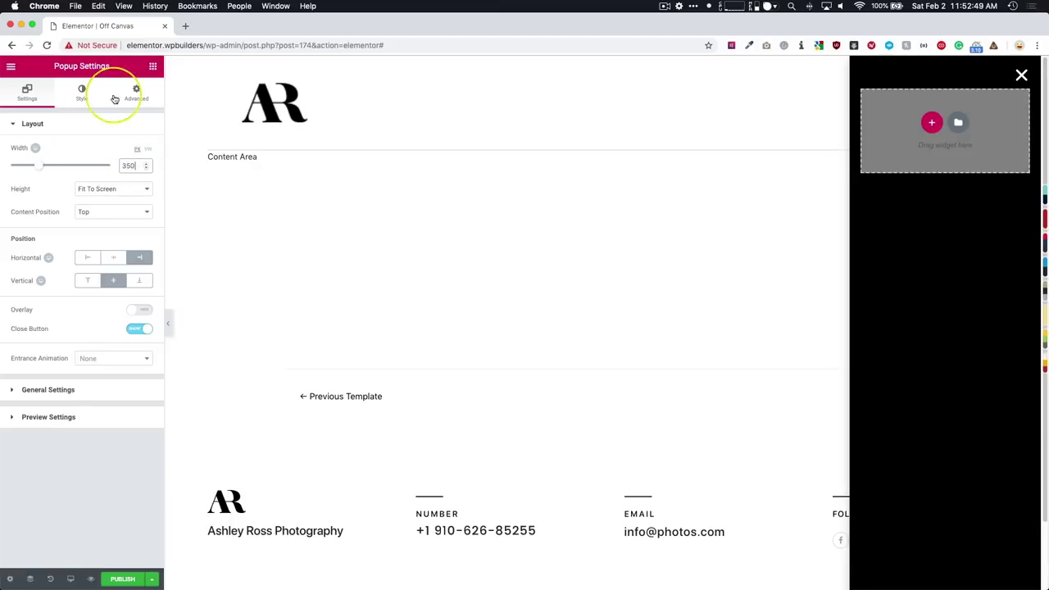
Search widgets for 'image' and drop an Image widget into the popup
{"action": "left_click", "coordinate": [151, 67]}
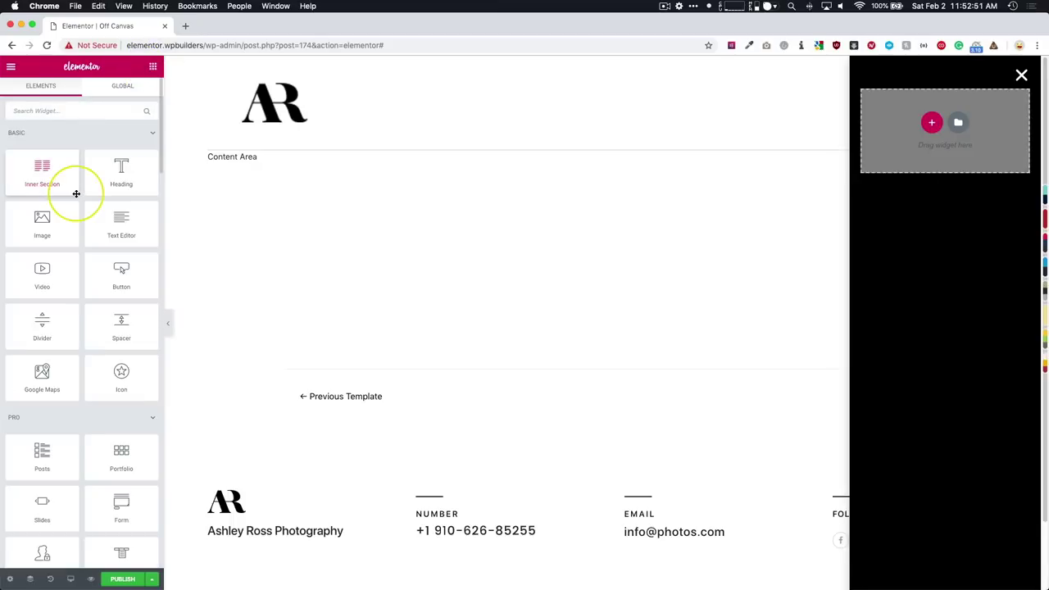
{"action": "left_click", "coordinate": [72, 110]}
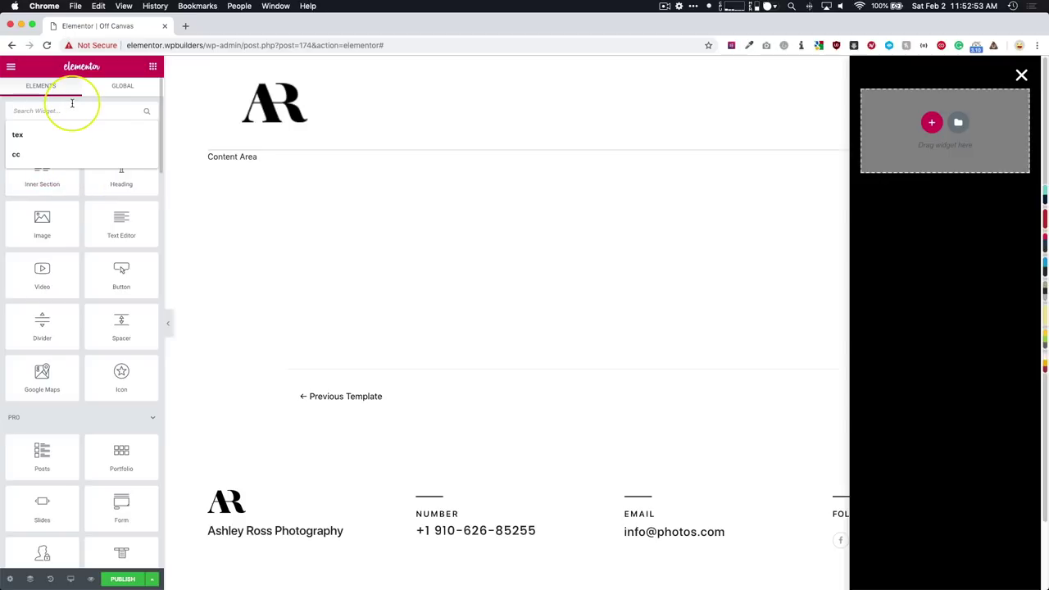
{"action": "type", "text": "image"}
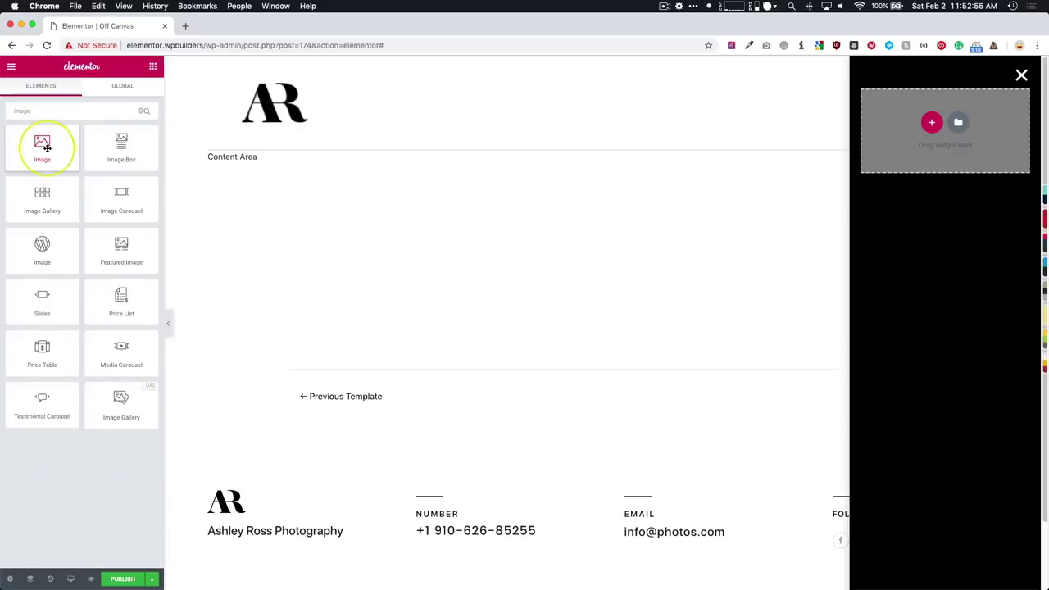
{"action": "mouse_move", "coordinate": [42, 145]}
{"action": "left_mouse_down"}
{"action": "mouse_move", "coordinate": [772, 176]}
{"action": "mouse_move", "coordinate": [901, 136]}
{"action": "left_mouse_up"}
Select the large square AR favicon-free-img logo in the Media Library
{"action": "left_click", "coordinate": [94, 180]}
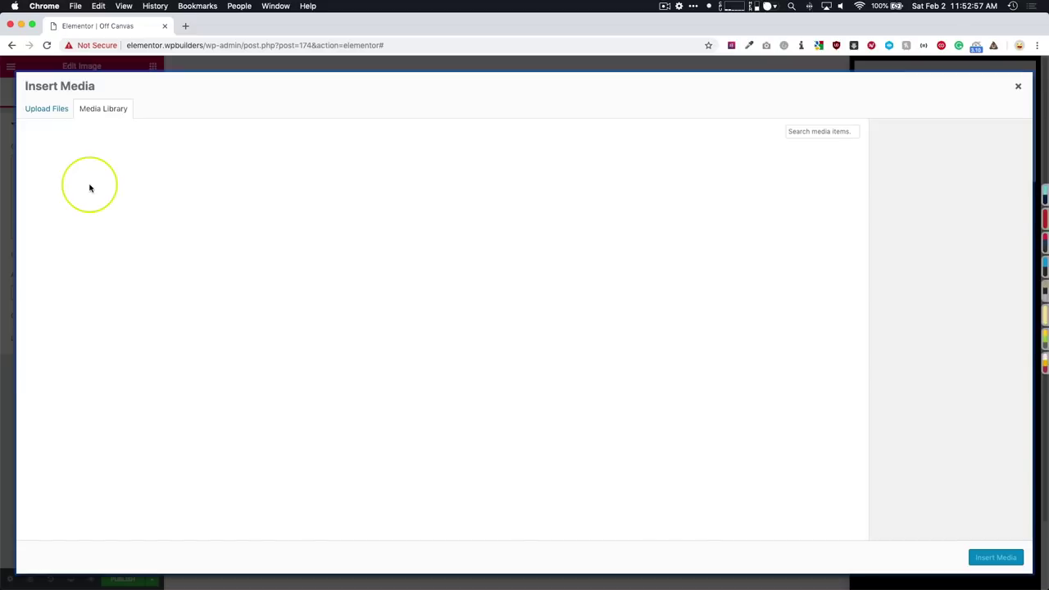
{"action": "scroll", "coordinate": [442, 238], "scroll_direction": "down", "scroll_amount": 3}
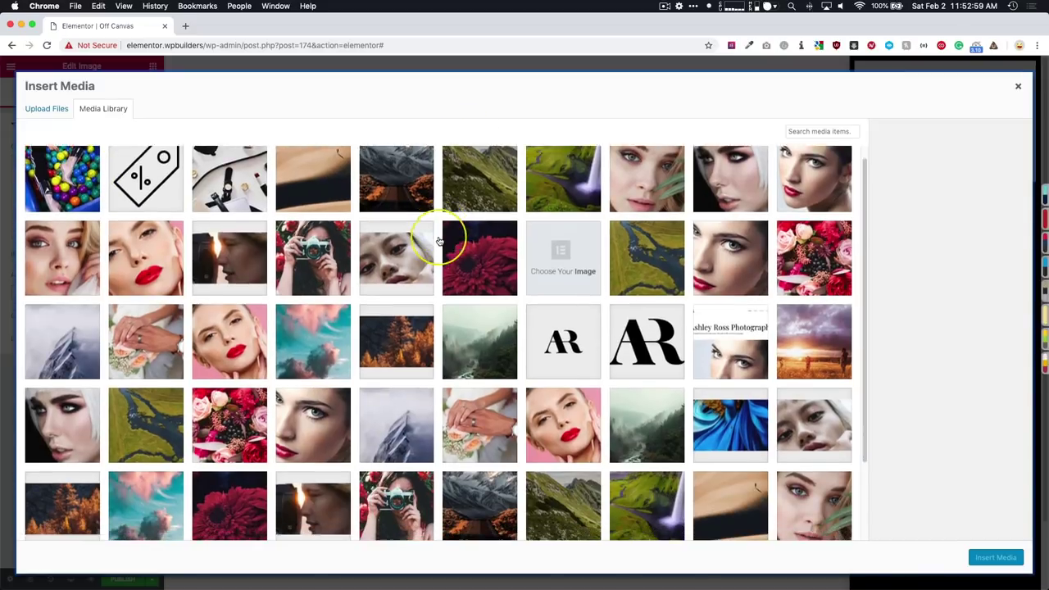
{"action": "scroll", "coordinate": [439, 240], "scroll_direction": "up", "scroll_amount": 3}
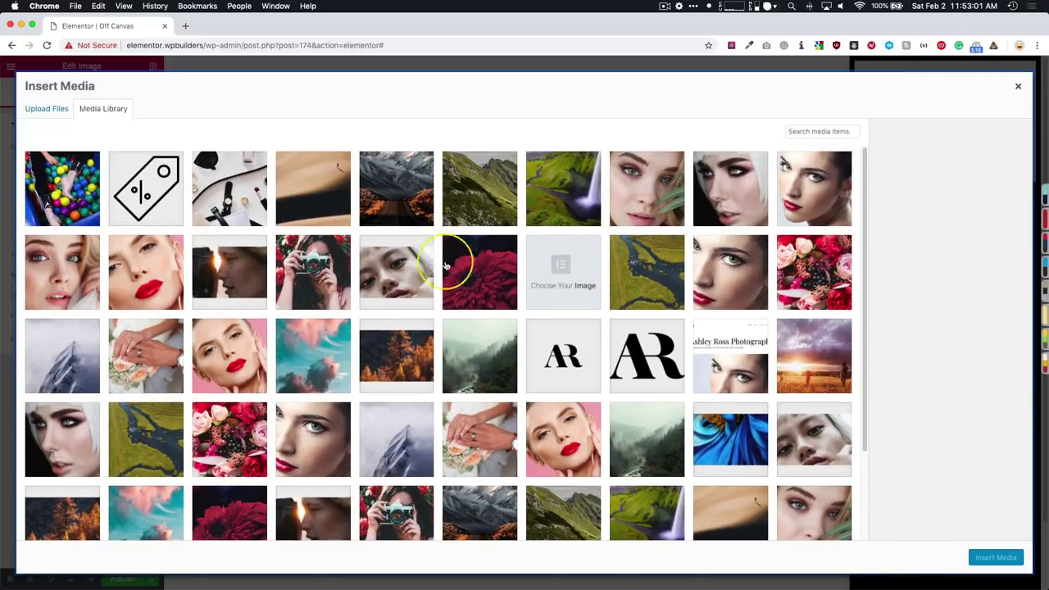
{"action": "left_click", "coordinate": [566, 354]}
{"action": "left_click", "coordinate": [647, 360]}
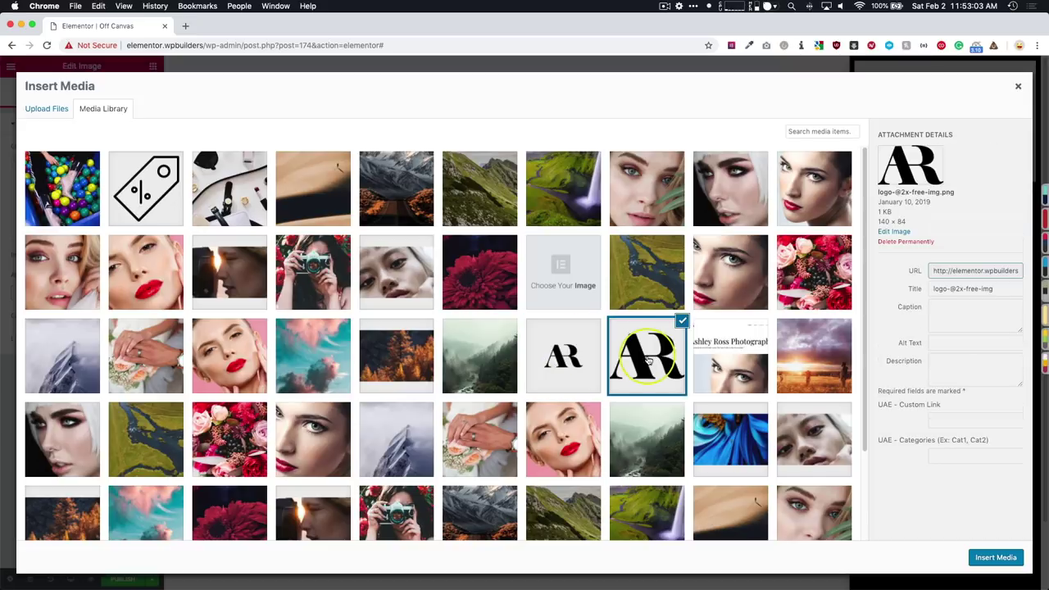
{"action": "left_click", "coordinate": [577, 367]}
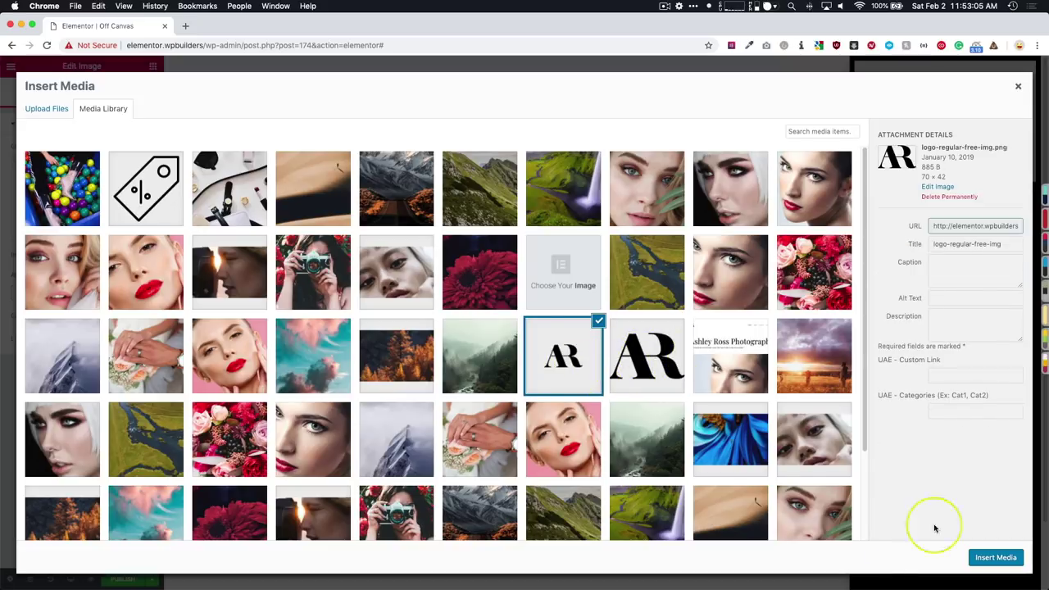
{"action": "scroll", "coordinate": [571, 363], "scroll_direction": "down", "scroll_amount": 3}
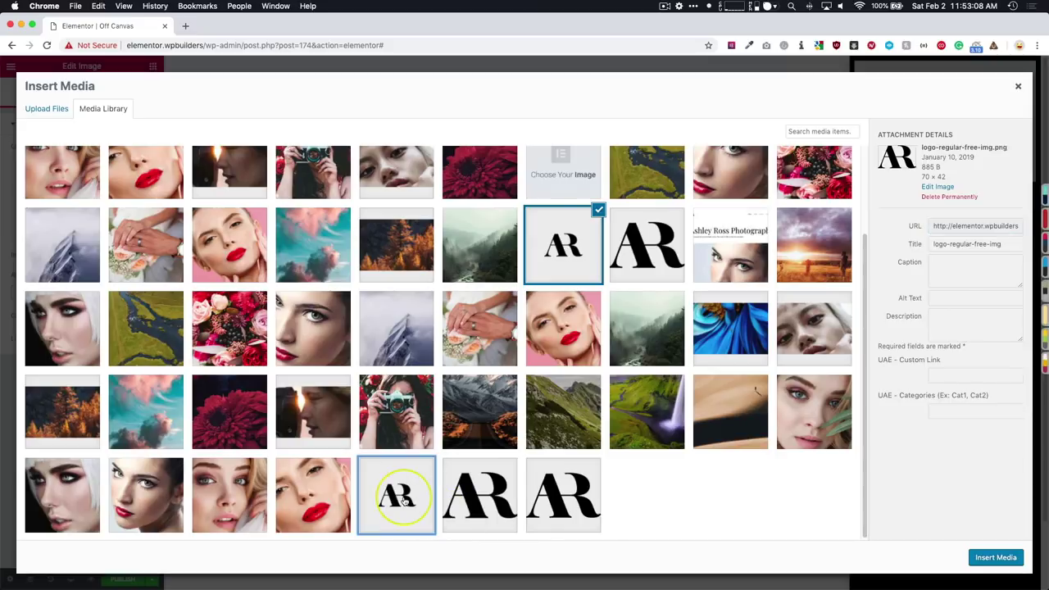
{"action": "left_click", "coordinate": [402, 500]}
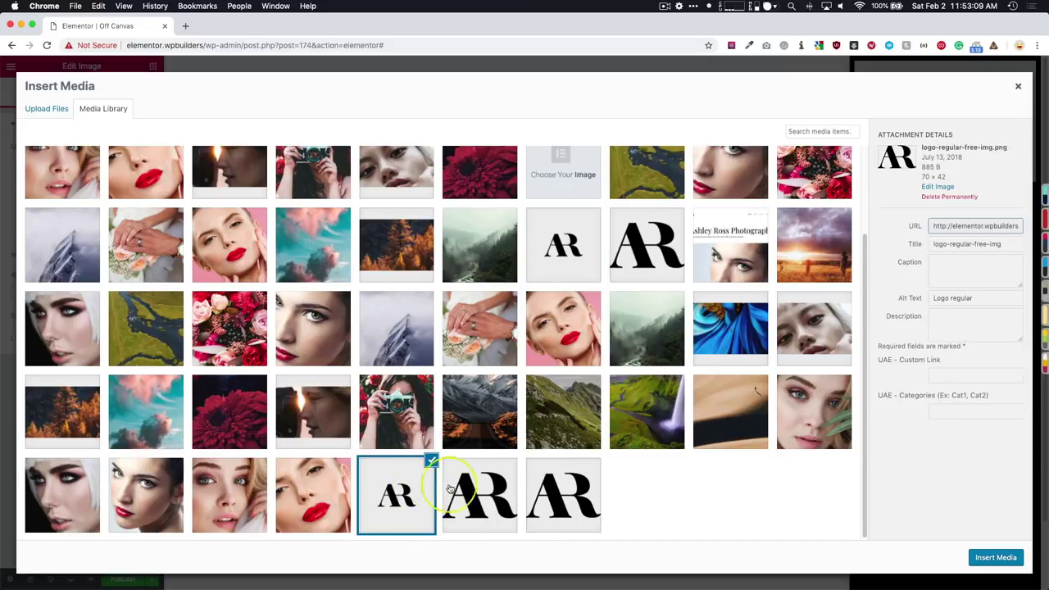
{"action": "left_click", "coordinate": [481, 488]}
{"action": "left_click", "coordinate": [563, 491]}
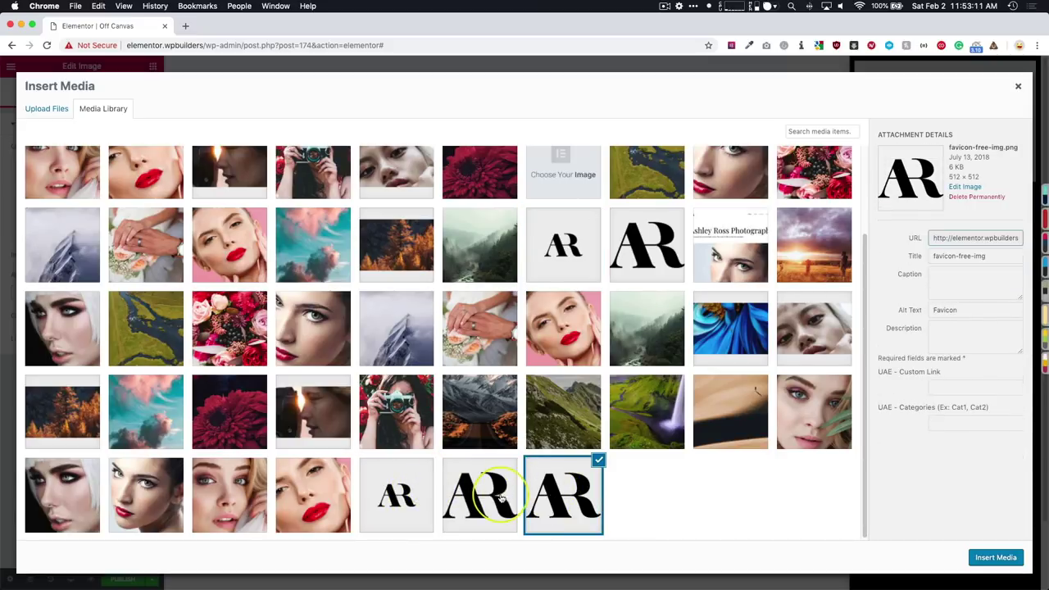
Insert the AR logo image and give it a white background
{"action": "left_click", "coordinate": [977, 556]}
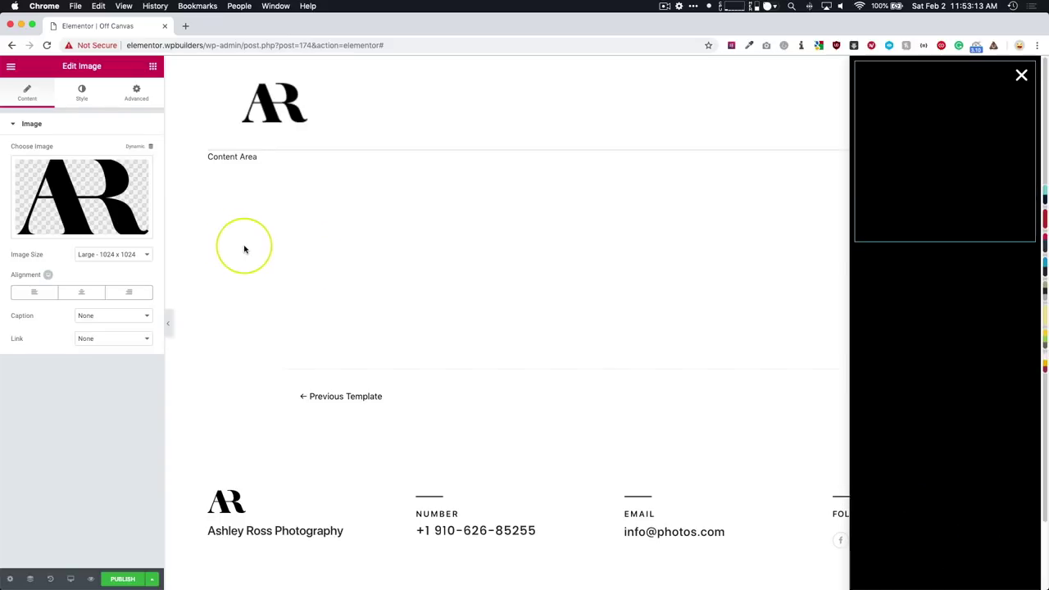
{"action": "left_click", "coordinate": [112, 121]}
{"action": "left_click", "coordinate": [135, 90]}
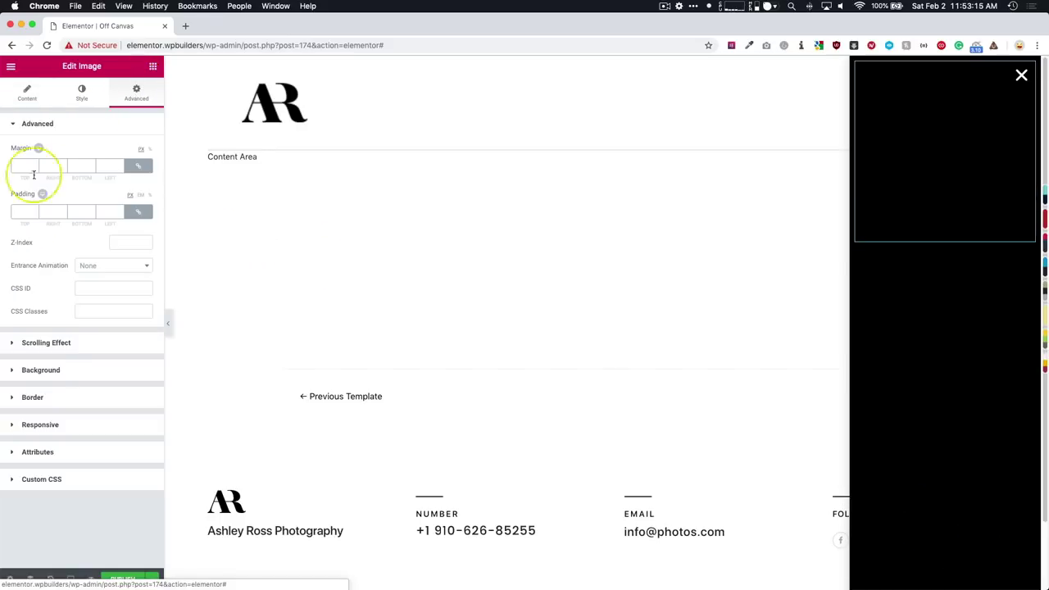
{"action": "left_click", "coordinate": [48, 370]}
{"action": "left_click", "coordinate": [94, 229]}
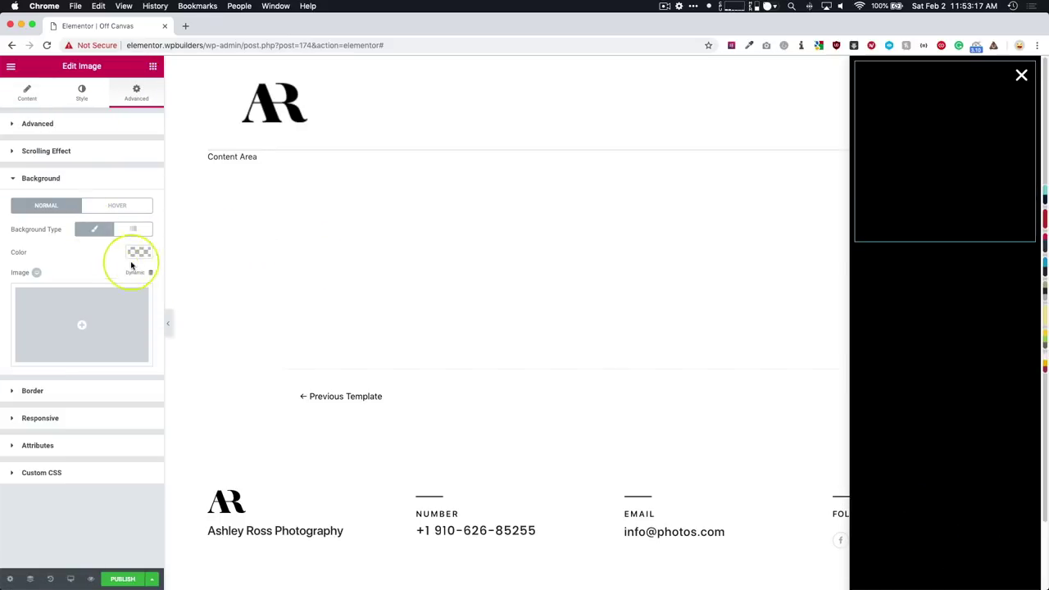
{"action": "left_click", "coordinate": [136, 253]}
{"action": "left_click", "coordinate": [113, 381]}
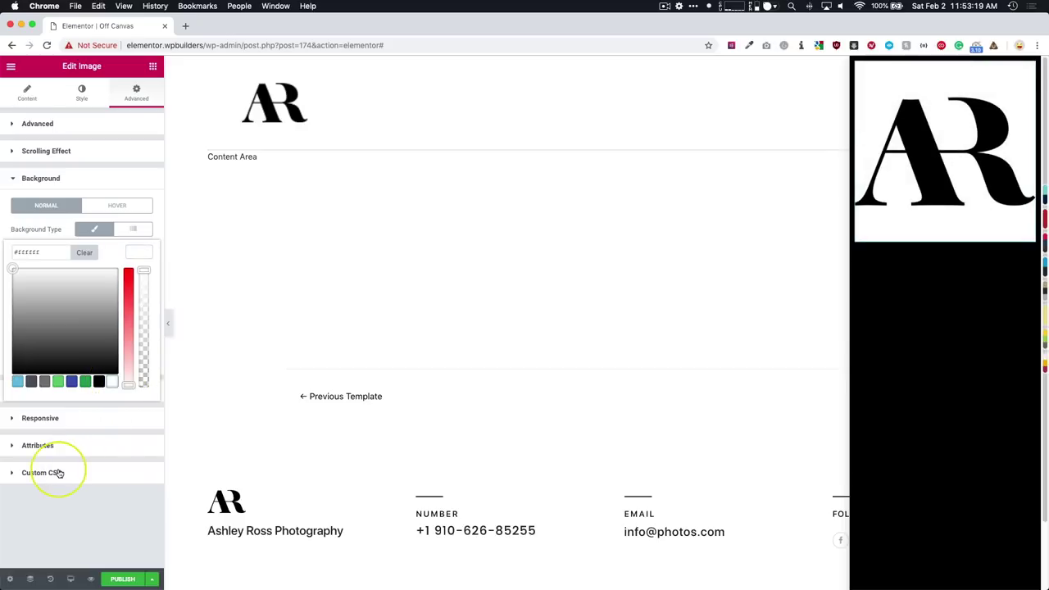
{"action": "left_click", "coordinate": [58, 514]}
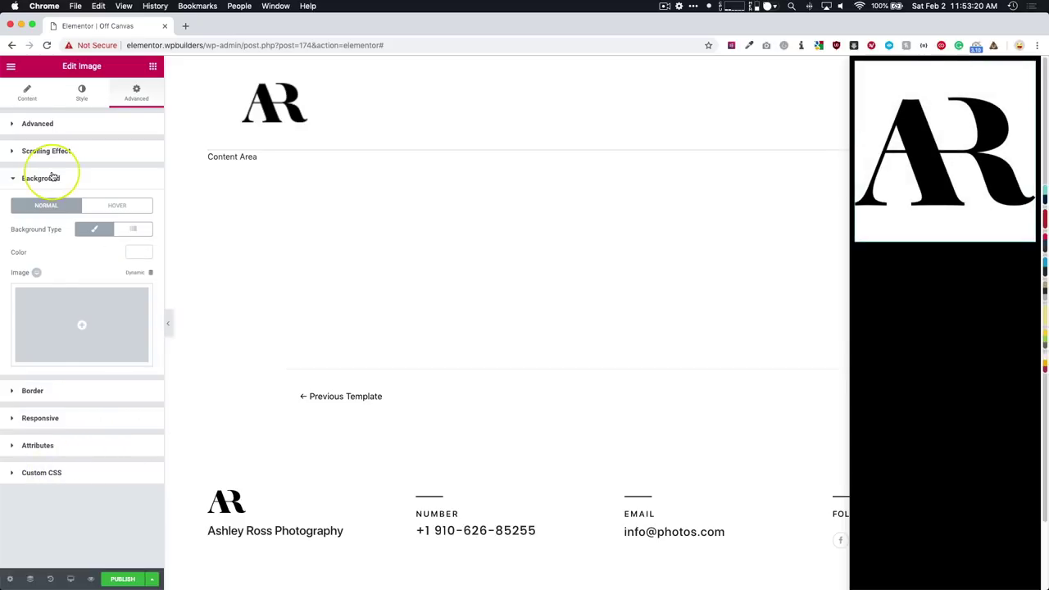
Shrink the logo image to about 33% width
{"action": "left_click", "coordinate": [27, 90]}
{"action": "left_click", "coordinate": [81, 90]}
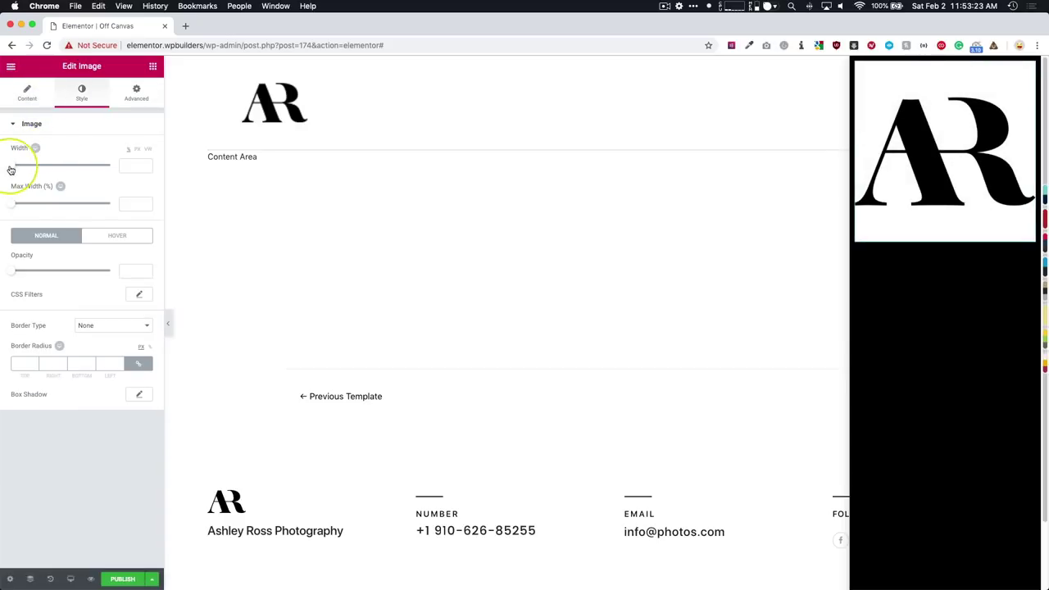
{"action": "left_click_drag", "start_coordinate": [13, 165], "coordinate": [44, 169]}
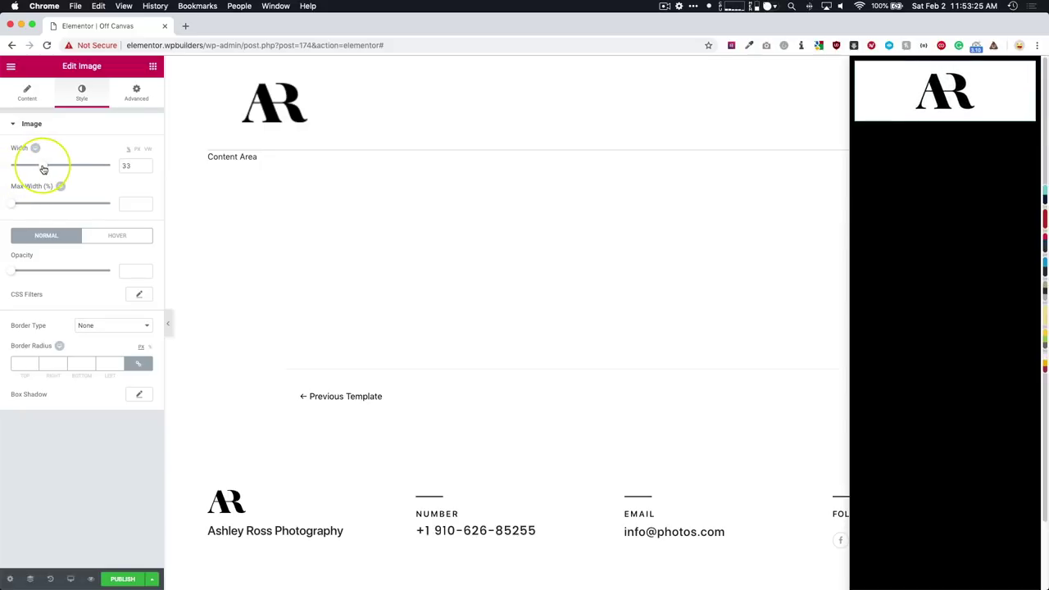
Search widgets for 'nav' and place a Nav Menu below the logo
{"action": "left_click", "coordinate": [154, 66]}
{"action": "left_click", "coordinate": [75, 109]}
{"action": "type", "text": "na"}
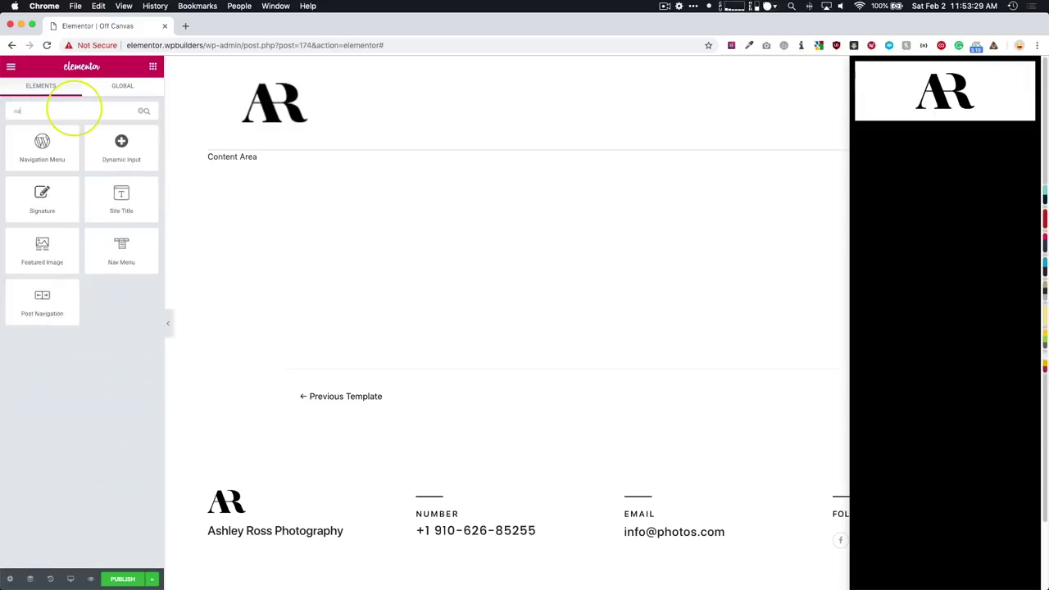
{"action": "type", "text": "v"}
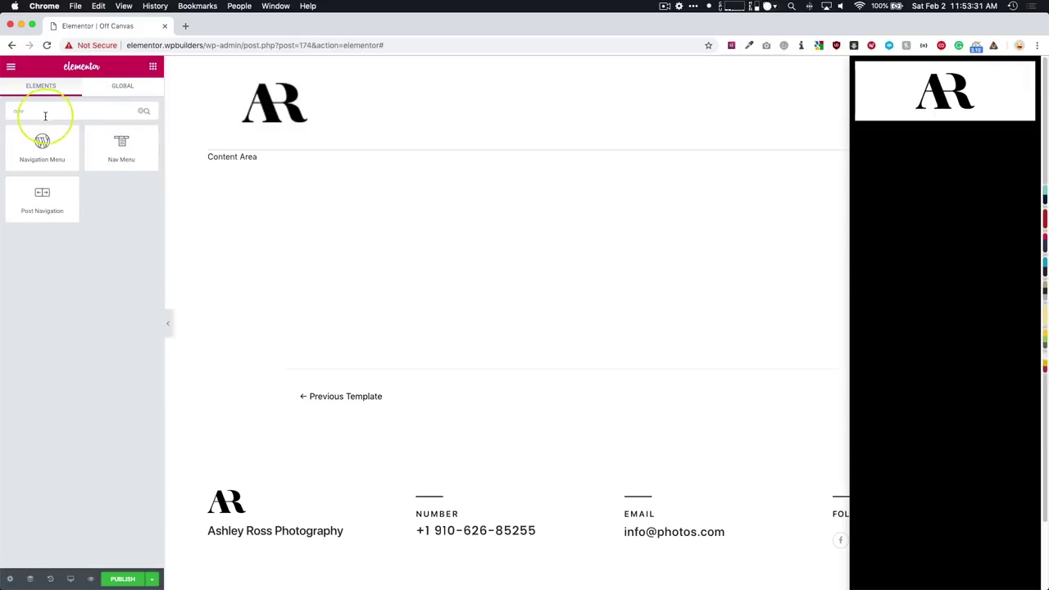
{"action": "mouse_move", "coordinate": [127, 151]}
{"action": "left_mouse_down"}
{"action": "mouse_move", "coordinate": [896, 160]}
{"action": "mouse_move", "coordinate": [918, 125]}
{"action": "left_mouse_up"}
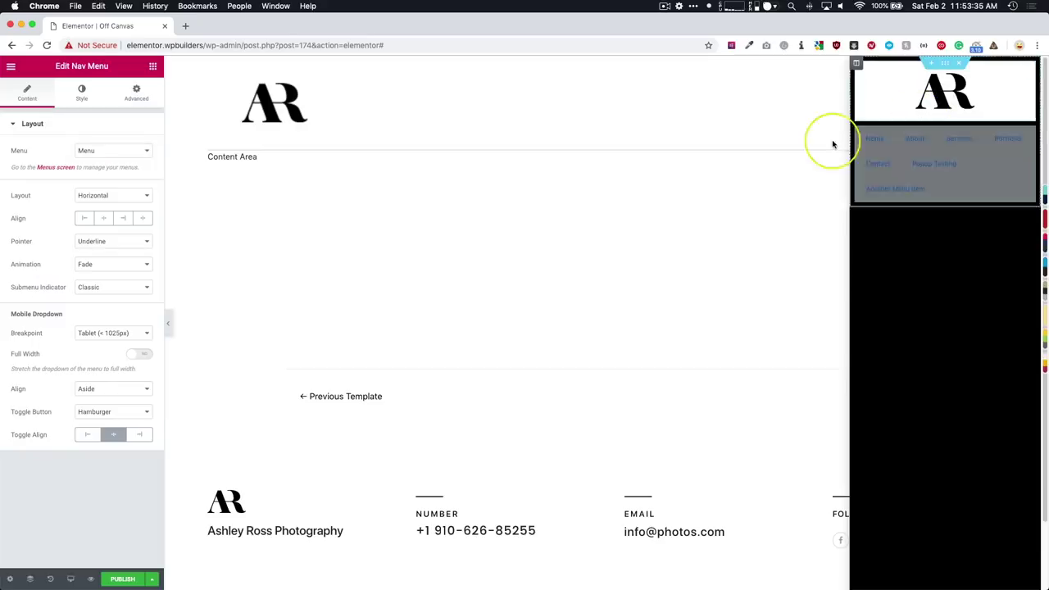
Set the menu to Vertical layout, Left align, Pointer None and Toggle Button None
{"action": "left_click", "coordinate": [112, 196]}
{"action": "left_click", "coordinate": [105, 205]}
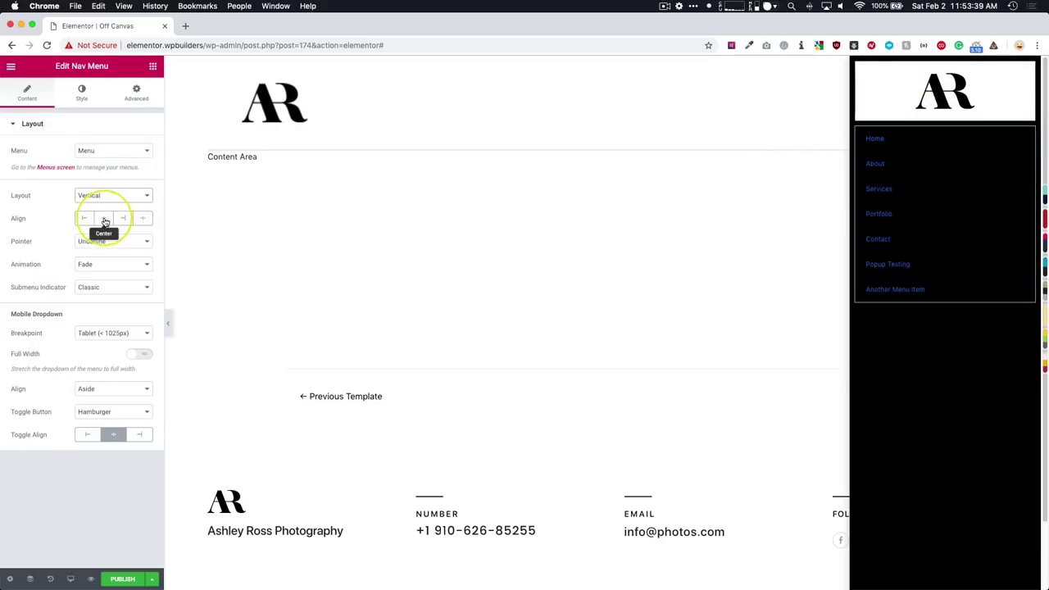
{"action": "left_click", "coordinate": [105, 219]}
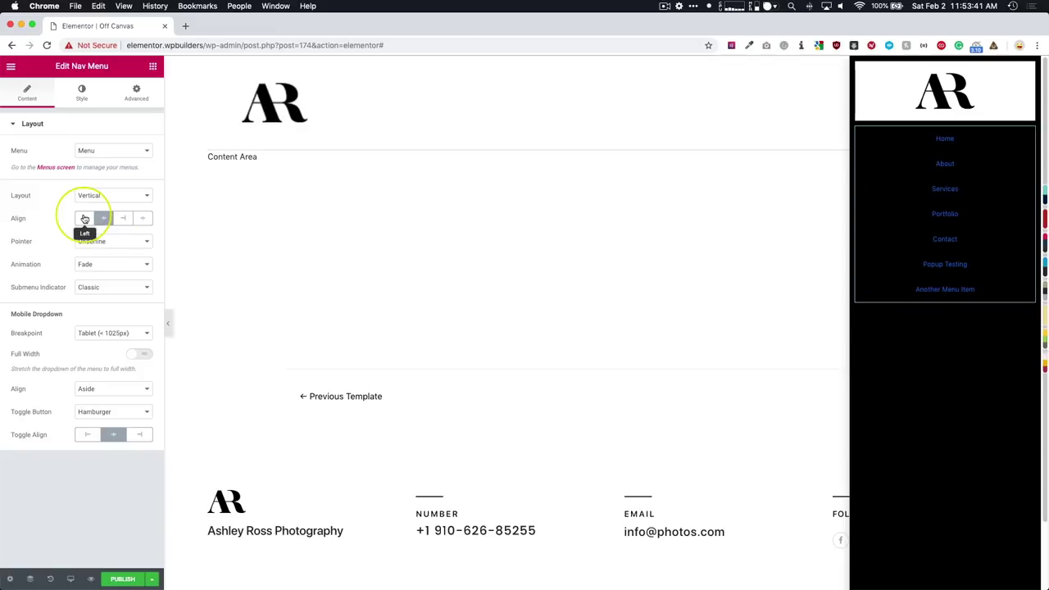
{"action": "left_click", "coordinate": [85, 218]}
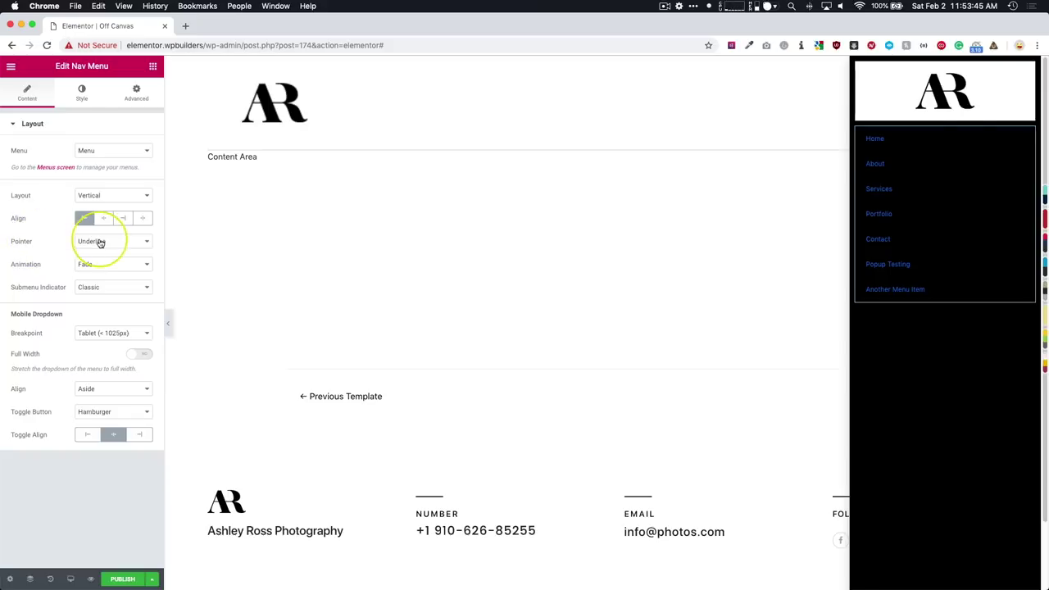
{"action": "mouse_move", "coordinate": [944, 215]}
{"action": "mouse_move", "coordinate": [902, 246]}
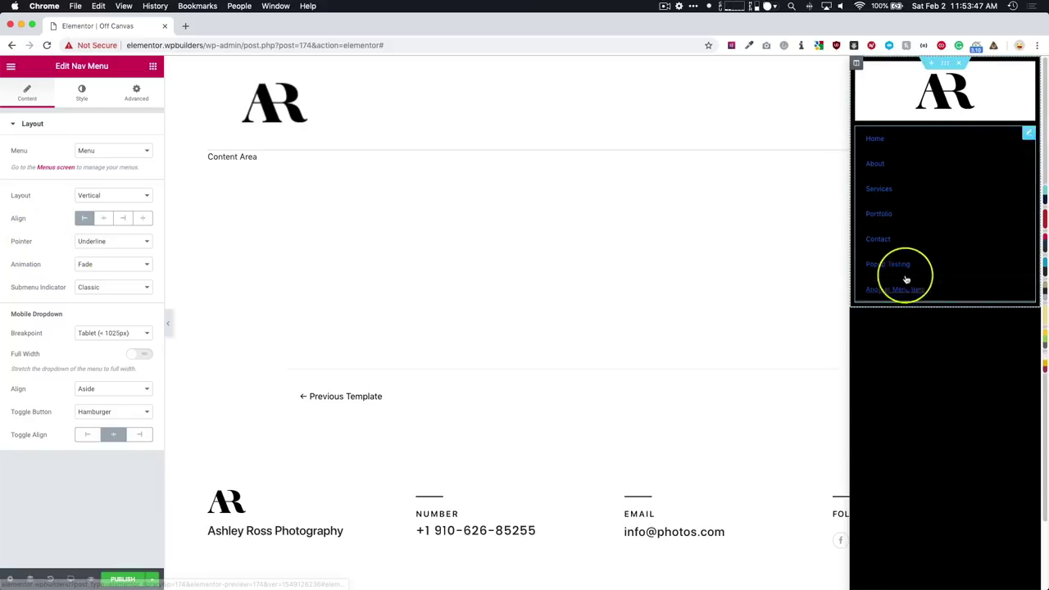
{"action": "left_click", "coordinate": [105, 241]}
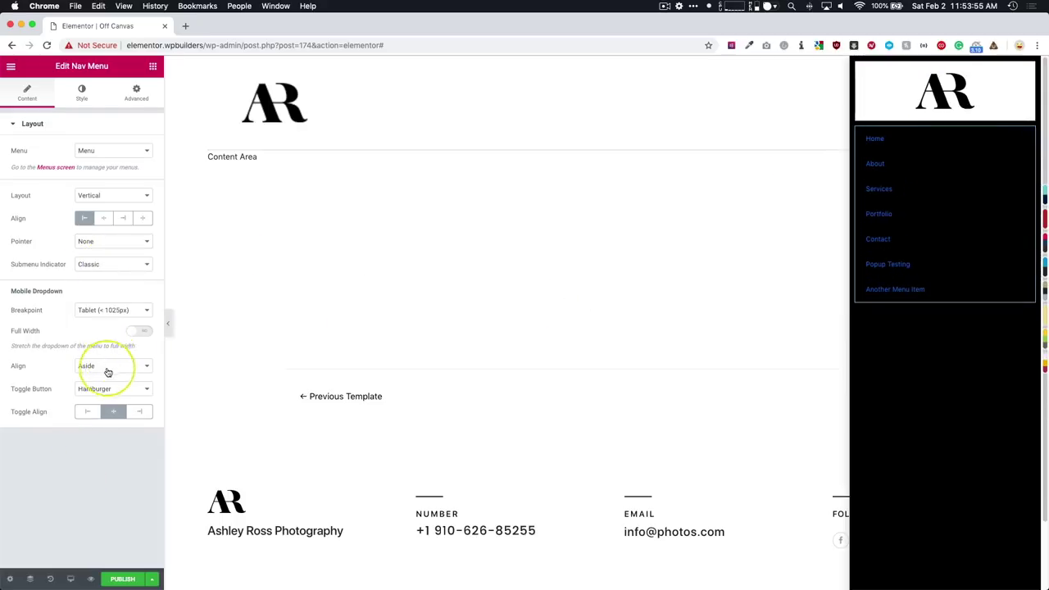
{"action": "left_click", "coordinate": [100, 314]}
{"action": "left_click", "coordinate": [78, 334]}
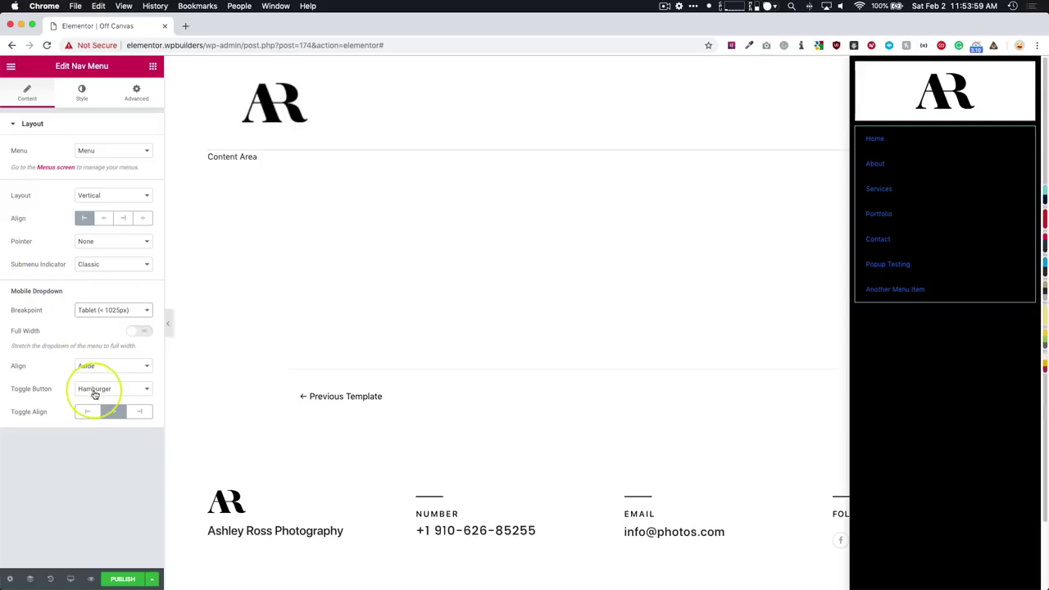
{"action": "left_click", "coordinate": [95, 394]}
{"action": "left_click", "coordinate": [105, 375]}
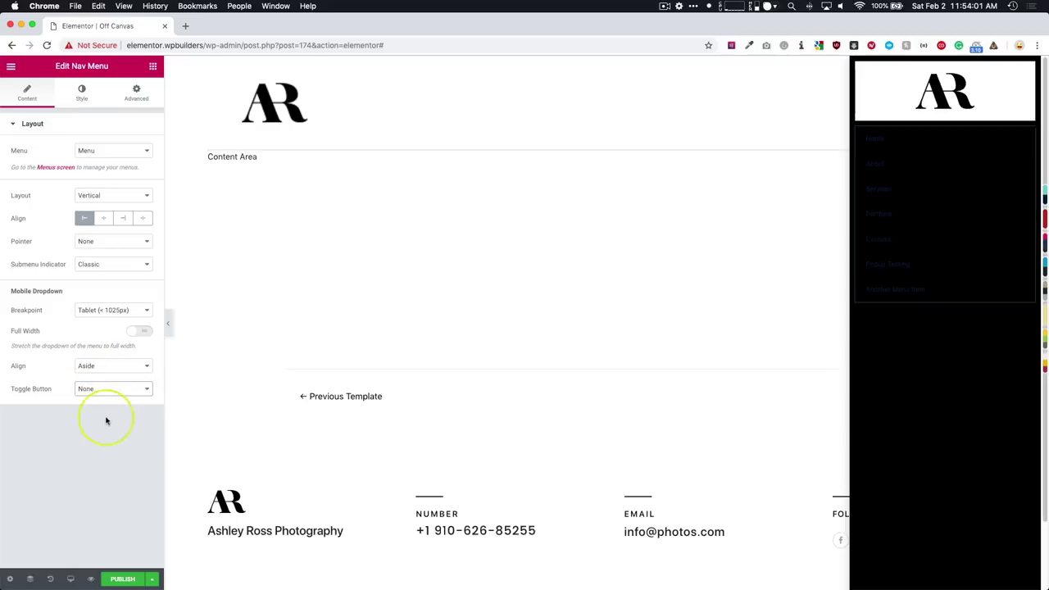
Set menu link text size to 24 and increase vertical padding to 21
{"action": "left_click", "coordinate": [82, 97]}
{"action": "left_click", "coordinate": [138, 151]}
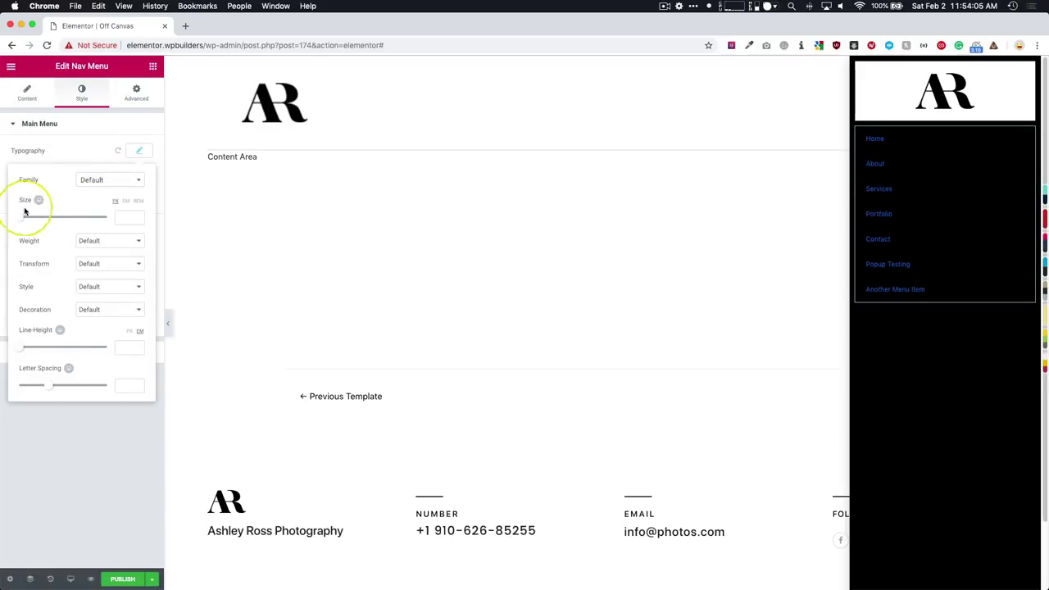
{"action": "left_click_drag", "start_coordinate": [23, 219], "coordinate": [33, 220]}
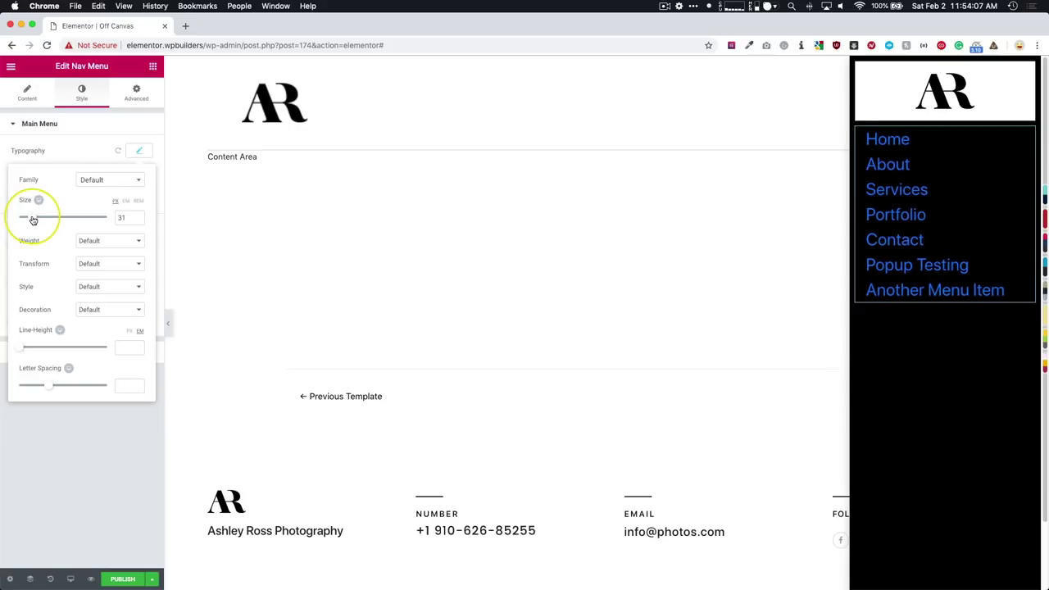
{"action": "left_click", "coordinate": [52, 445]}
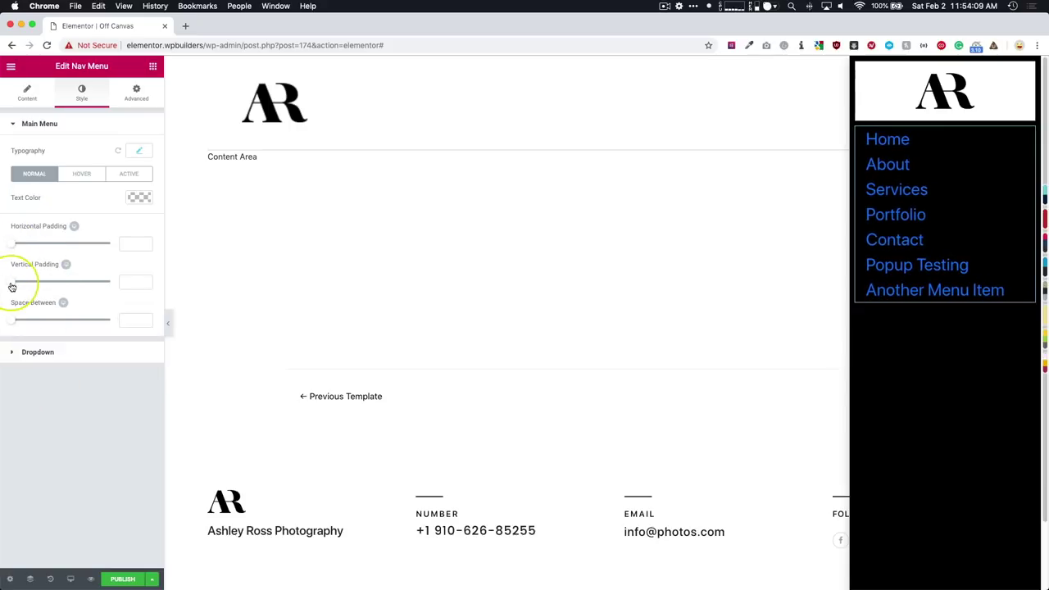
{"action": "mouse_move", "coordinate": [12, 287]}
{"action": "left_mouse_down"}
{"action": "mouse_move", "coordinate": [63, 288]}
{"action": "mouse_move", "coordinate": [52, 286]}
{"action": "left_mouse_up"}
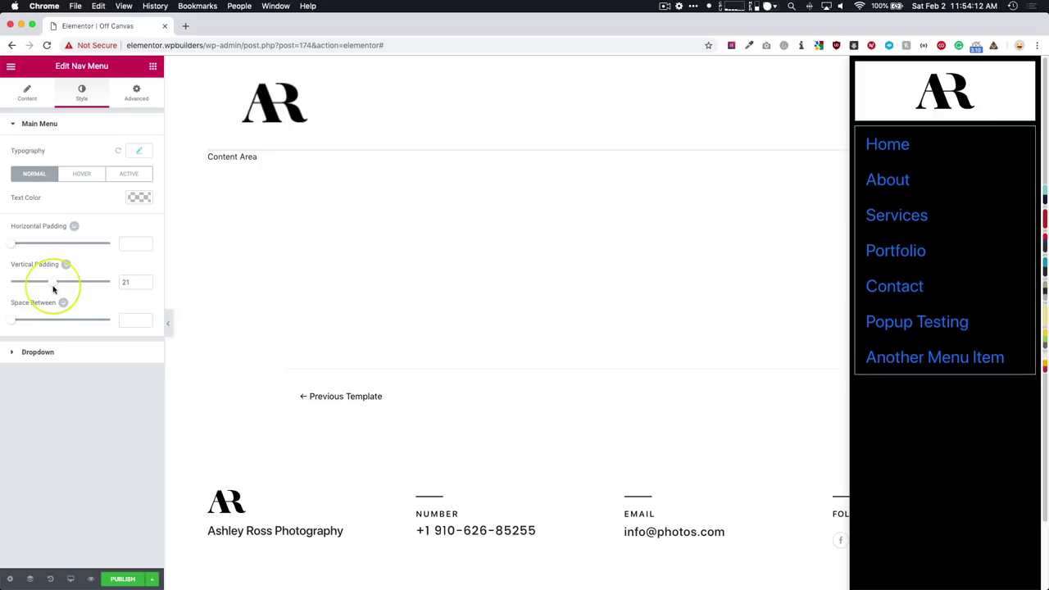
{"action": "left_click", "coordinate": [140, 153]}
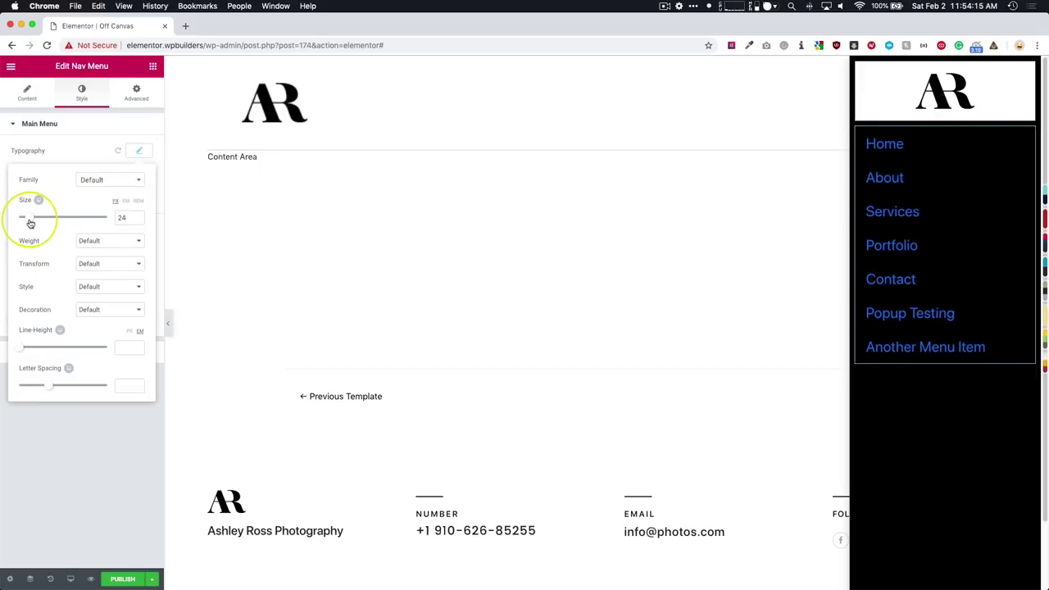
{"action": "left_click_drag", "start_coordinate": [34, 222], "coordinate": [29, 221]}
{"action": "left_click", "coordinate": [94, 421]}
Make the menu link text white in the Playfair Display font
{"action": "left_click", "coordinate": [138, 198]}
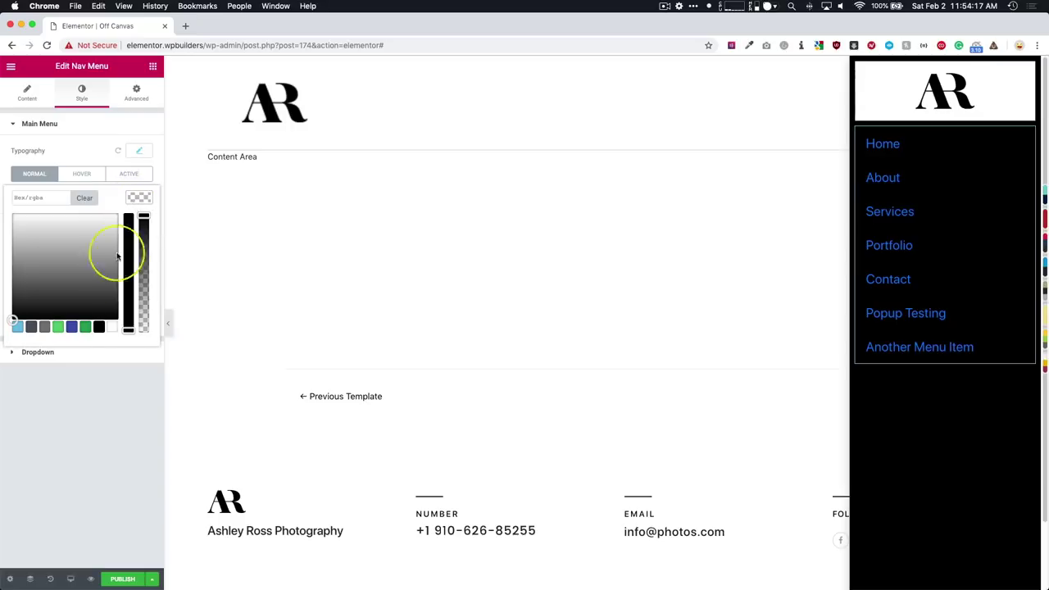
{"action": "left_click", "coordinate": [111, 327]}
{"action": "left_click", "coordinate": [99, 426]}
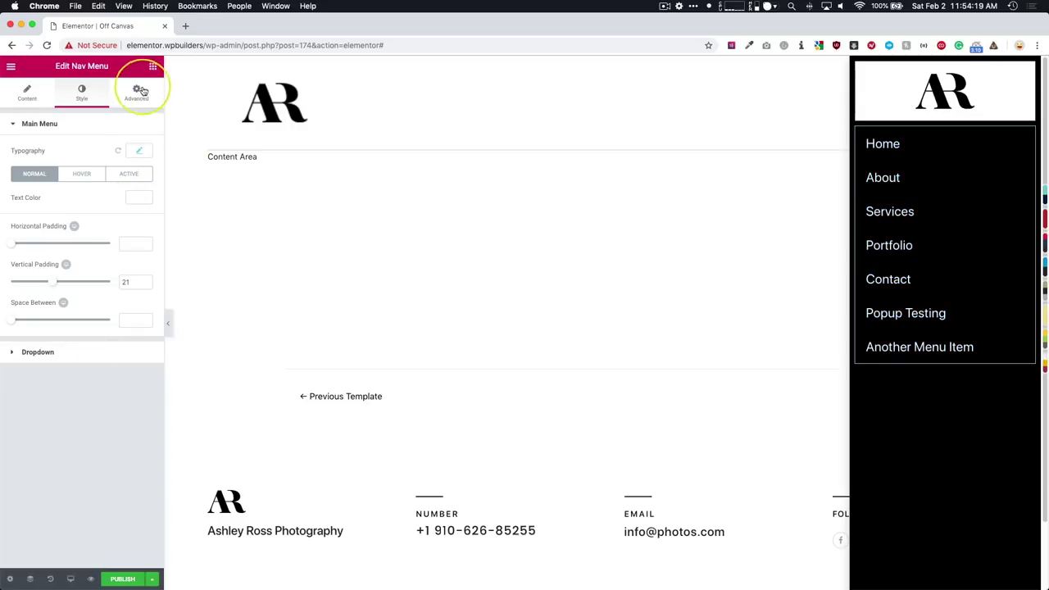
{"action": "left_click", "coordinate": [137, 152]}
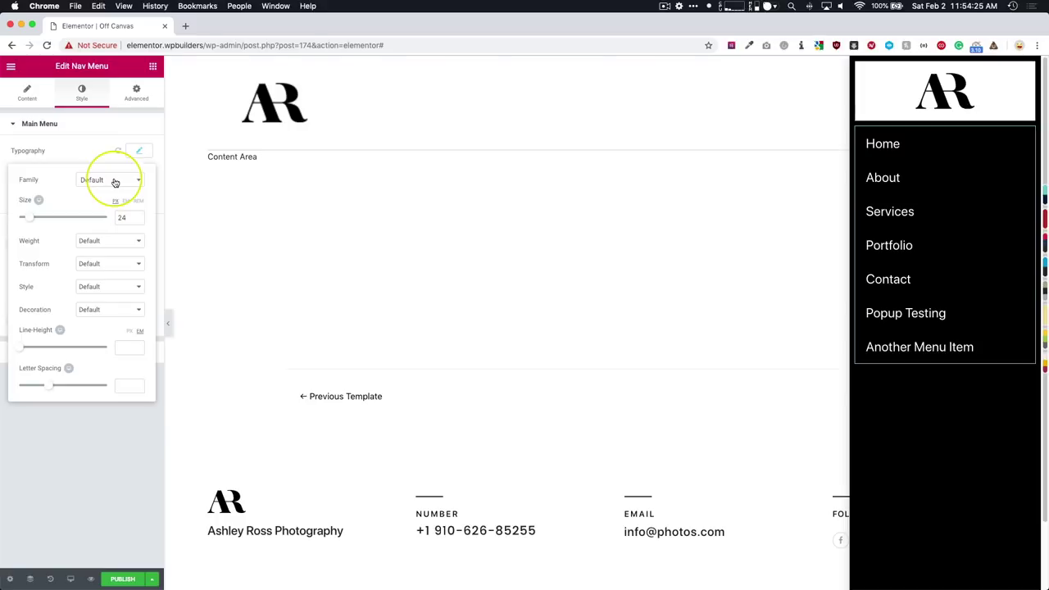
{"action": "left_click", "coordinate": [114, 182]}
{"action": "type", "text": "play"}
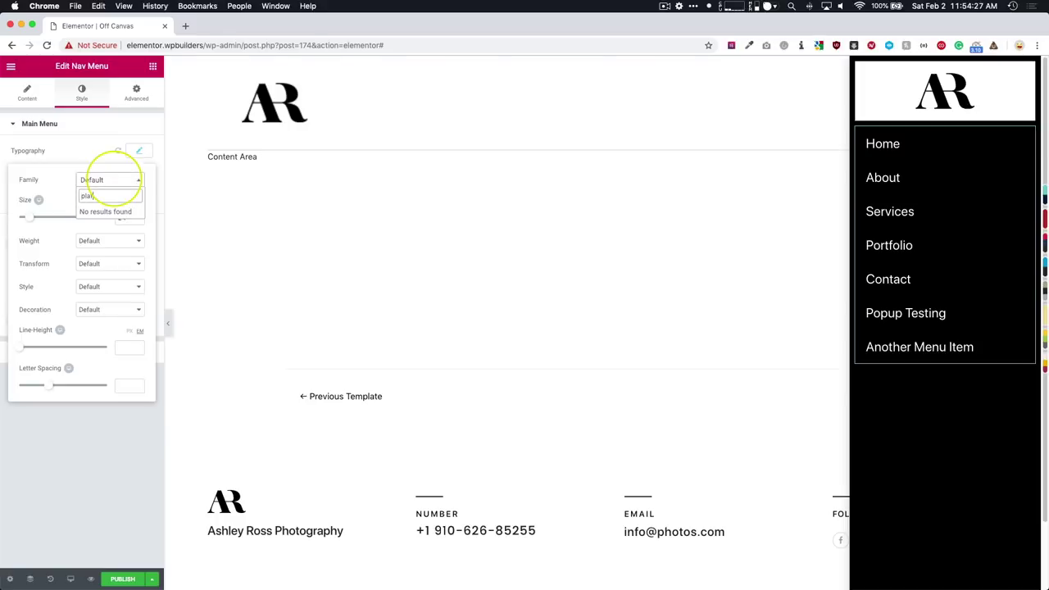
{"action": "type", "text": "fair"}
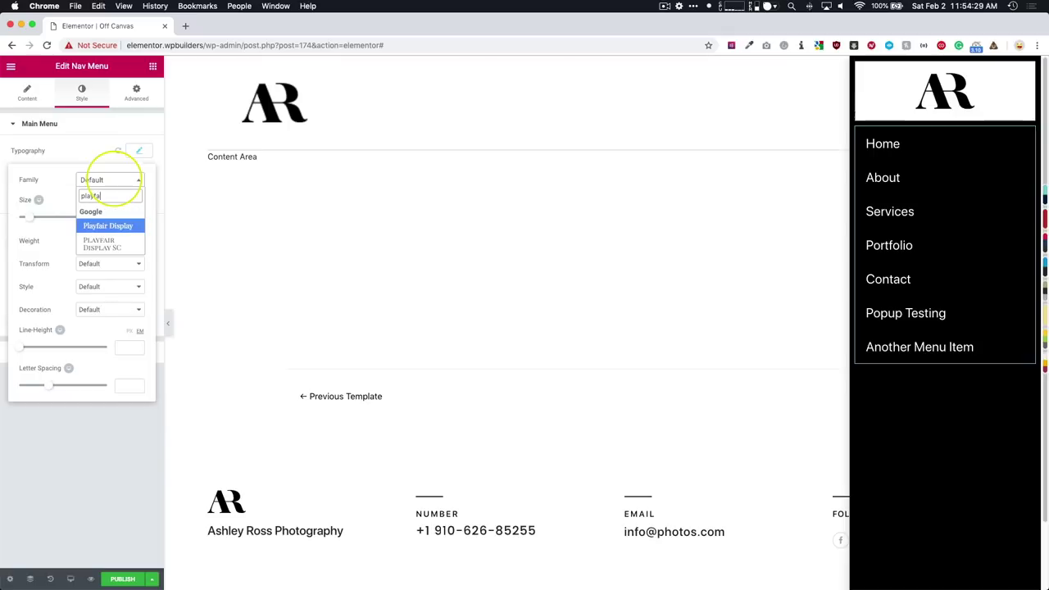
{"action": "left_click", "coordinate": [112, 225]}
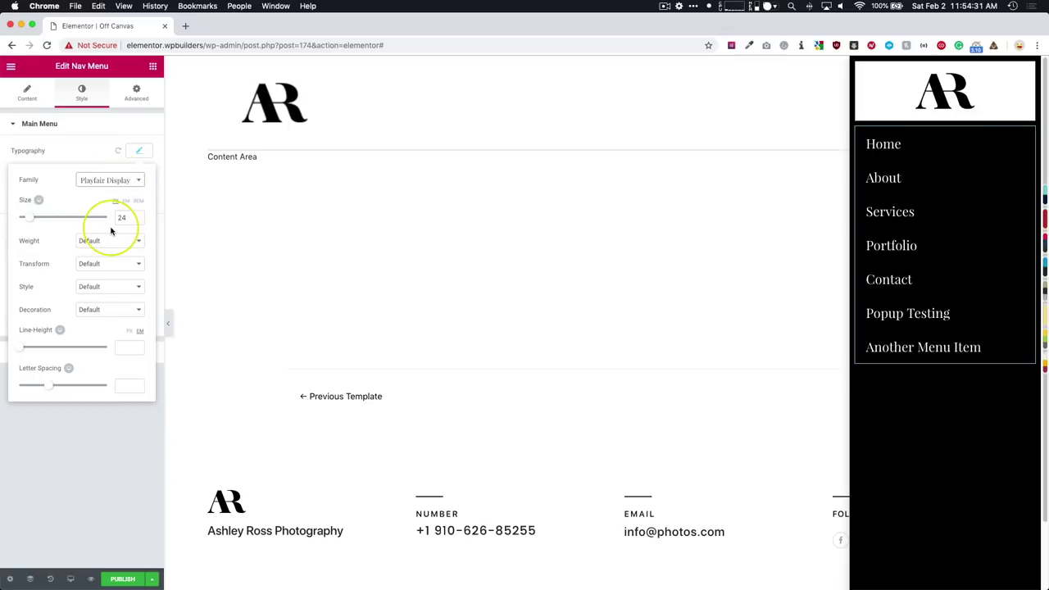
{"action": "left_click", "coordinate": [138, 476]}
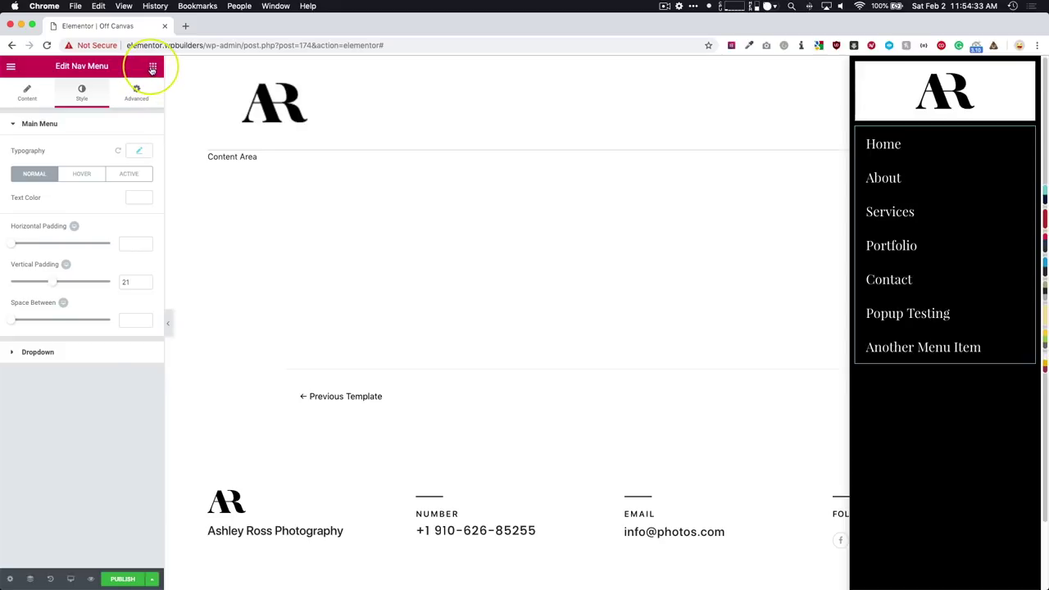
{"action": "left_click", "coordinate": [153, 65]}
{"action": "left_click", "coordinate": [109, 104]}
Add a Social Icons widget below the menu and set custom colours with a black secondary colour
{"action": "type", "text": "soci"}
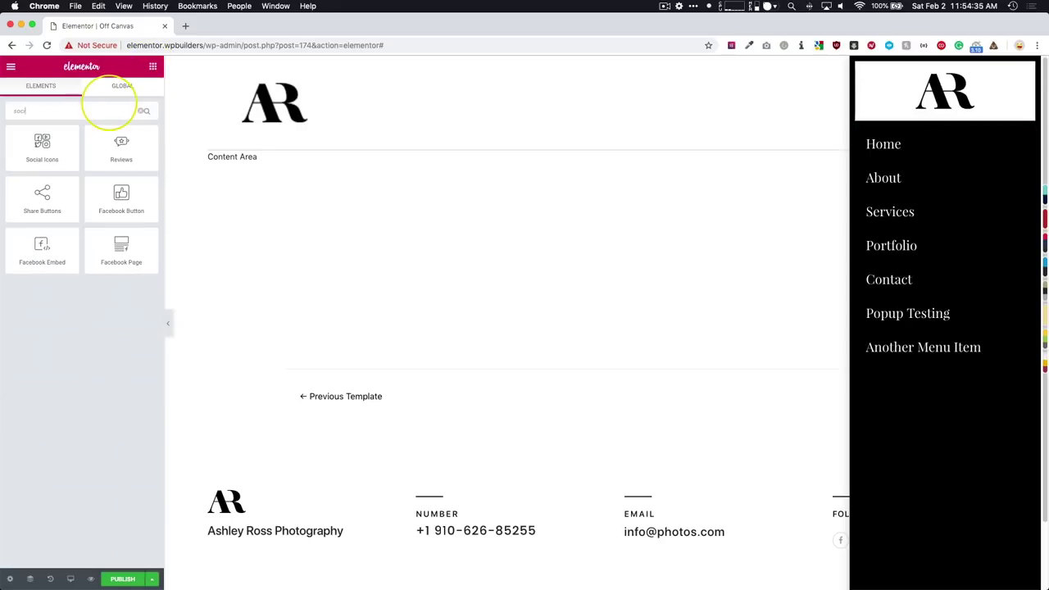
{"action": "left_click_drag", "start_coordinate": [66, 160], "coordinate": [908, 360]}
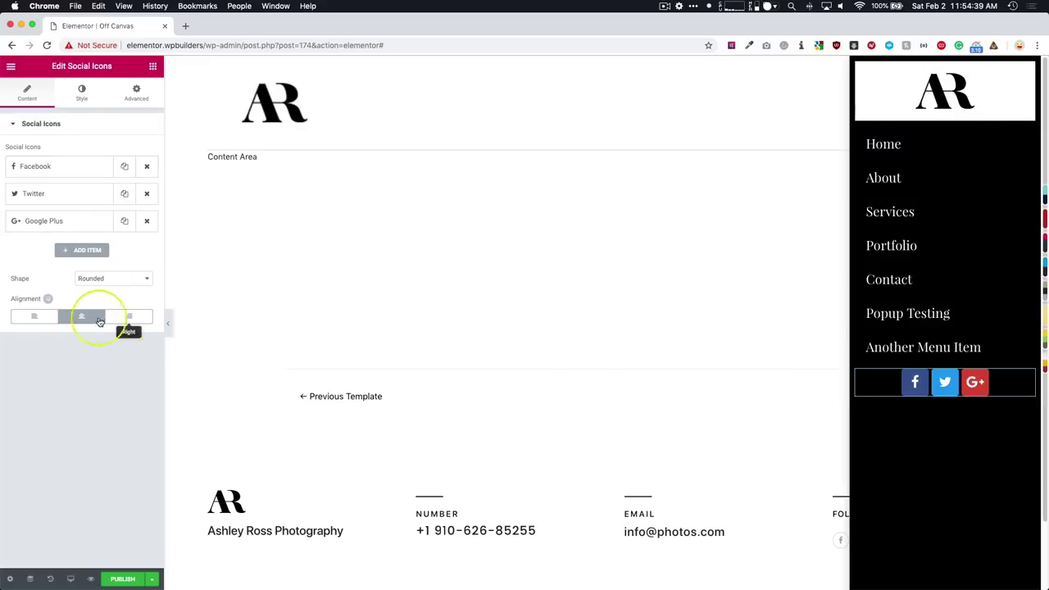
{"action": "left_click", "coordinate": [81, 92]}
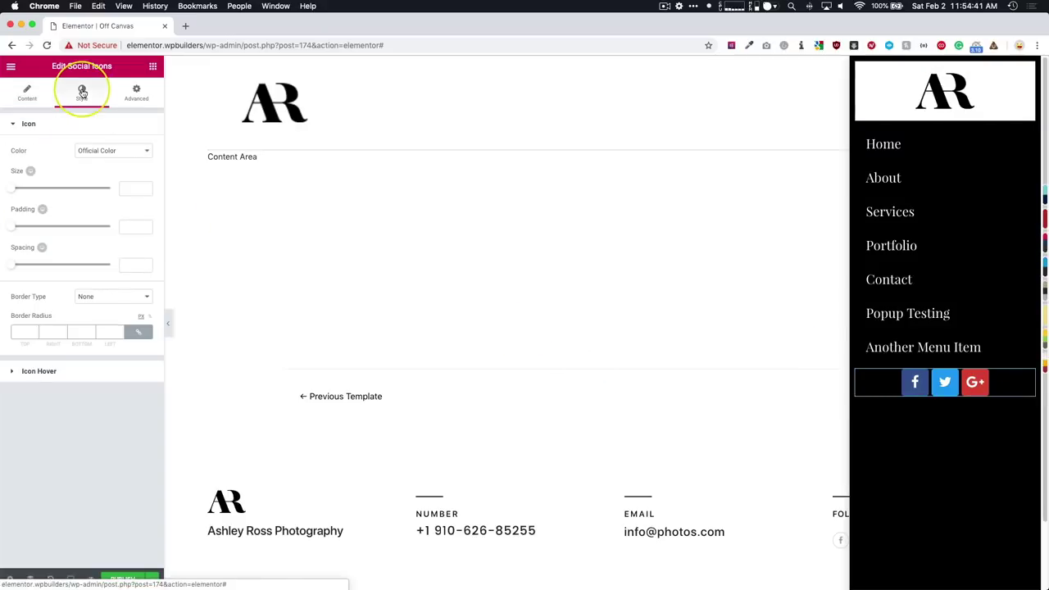
{"action": "left_click", "coordinate": [127, 153]}
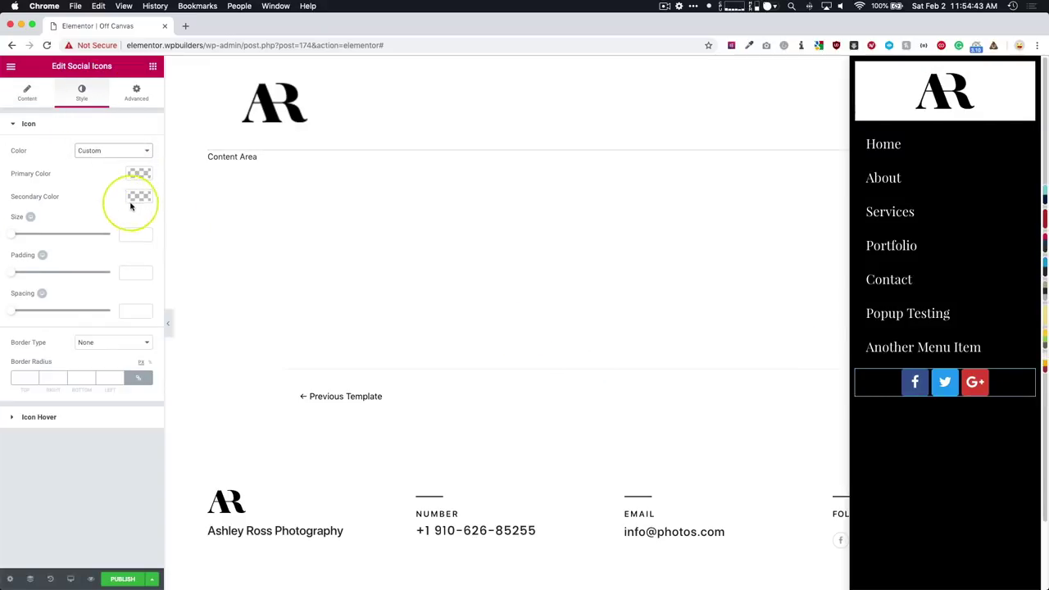
{"action": "left_click", "coordinate": [131, 201]}
{"action": "left_click", "coordinate": [98, 325]}
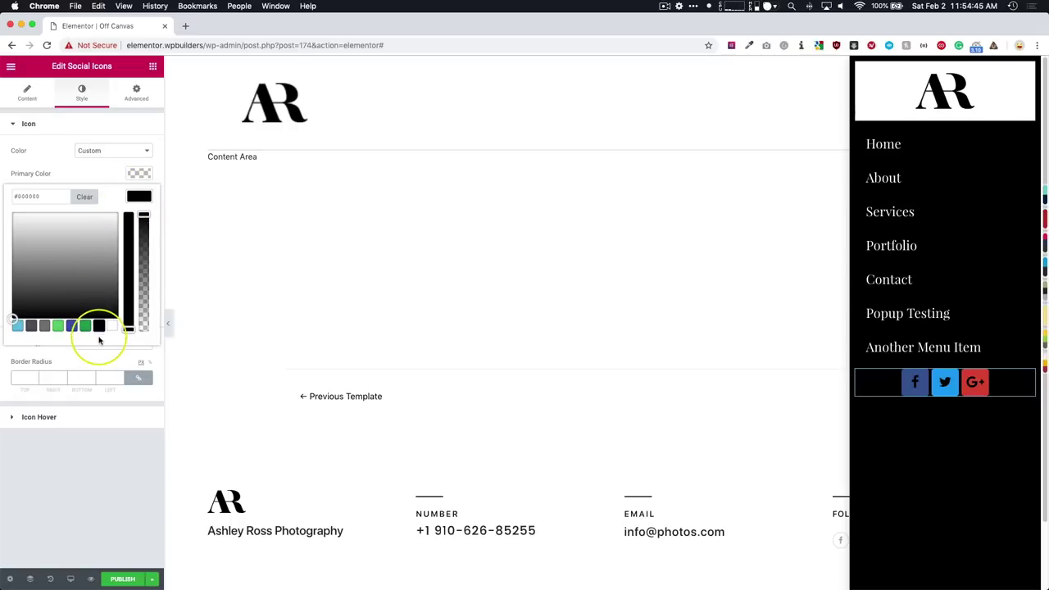
Make the social icons' primary colour white and shrink them to size 17
{"action": "left_click", "coordinate": [107, 328]}
{"action": "left_click", "coordinate": [136, 172]}
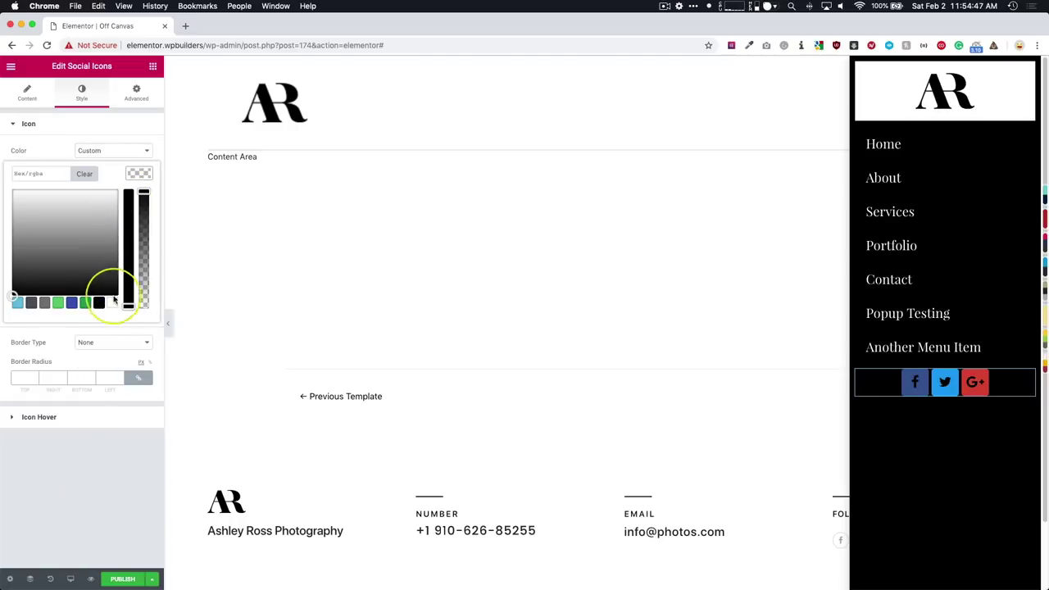
{"action": "left_click", "coordinate": [112, 302]}
{"action": "left_click", "coordinate": [85, 481]}
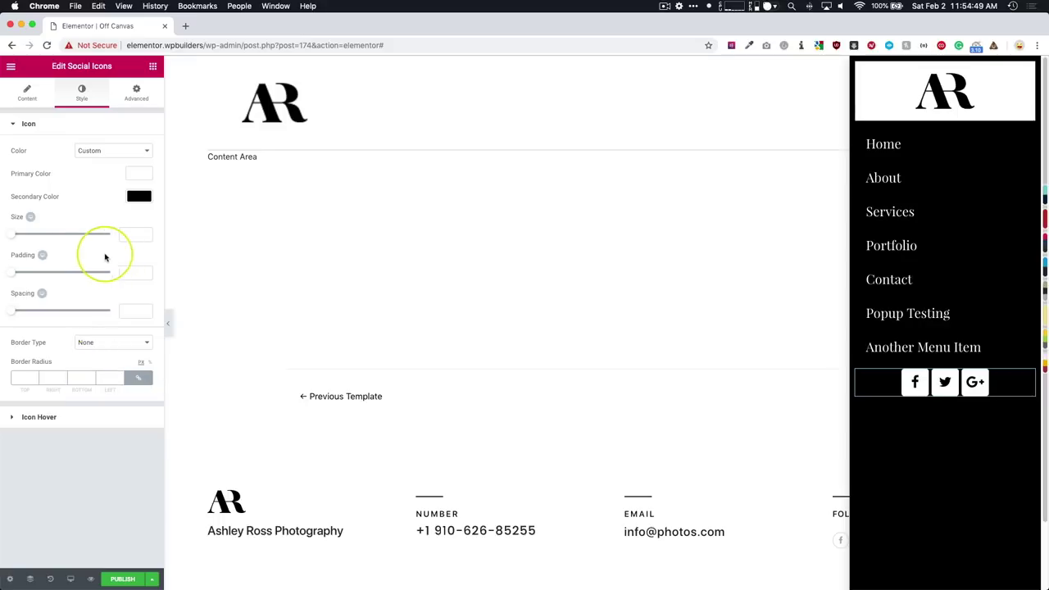
{"action": "left_click_drag", "start_coordinate": [15, 237], "coordinate": [18, 238]}
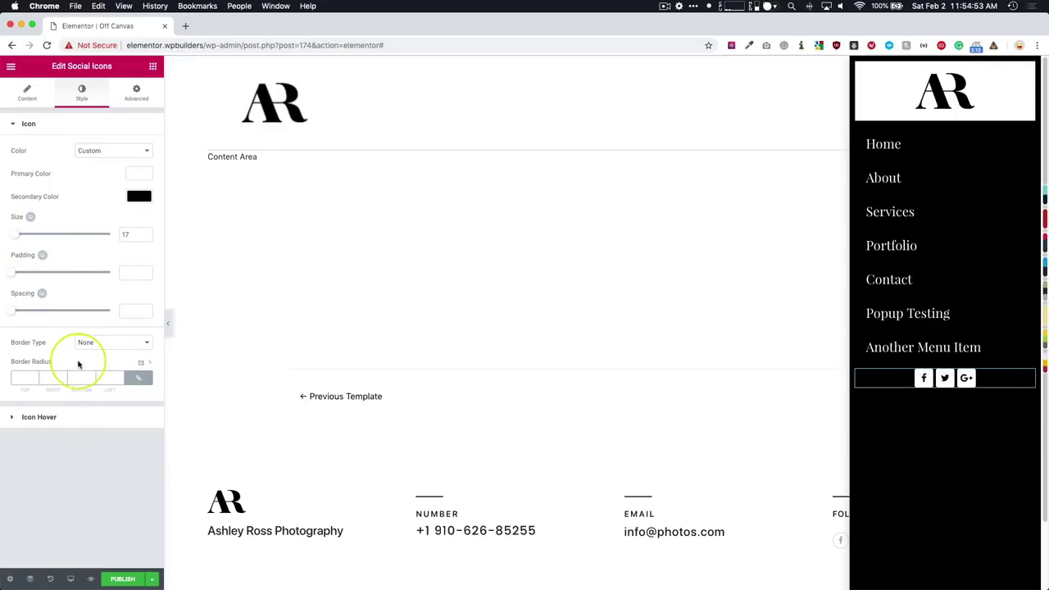
Preview centre and right alignment for the social icons, leaving them left-aligned
{"action": "left_click", "coordinate": [27, 92]}
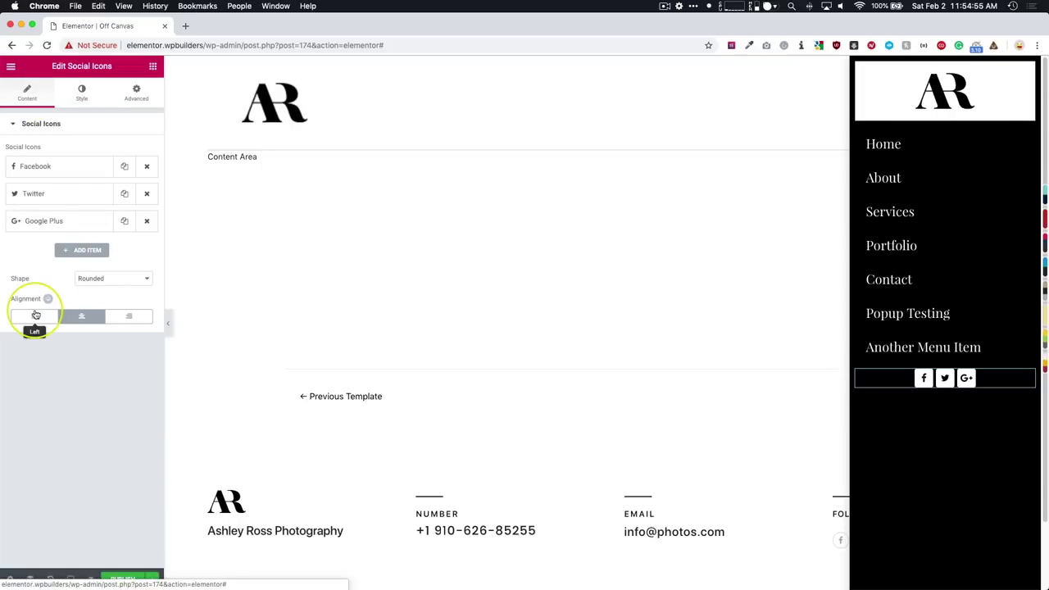
{"action": "left_click", "coordinate": [35, 319]}
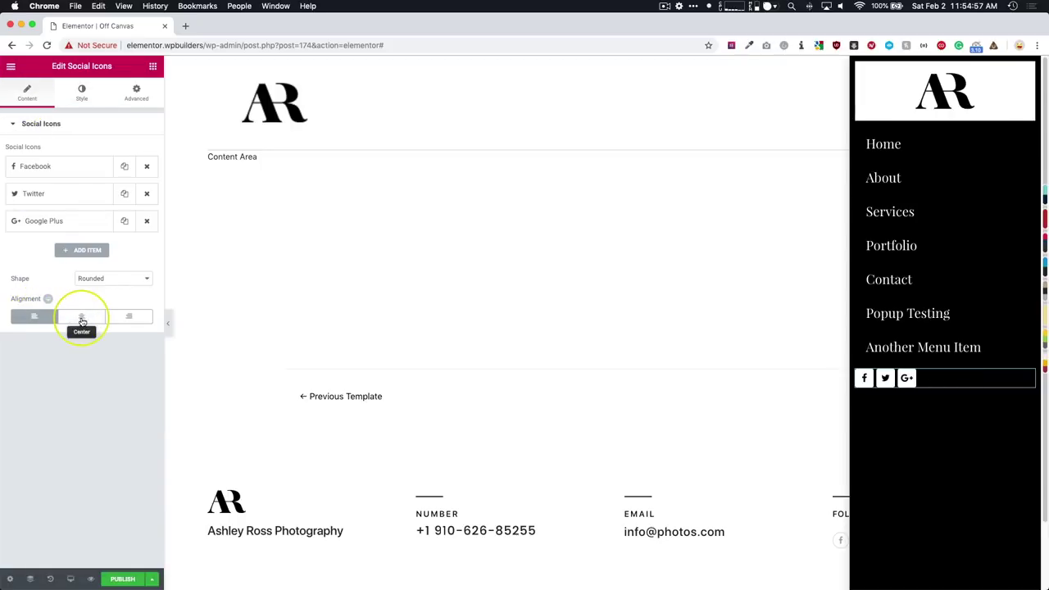
{"action": "left_click", "coordinate": [82, 317]}
{"action": "left_click", "coordinate": [129, 318]}
{"action": "left_click", "coordinate": [34, 318]}
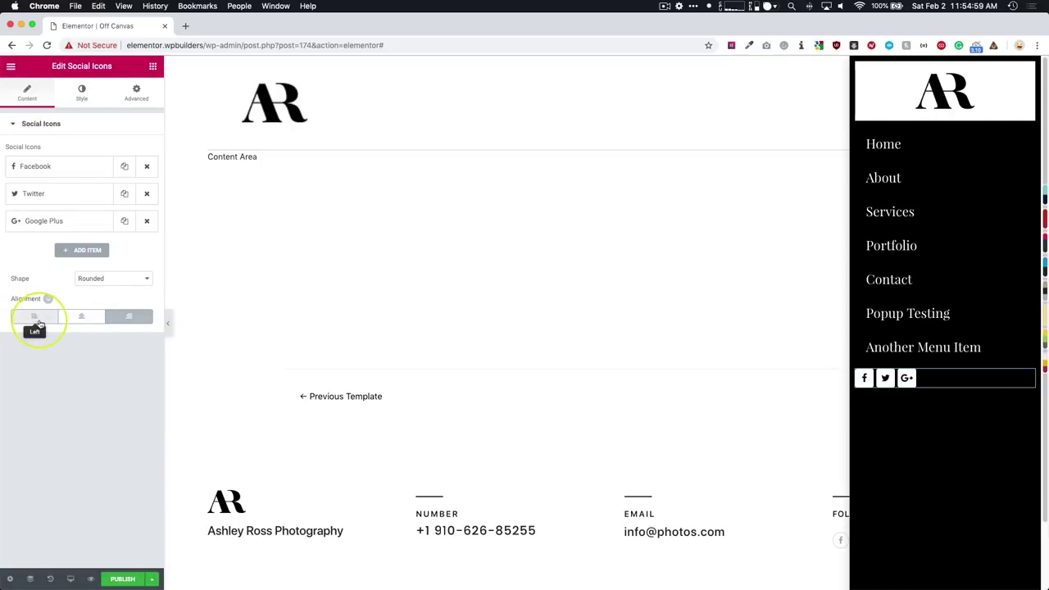
Set the Nav Menu's Main Menu horizontal padding to 0
{"action": "left_click", "coordinate": [1026, 132]}
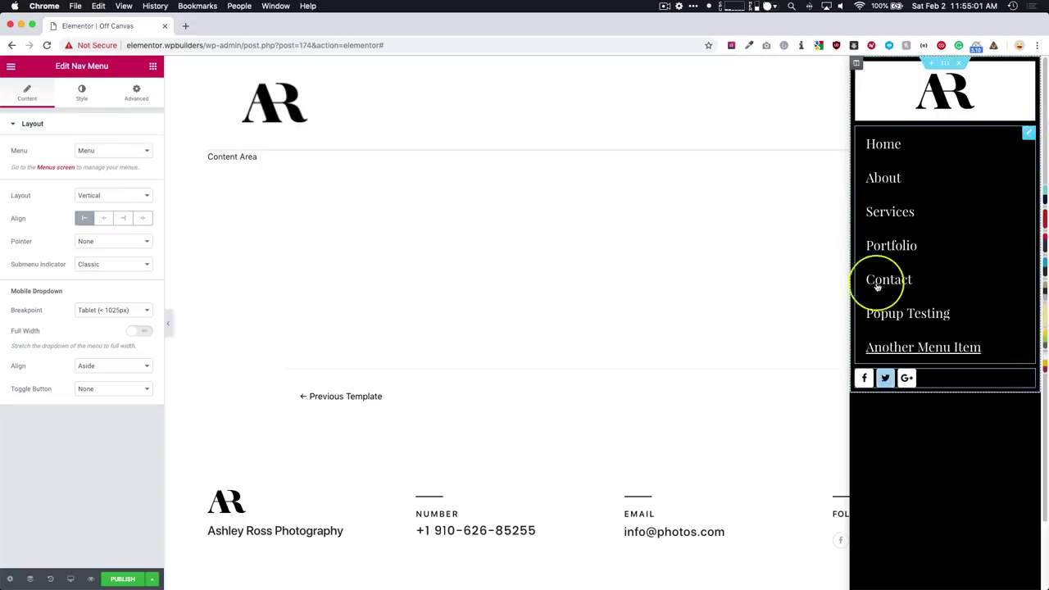
{"action": "left_click", "coordinate": [83, 94]}
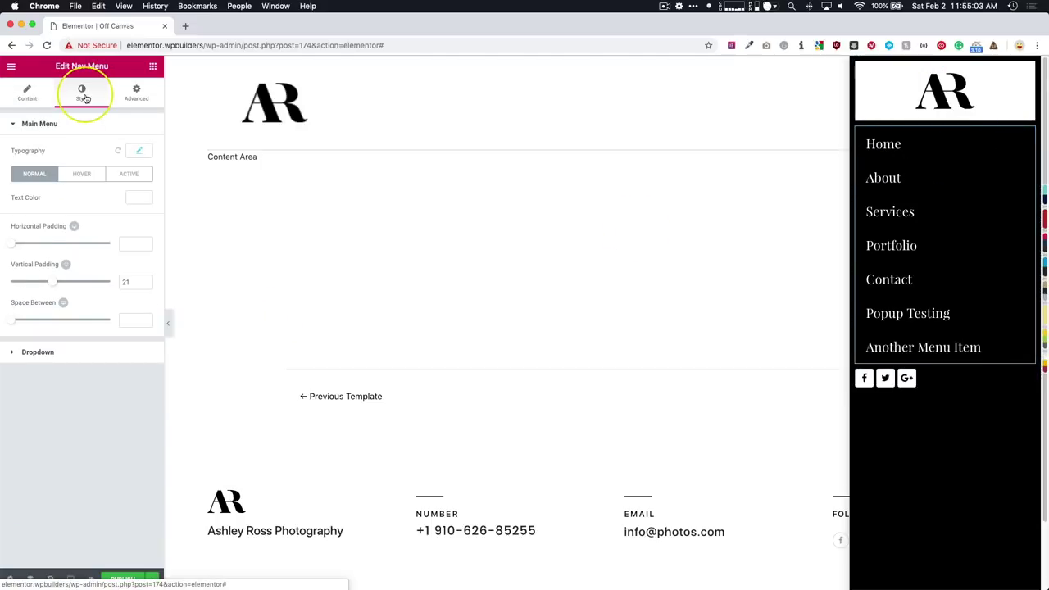
{"action": "left_click", "coordinate": [137, 244]}
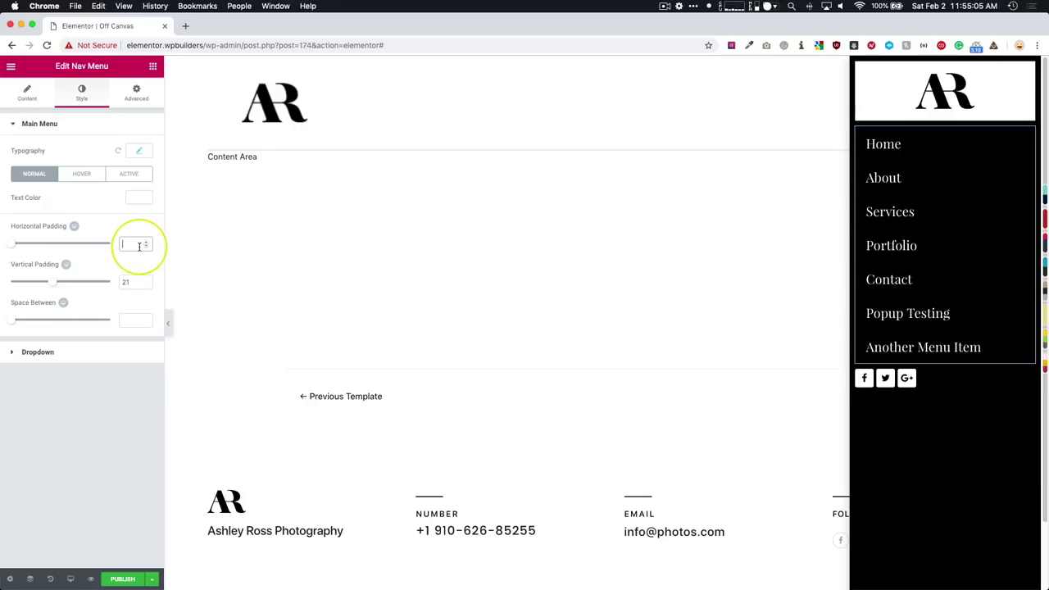
{"action": "type", "text": "0"}
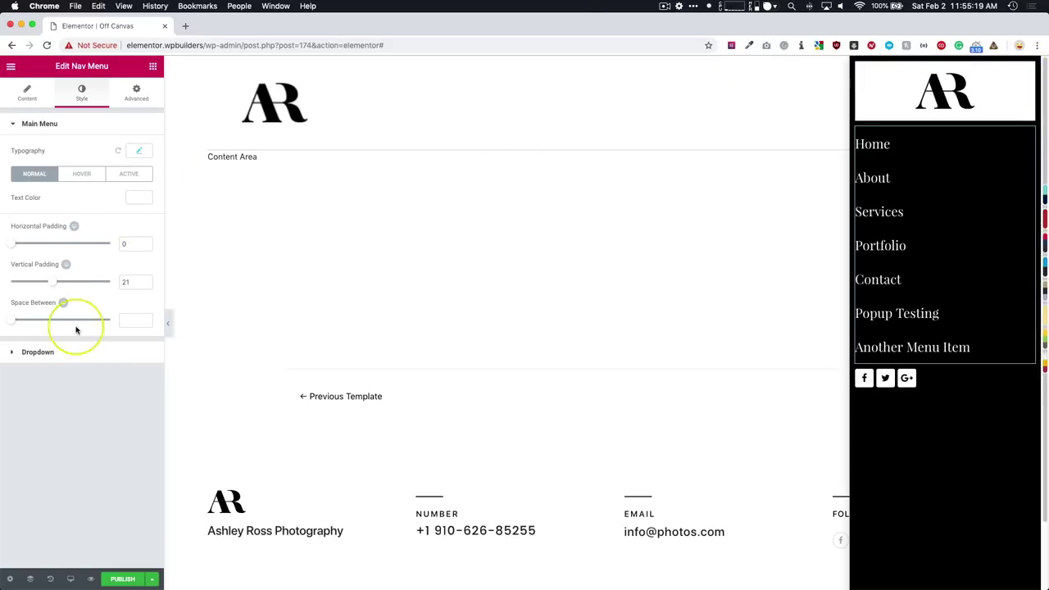
In Popup Settings > Style, expand Close Button and open, then dismiss, its colour picker
{"action": "left_click", "coordinate": [10, 580]}
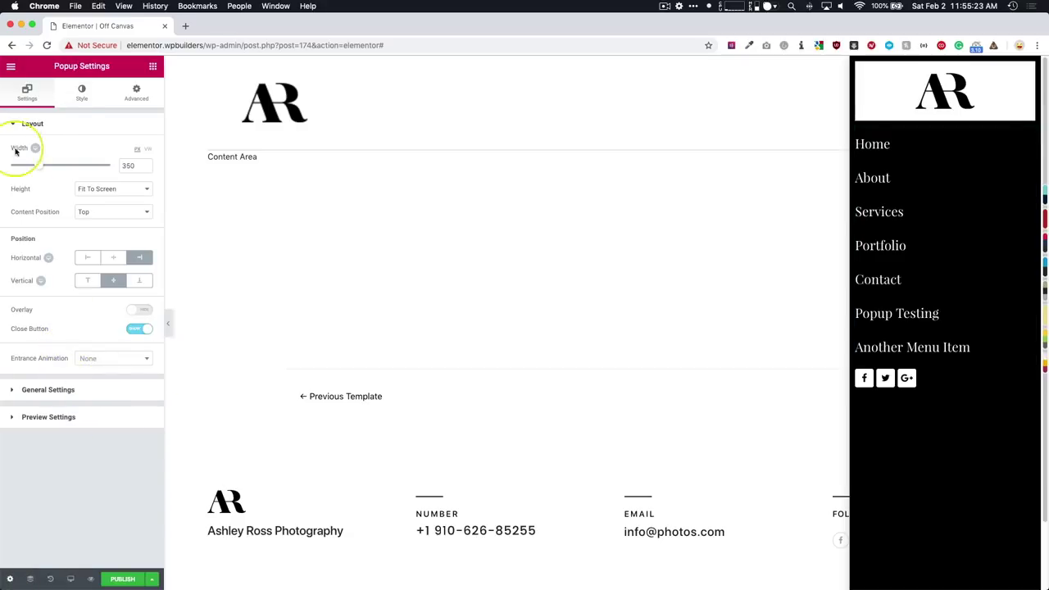
{"action": "left_click", "coordinate": [81, 93]}
{"action": "left_click", "coordinate": [74, 397]}
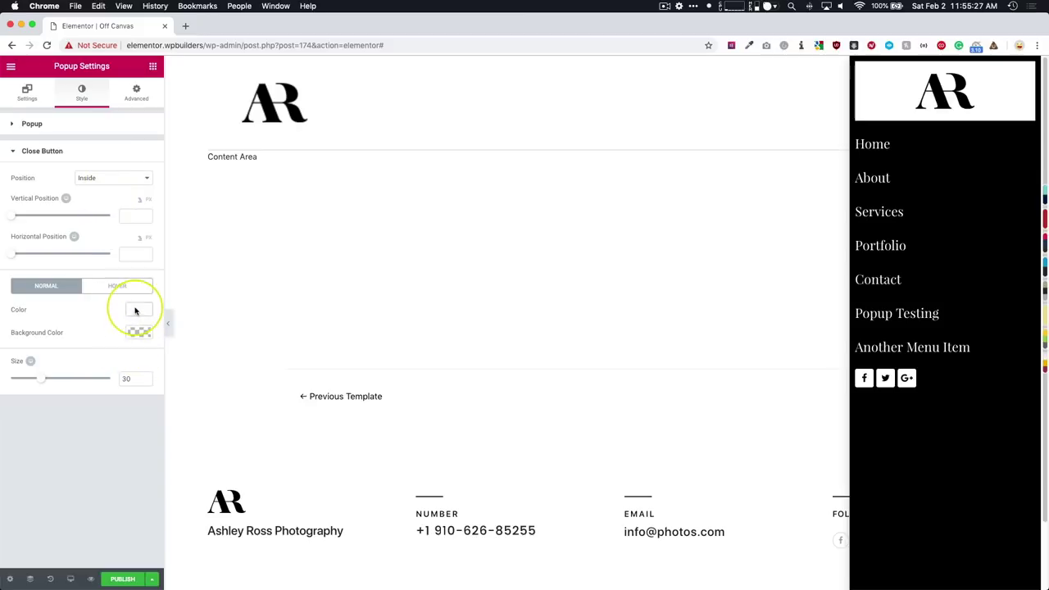
{"action": "left_click", "coordinate": [136, 310]}
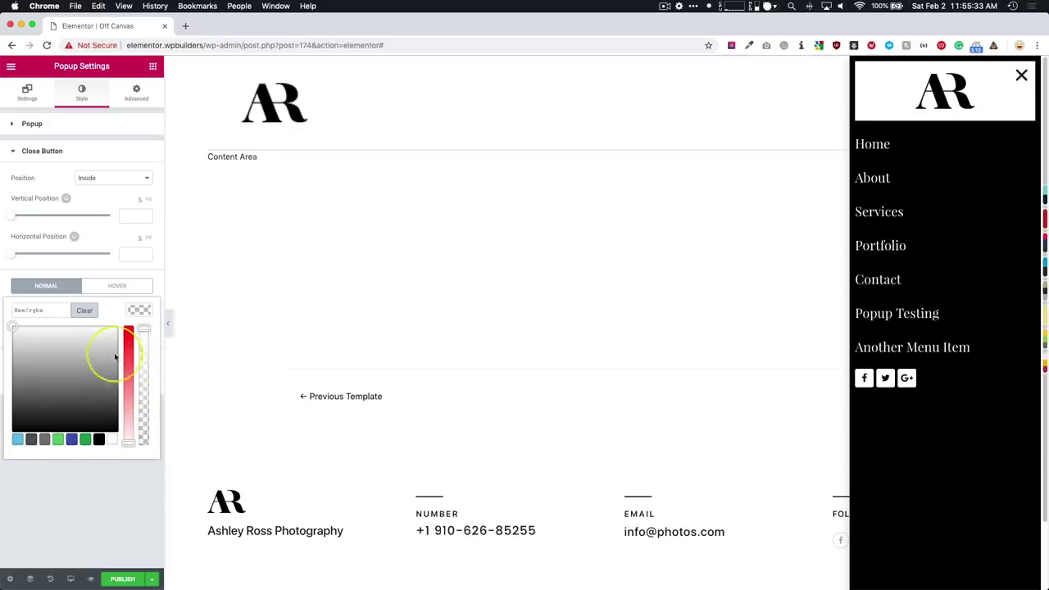
{"action": "key", "text": "Escape"}
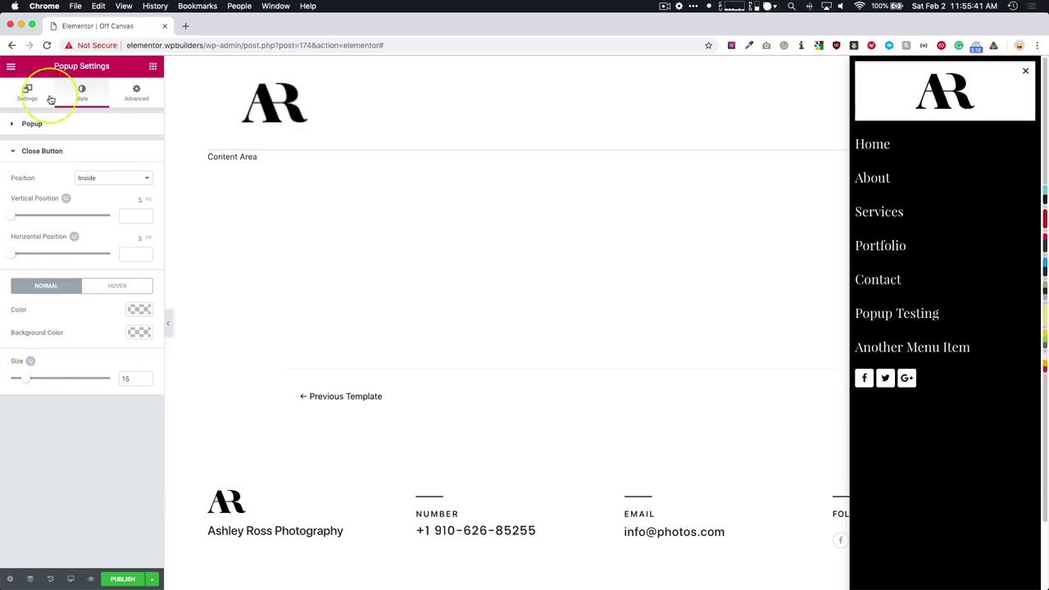
{"action": "mouse_move", "coordinate": [957, 75]}
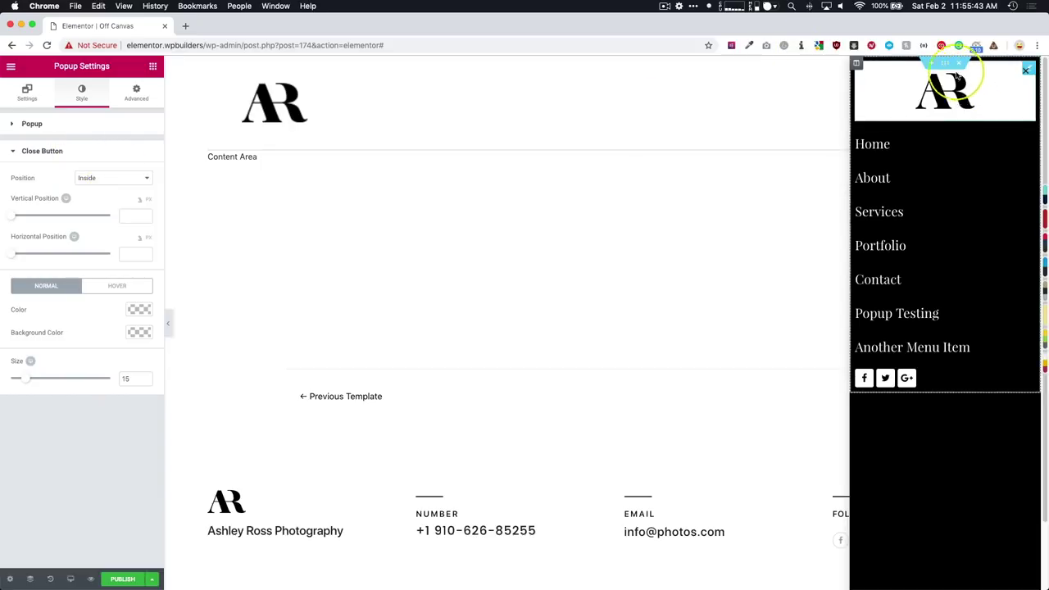
Give the popup's section 20 padding on every side
{"action": "left_click", "coordinate": [945, 63]}
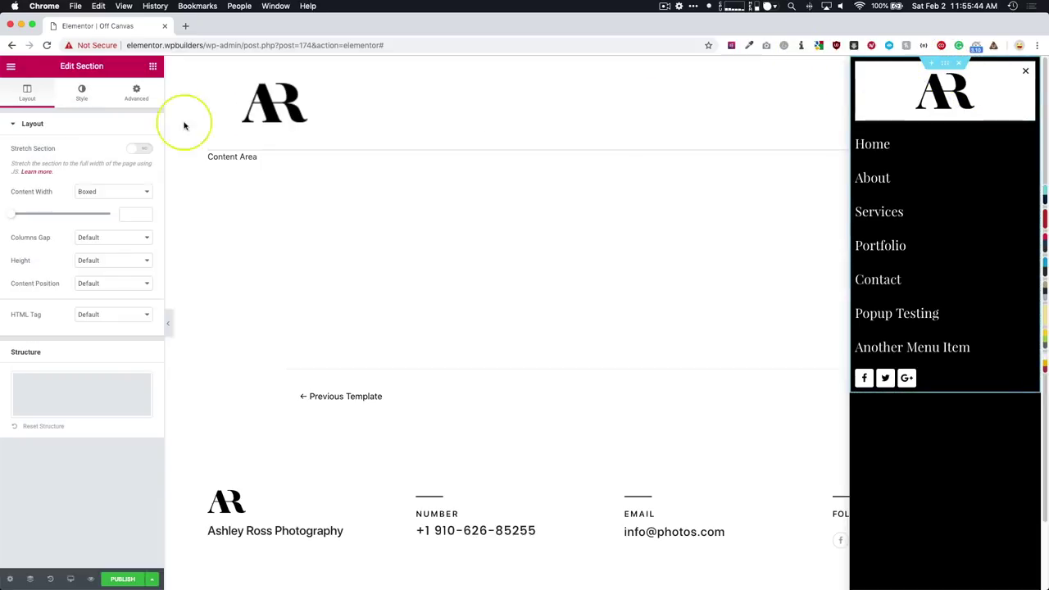
{"action": "left_click", "coordinate": [131, 95]}
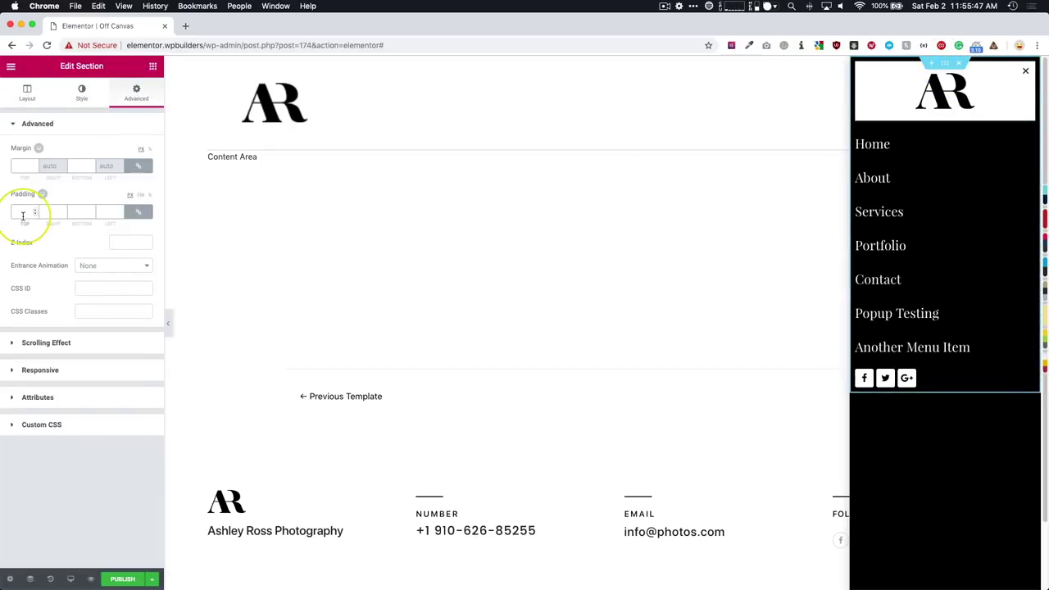
{"action": "type", "text": "20"}
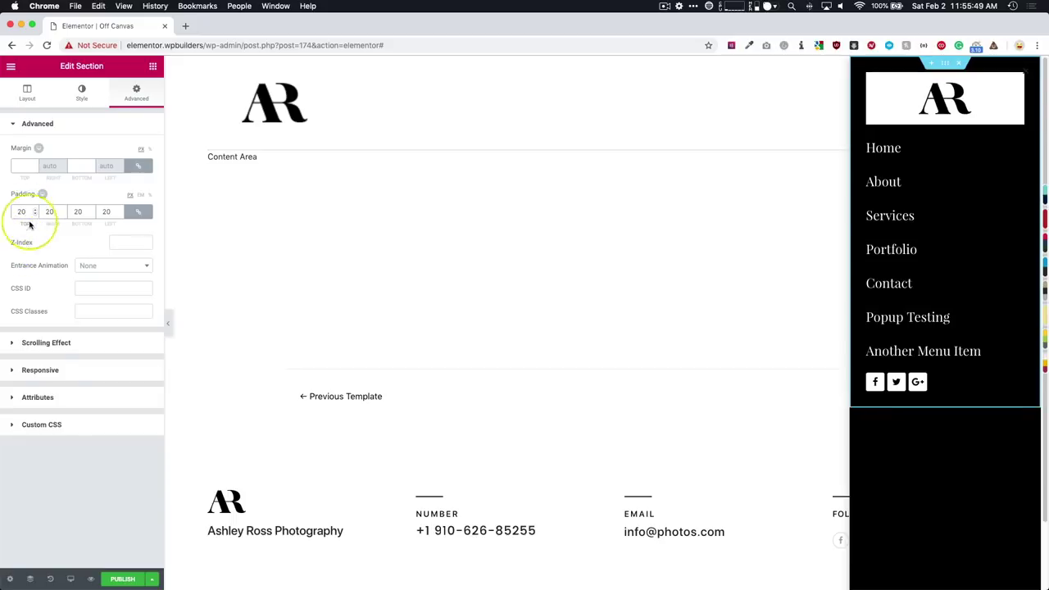
Set the popup's close button colour to white
{"action": "left_click", "coordinate": [9, 579]}
{"action": "left_click", "coordinate": [81, 94]}
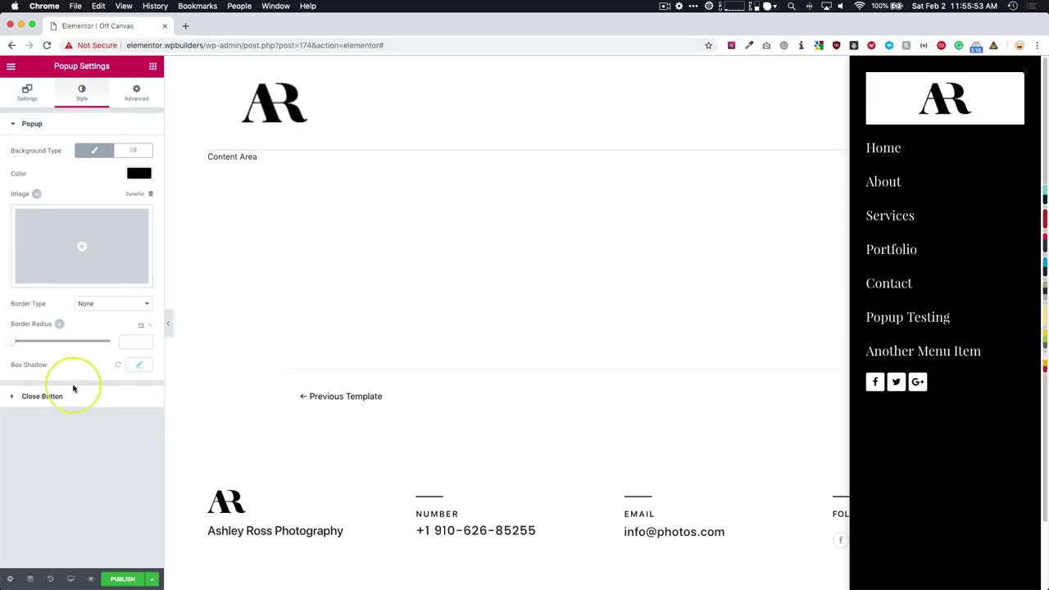
{"action": "left_click", "coordinate": [74, 397]}
{"action": "left_click", "coordinate": [137, 312]}
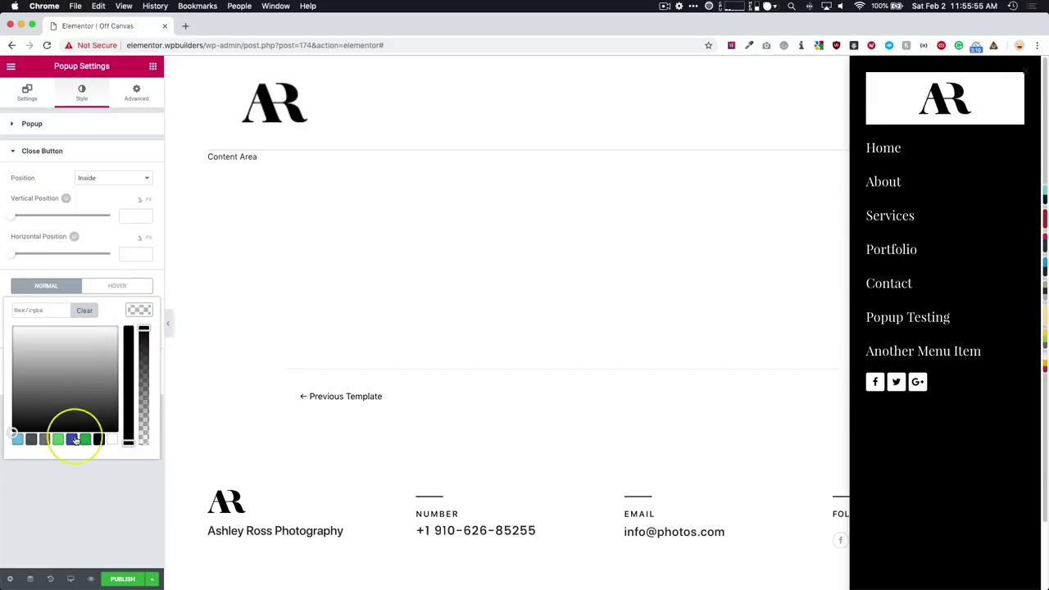
{"action": "left_click", "coordinate": [112, 440]}
{"action": "left_click", "coordinate": [89, 498]}
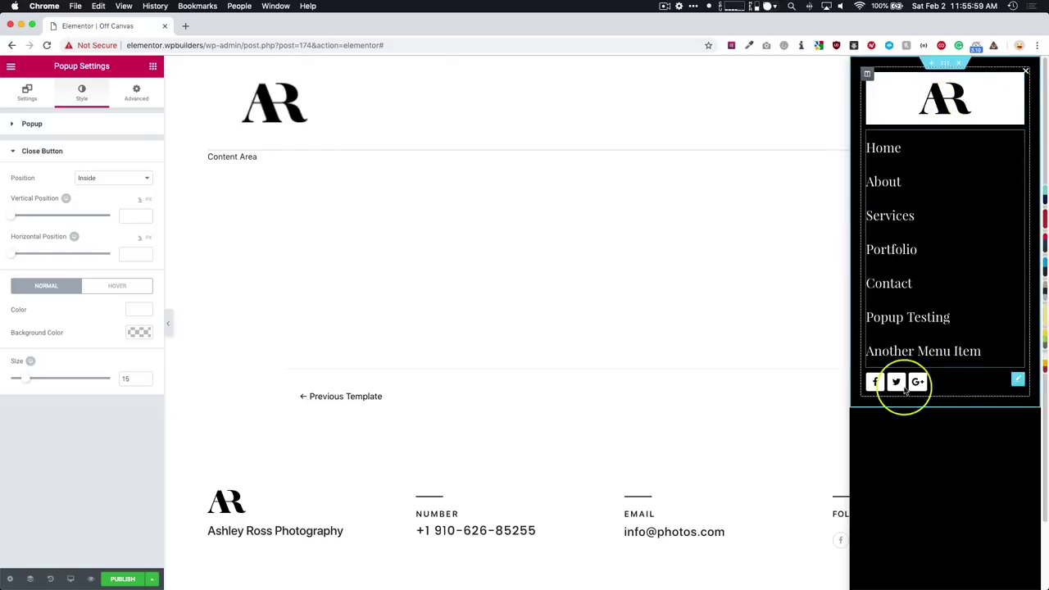
Publish the Off Canvas popup and save the publish settings
{"action": "left_click", "coordinate": [944, 63]}
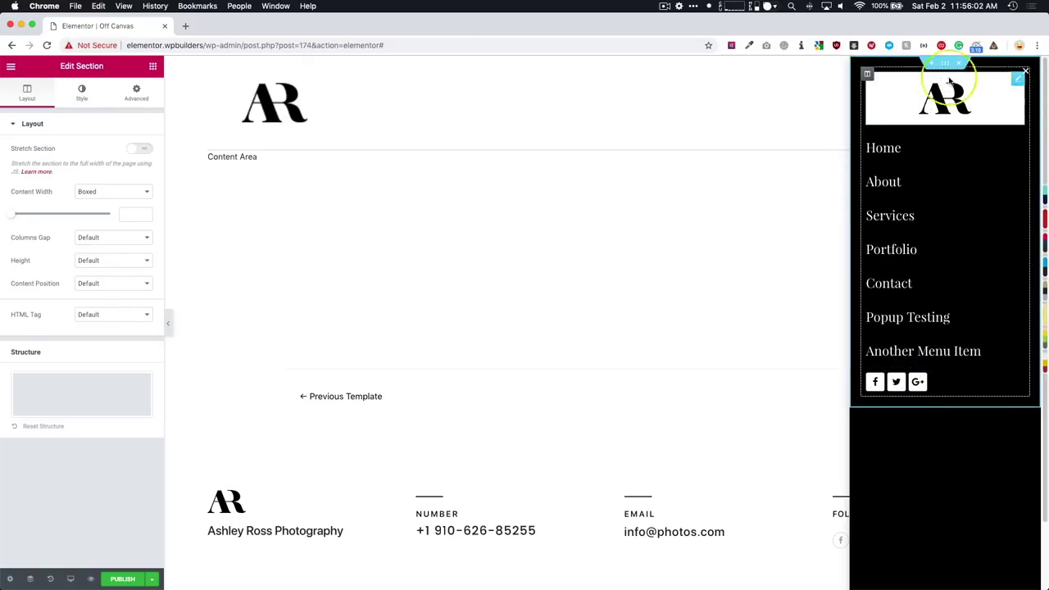
{"action": "left_click", "coordinate": [123, 579]}
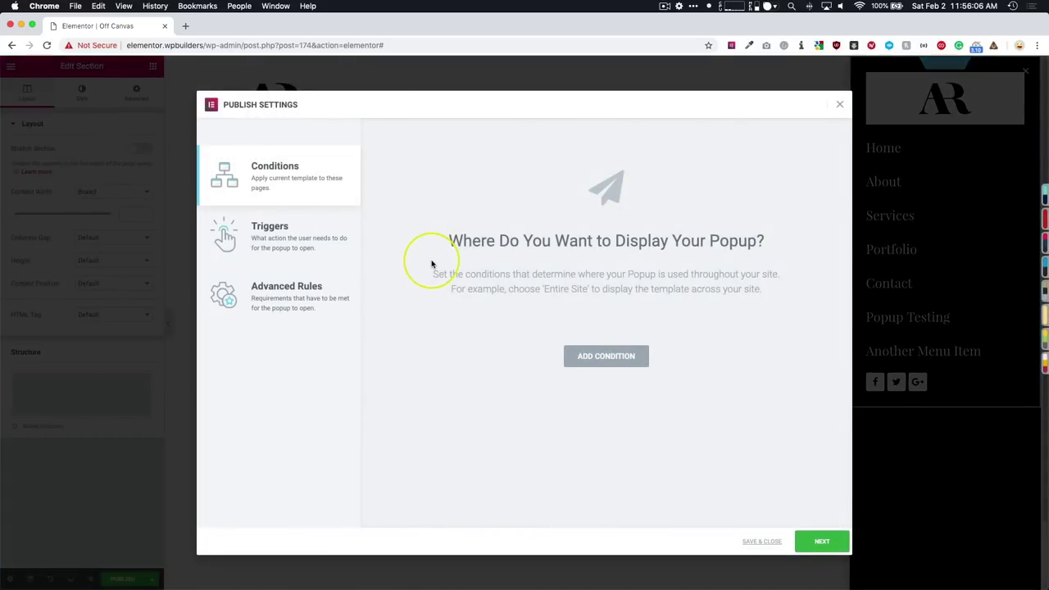
{"action": "left_click", "coordinate": [761, 541]}
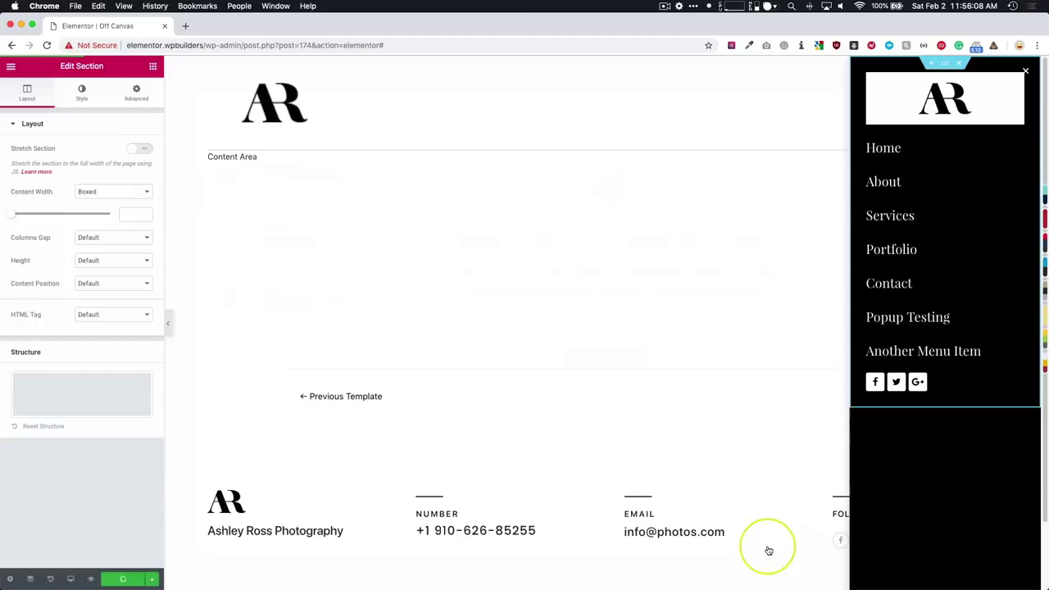
Exit the editor to the dashboard and go to the live site's front page
{"action": "left_click", "coordinate": [11, 66]}
{"action": "left_click", "coordinate": [63, 351]}
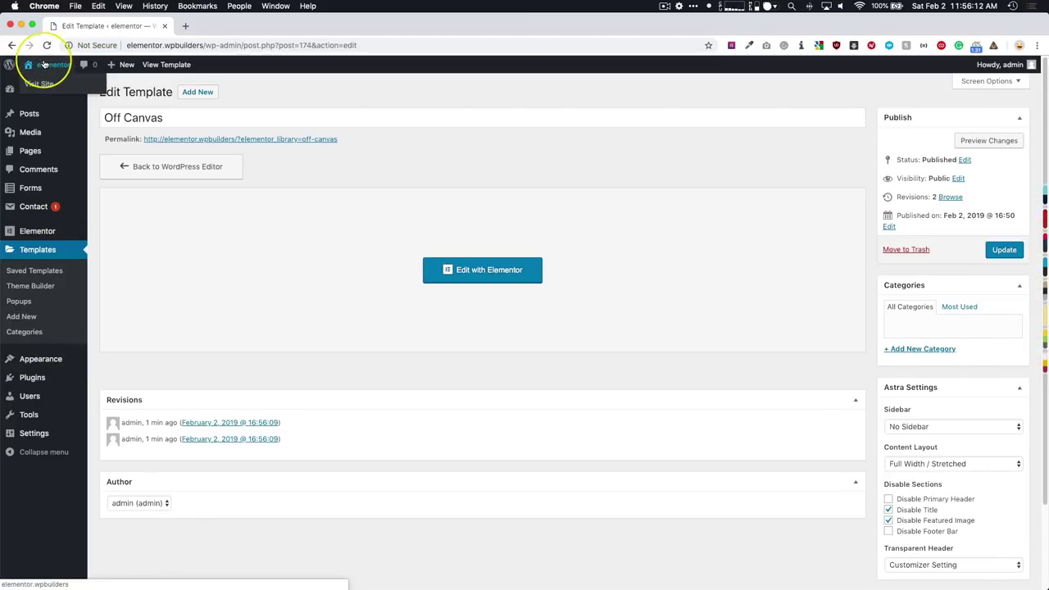
{"action": "left_click", "coordinate": [45, 64]}
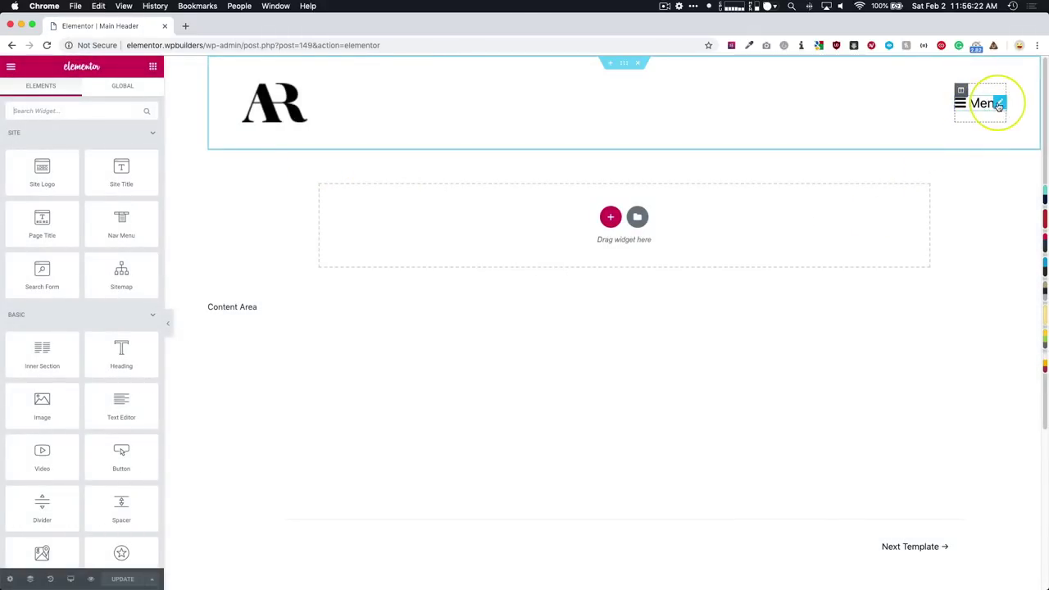
Set the header Menu button's link to a Popup dynamic tag
{"action": "left_click", "coordinate": [1000, 104]}
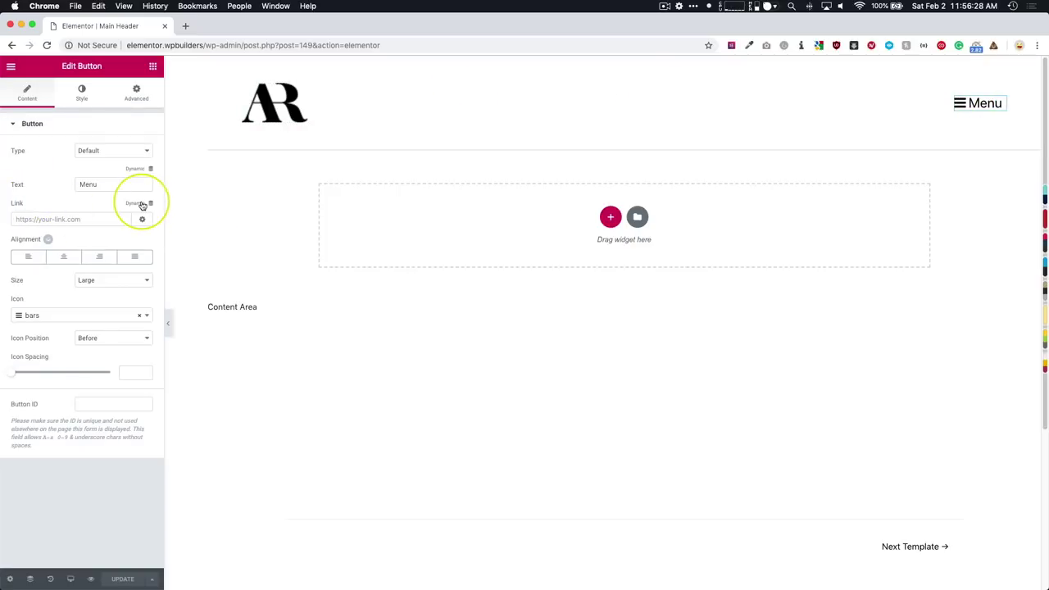
{"action": "left_click", "coordinate": [140, 204]}
{"action": "scroll", "coordinate": [38, 281], "scroll_direction": "down", "scroll_amount": 1}
{"action": "scroll", "coordinate": [42, 281], "scroll_direction": "down", "scroll_amount": 2}
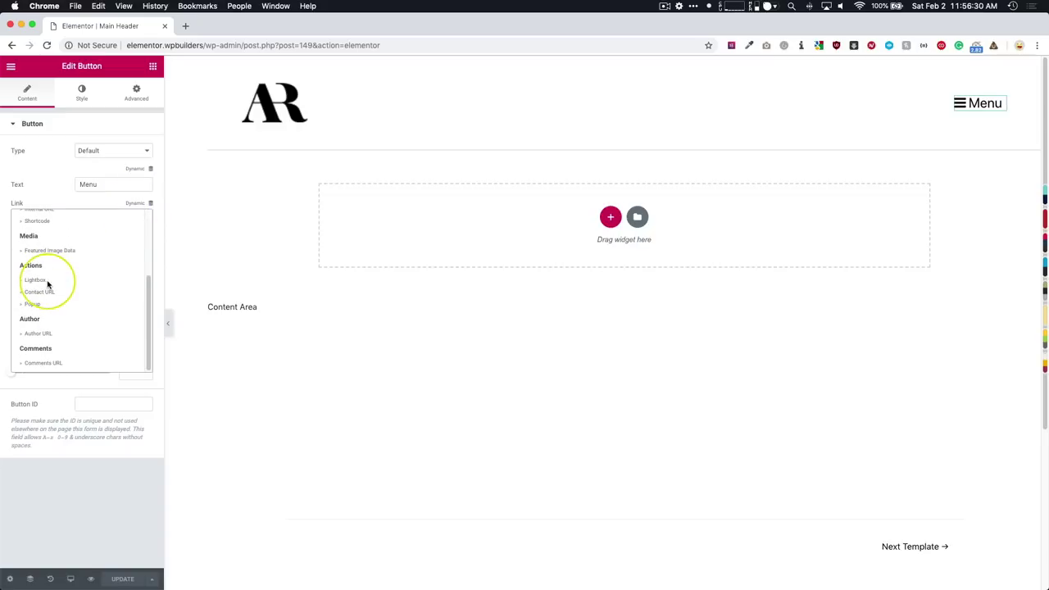
{"action": "left_click", "coordinate": [33, 305]}
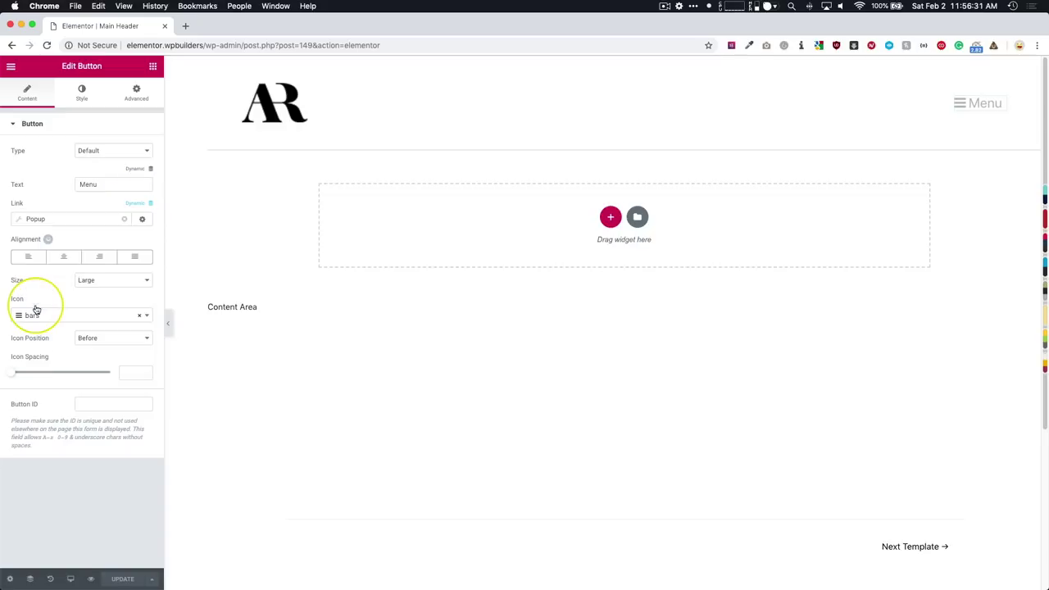
Set the popup link's action to Toggle Popup targeting the Off Canvas popup
{"action": "left_click", "coordinate": [47, 219]}
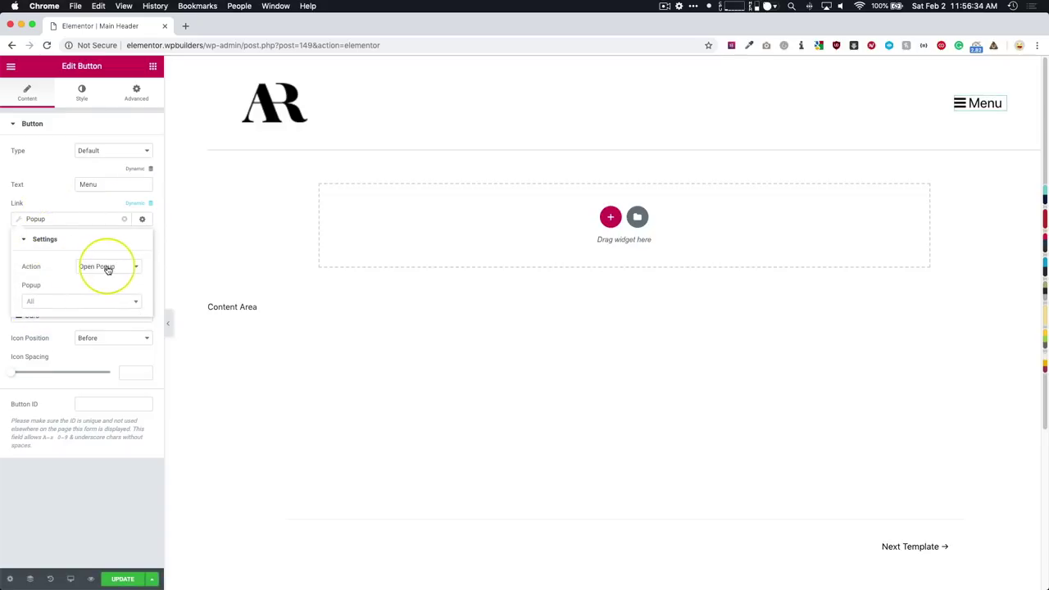
{"action": "left_click", "coordinate": [104, 268]}
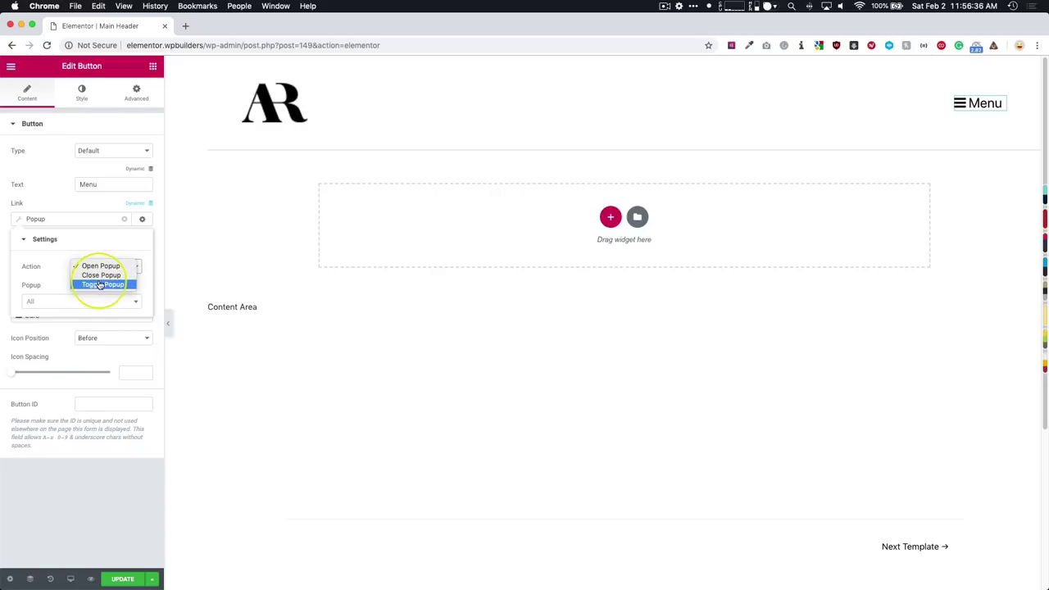
{"action": "left_click", "coordinate": [99, 285]}
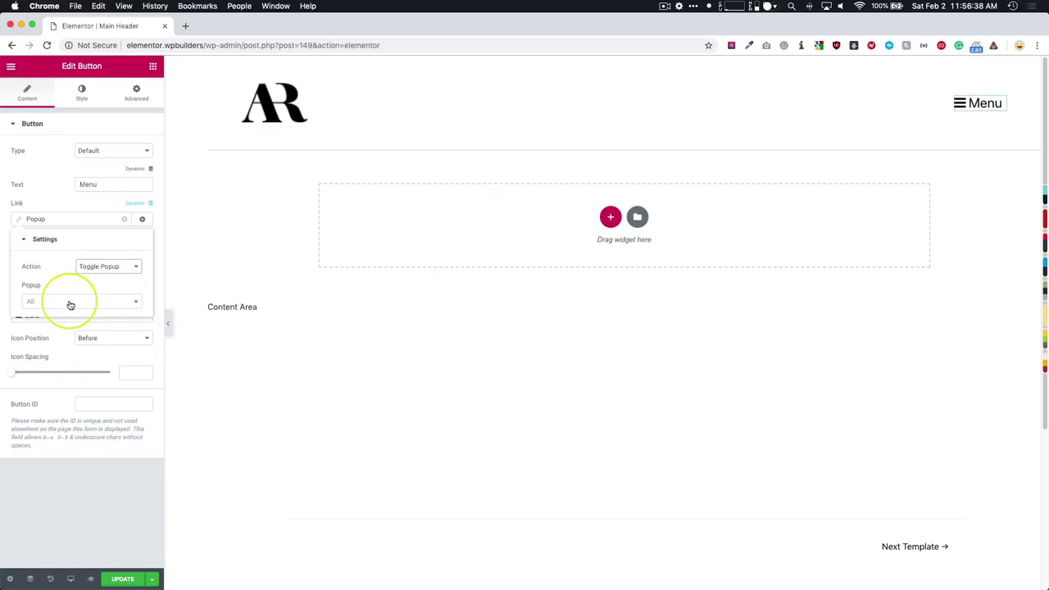
{"action": "left_click", "coordinate": [71, 304]}
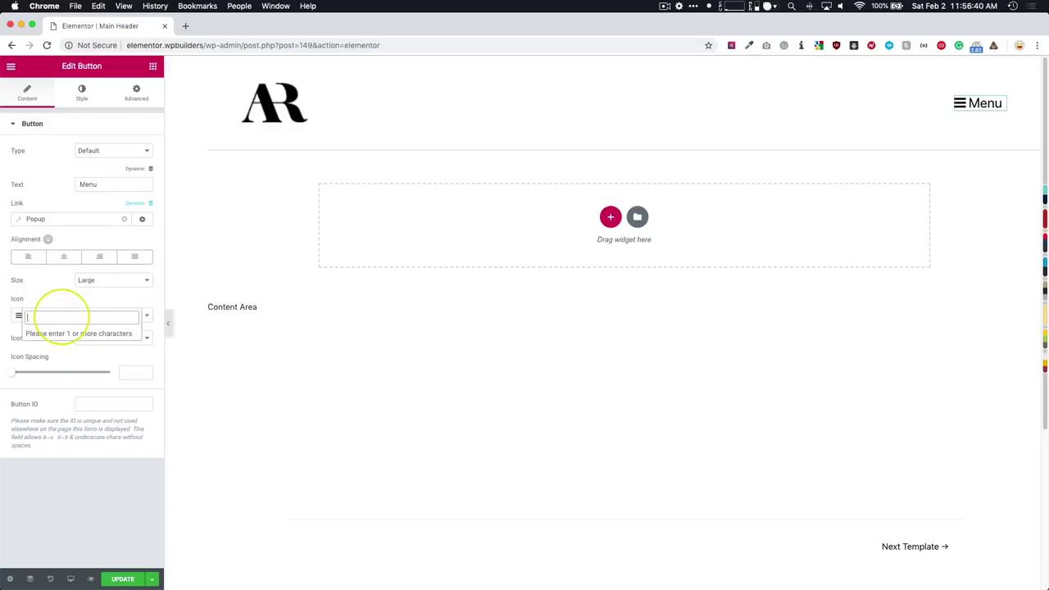
{"action": "type", "text": "off"}
{"action": "left_click", "coordinate": [13, 83]}
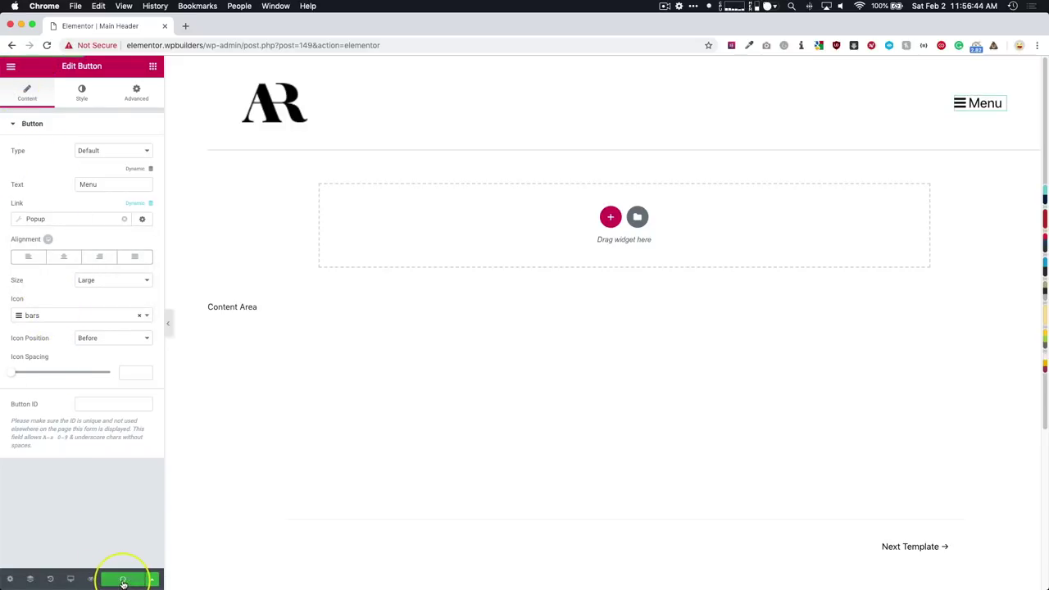
Exit the editor to the dashboard and load the site's front page
{"action": "left_click", "coordinate": [11, 66]}
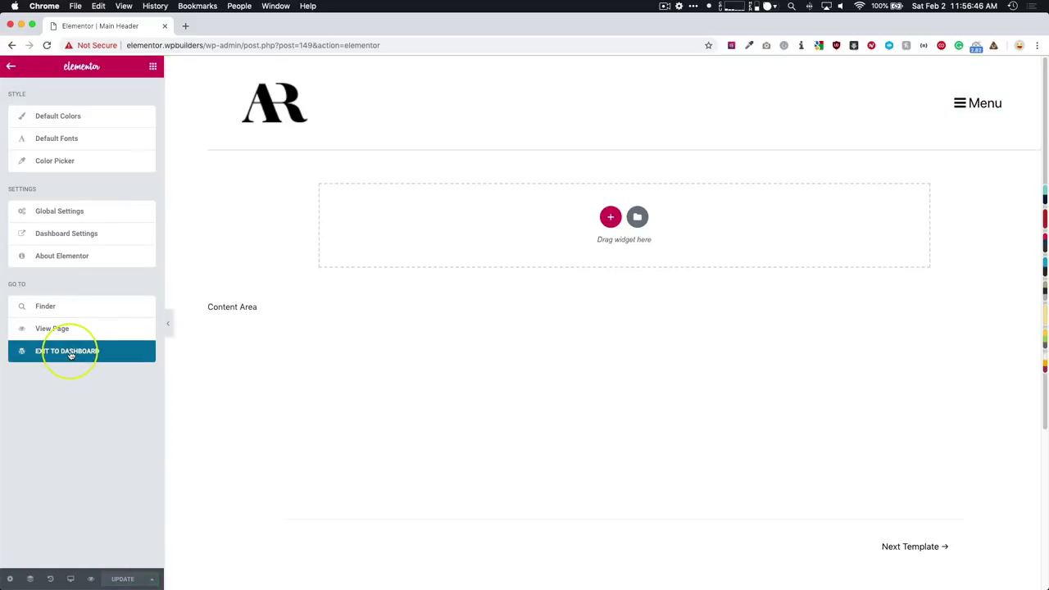
{"action": "left_click", "coordinate": [71, 352]}
{"action": "left_click", "coordinate": [52, 69]}
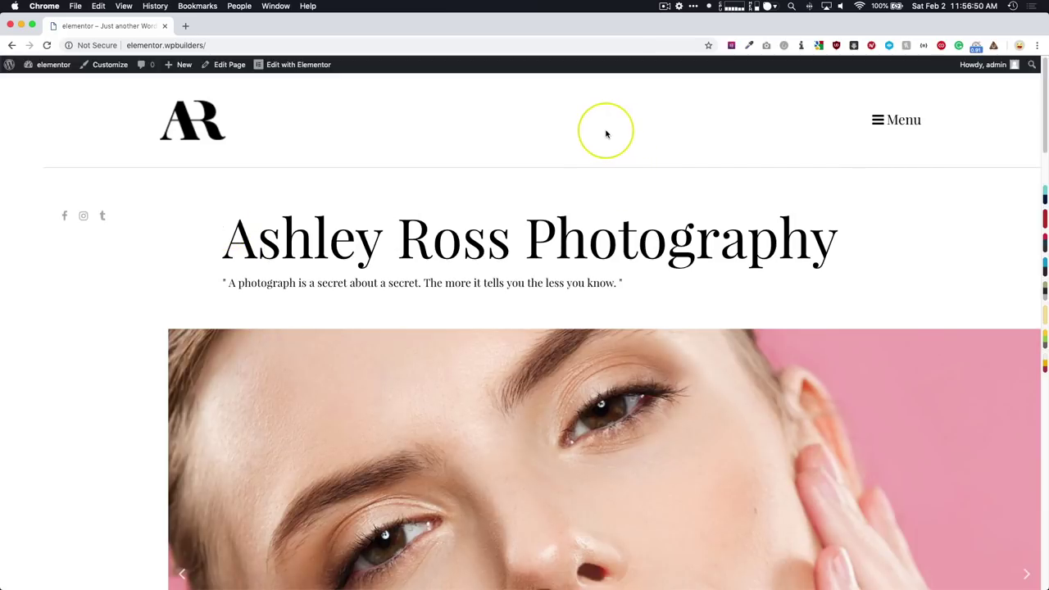
Open and close the off-canvas panel with Menu three times to test it
{"action": "left_click", "coordinate": [897, 119]}
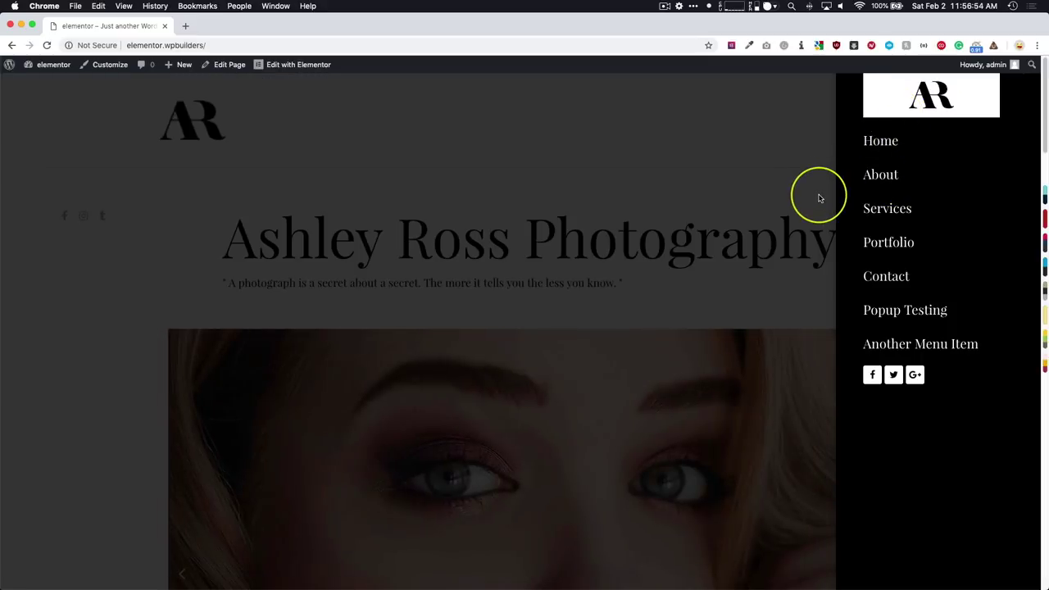
{"action": "left_click", "coordinate": [750, 149]}
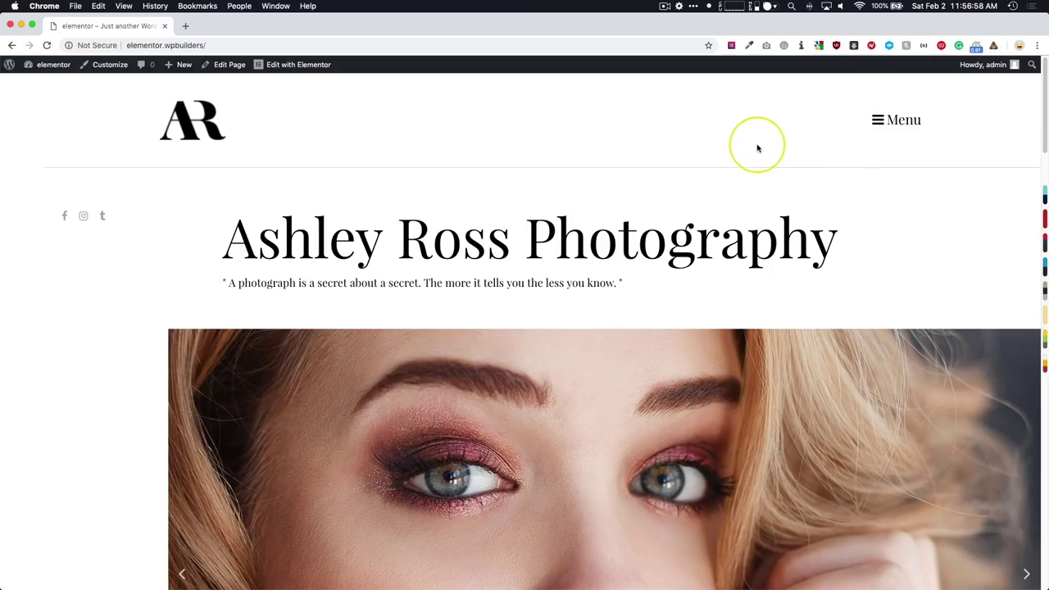
{"action": "left_click", "coordinate": [879, 122]}
{"action": "left_click", "coordinate": [714, 147]}
{"action": "left_click", "coordinate": [877, 120]}
{"action": "left_click", "coordinate": [693, 151]}
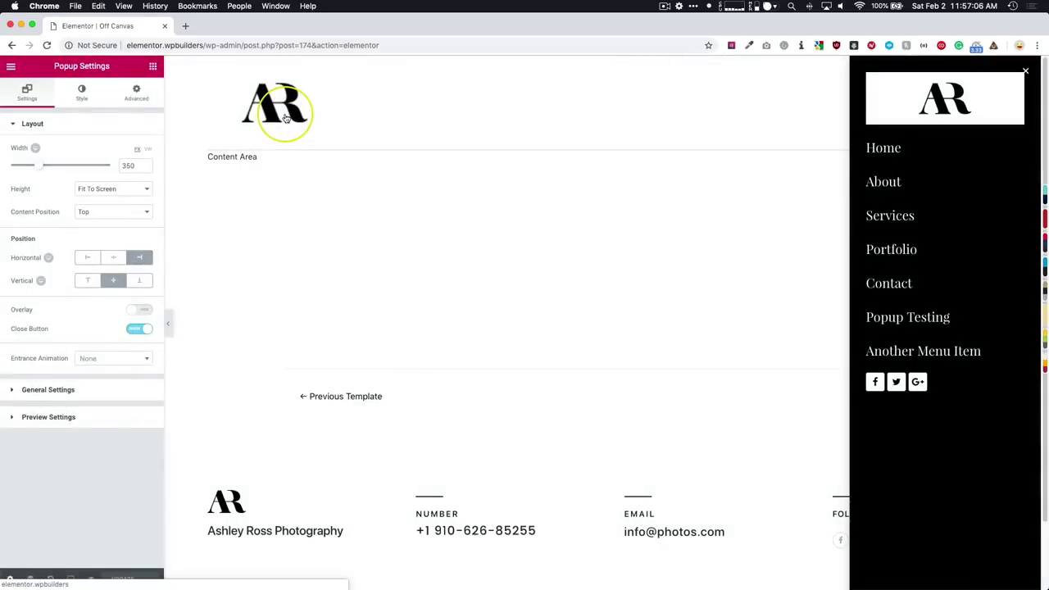
Set the popup's entrance animation to Fade In Right, briefly toggling the overlay
{"action": "left_click", "coordinate": [97, 358]}
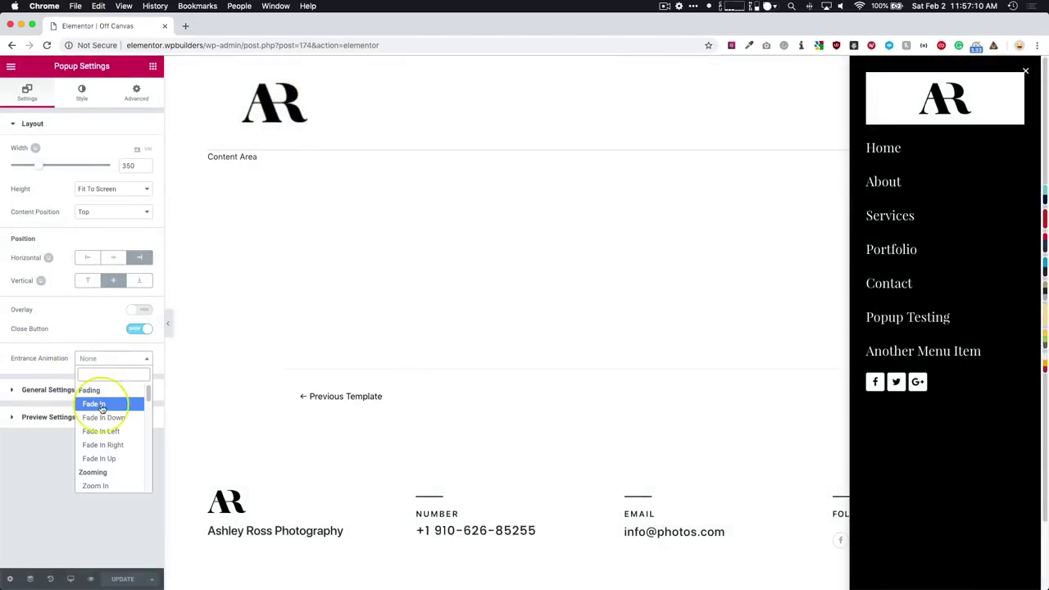
{"action": "left_click", "coordinate": [99, 431]}
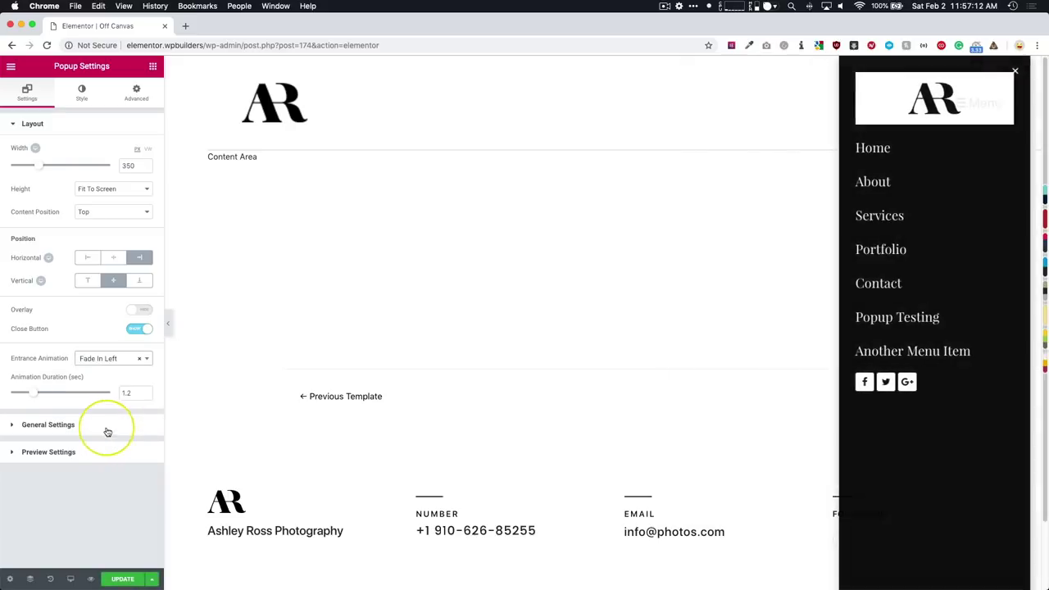
{"action": "left_click", "coordinate": [98, 359]}
{"action": "left_click", "coordinate": [97, 442]}
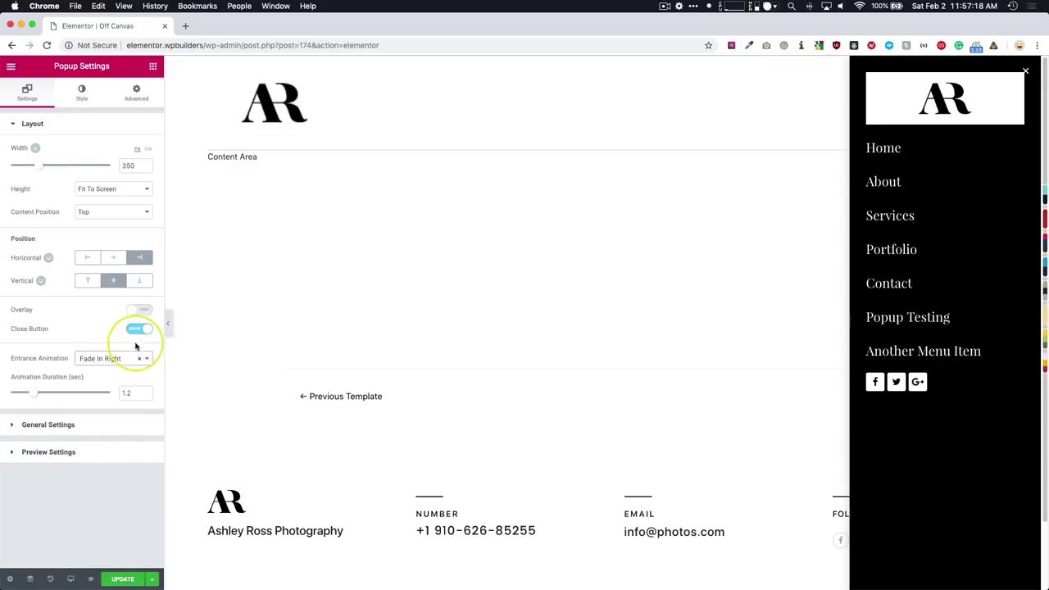
{"action": "left_click", "coordinate": [139, 309]}
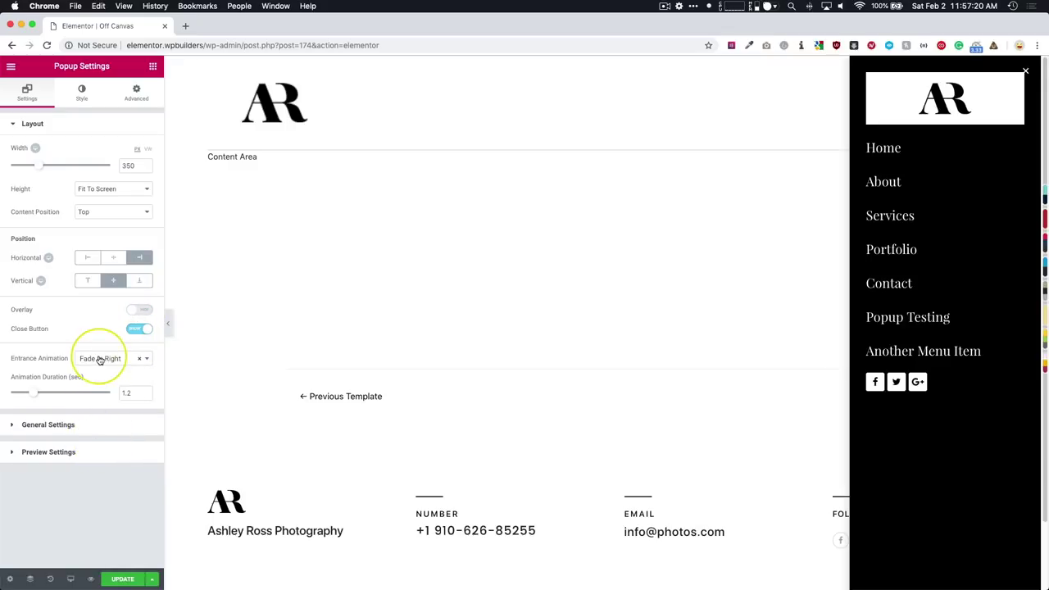
Keep Fade In Right as the entrance animation and save the popup with Update
{"action": "left_click", "coordinate": [98, 358]}
{"action": "left_click", "coordinate": [96, 443]}
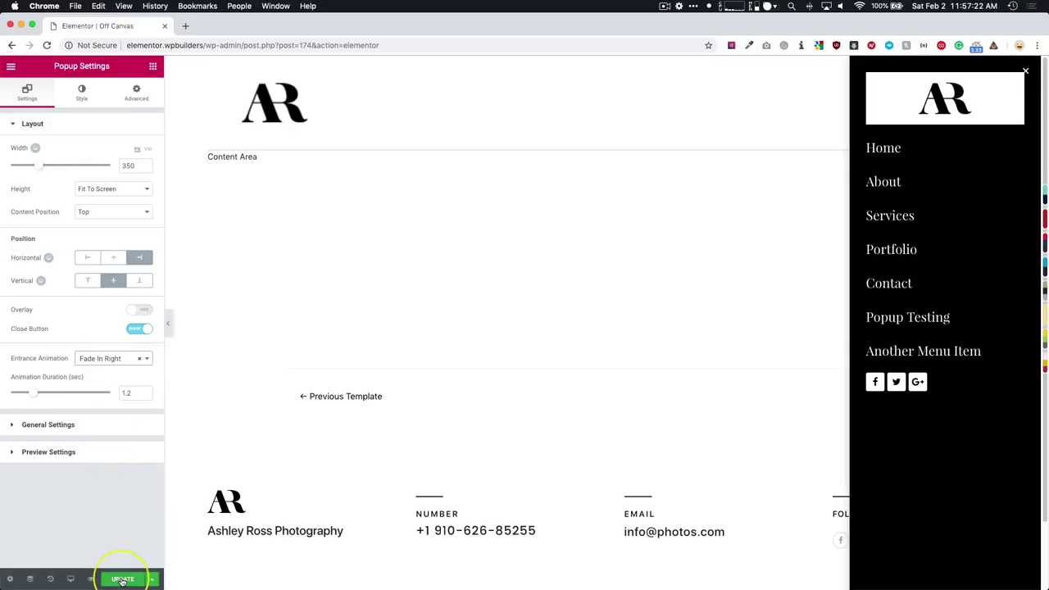
{"action": "left_click", "coordinate": [121, 580]}
{"action": "left_click", "coordinate": [762, 542]}
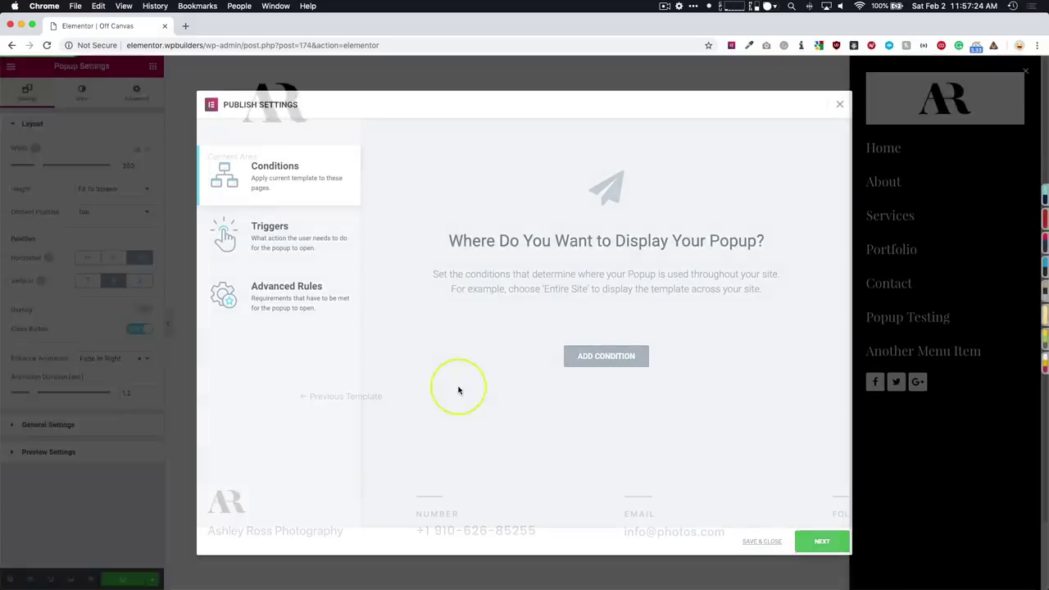
View the live home page and test Menu opening and closing the animated off-canvas panel
{"action": "left_click", "coordinate": [11, 66]}
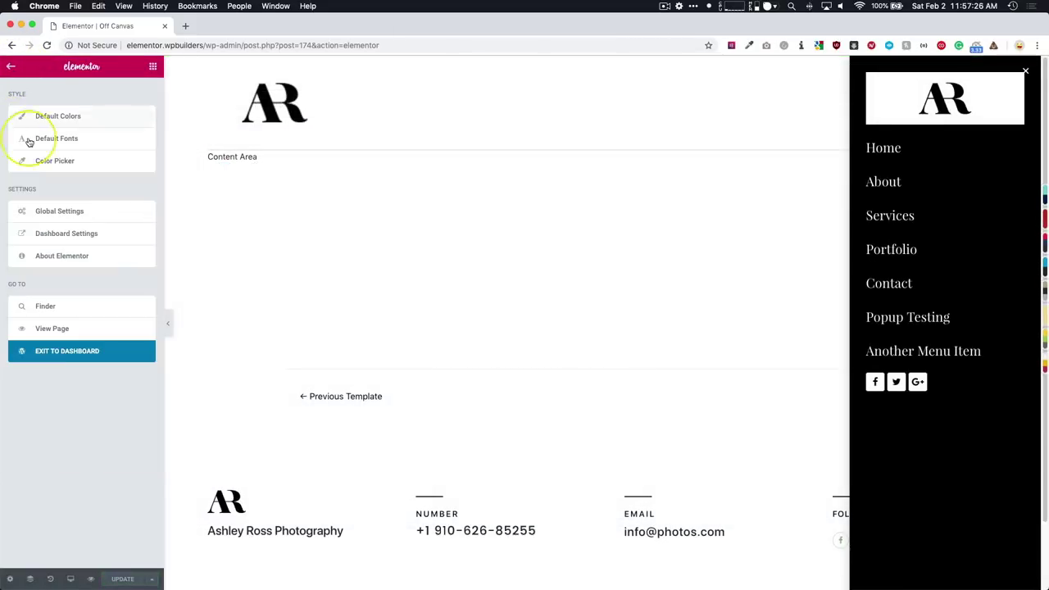
{"action": "left_click", "coordinate": [62, 331]}
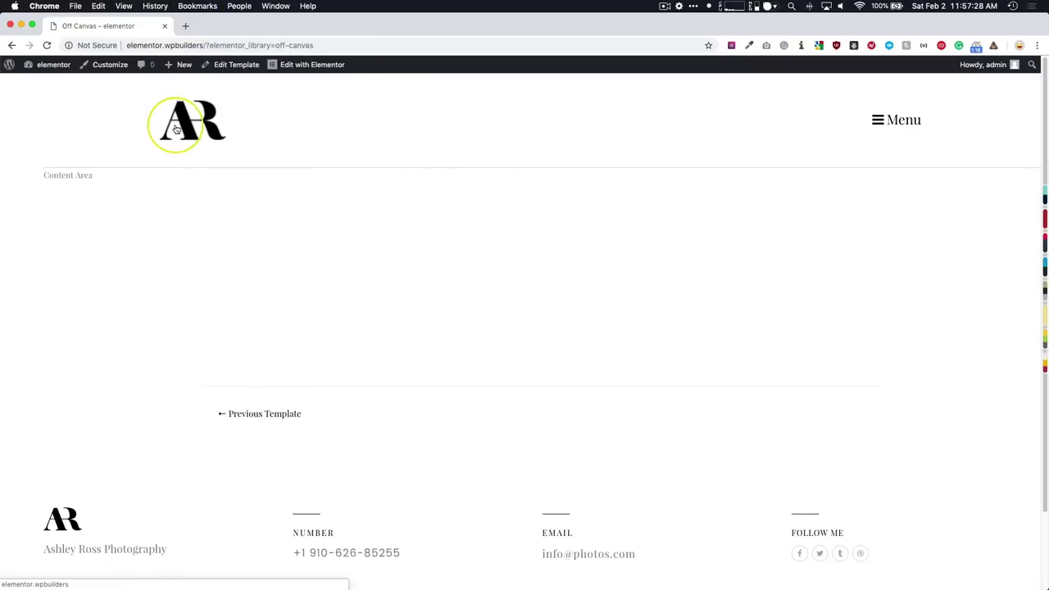
{"action": "left_click", "coordinate": [177, 129]}
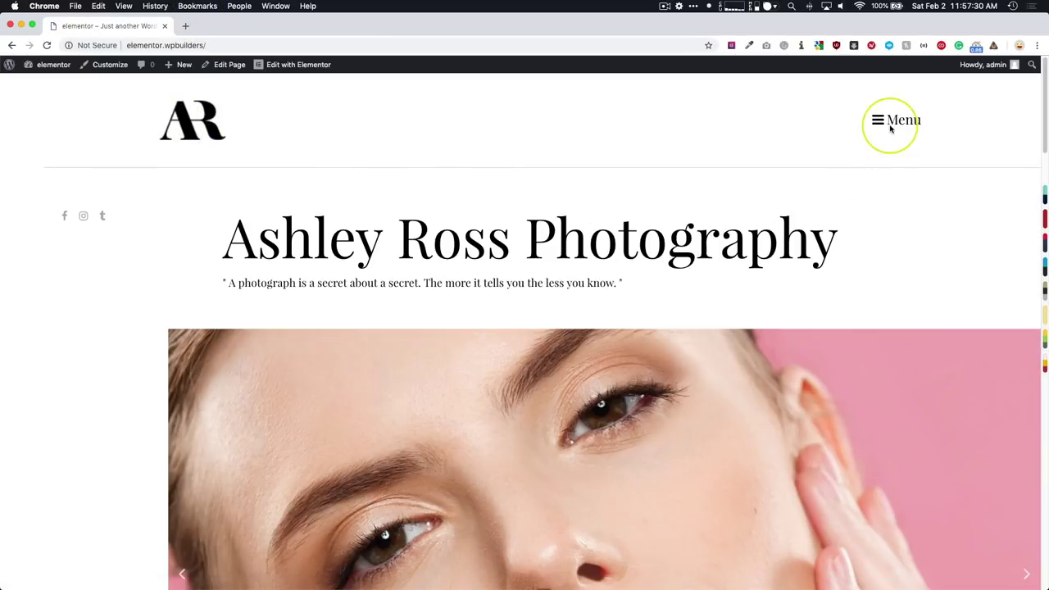
{"action": "left_click", "coordinate": [890, 123]}
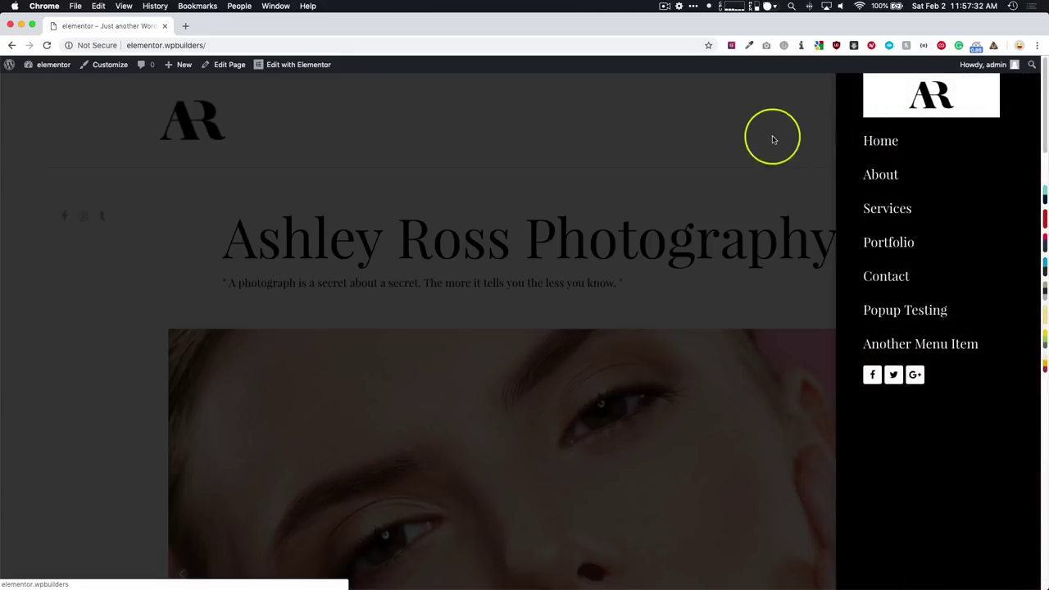
{"action": "left_click", "coordinate": [738, 149]}
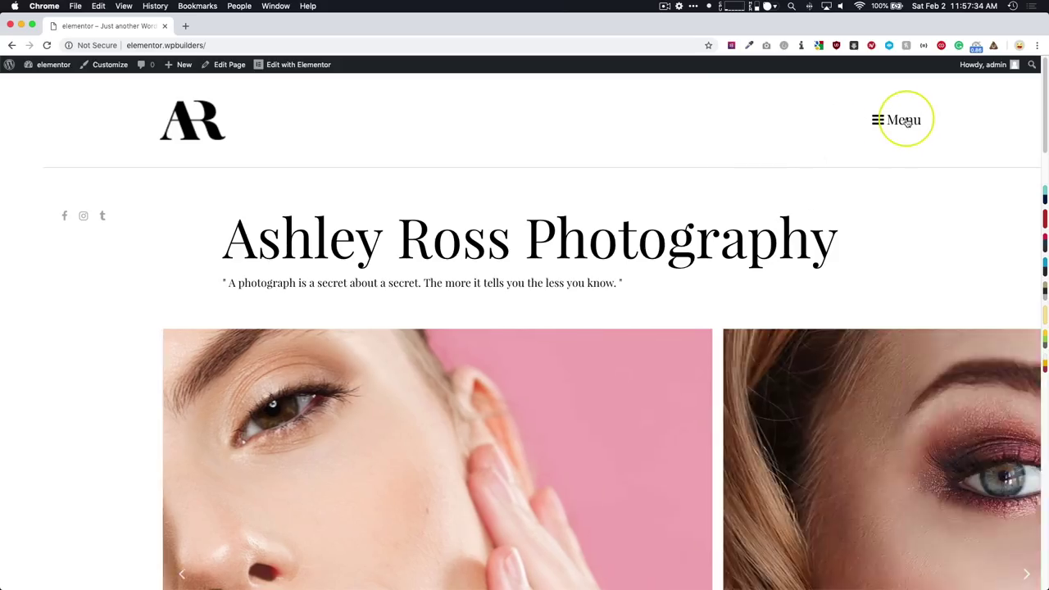
{"action": "left_click", "coordinate": [901, 119]}
{"action": "left_click", "coordinate": [720, 149]}
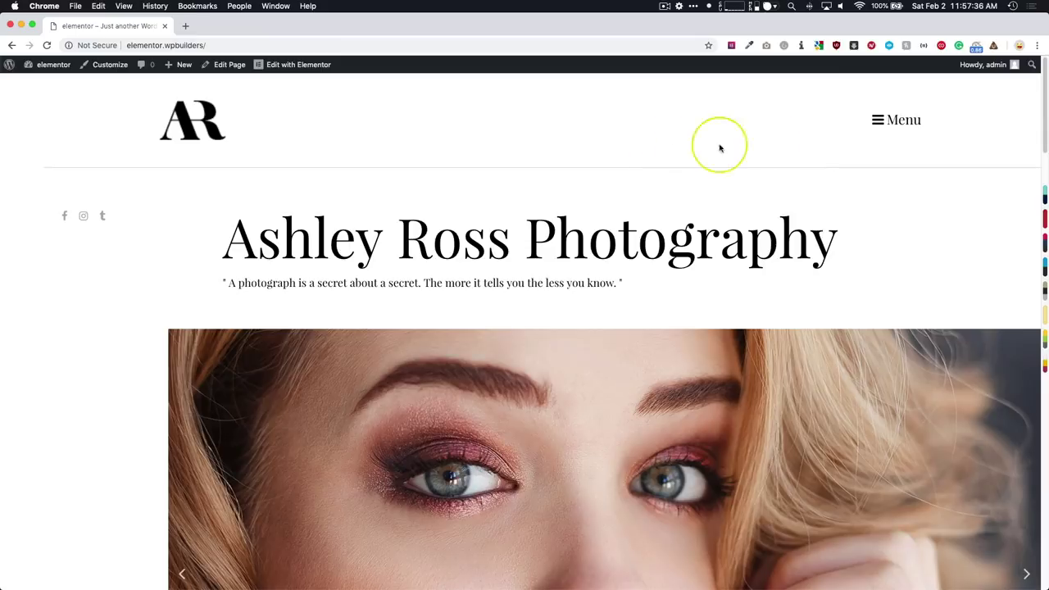
{"action": "left_click", "coordinate": [876, 123]}
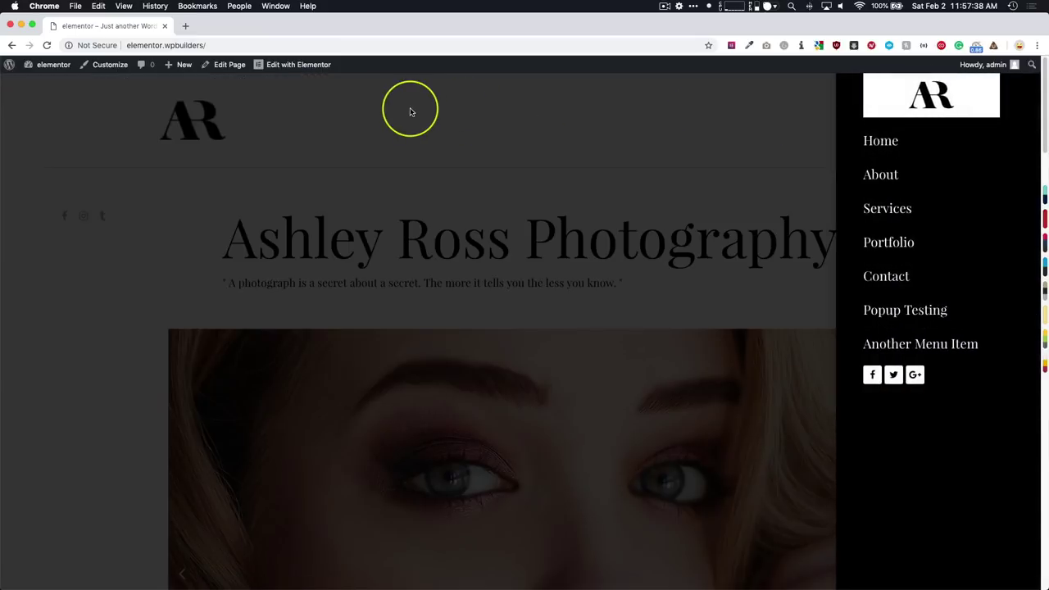
{"action": "left_click", "coordinate": [412, 107]}
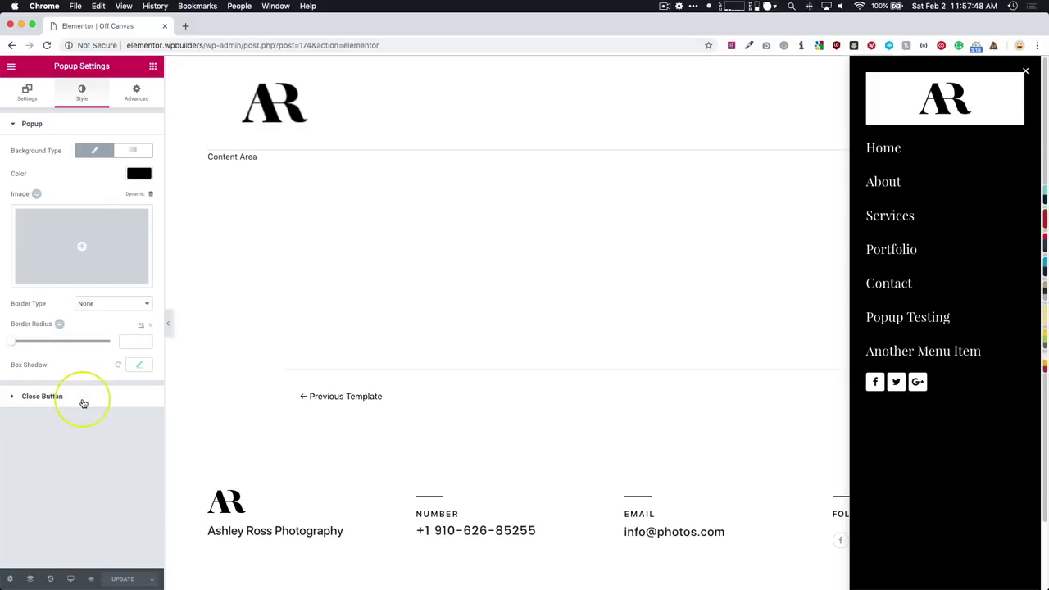
Turn on the popup overlay and make its colour fully transparent
{"action": "left_click", "coordinate": [27, 92]}
{"action": "left_click", "coordinate": [139, 311]}
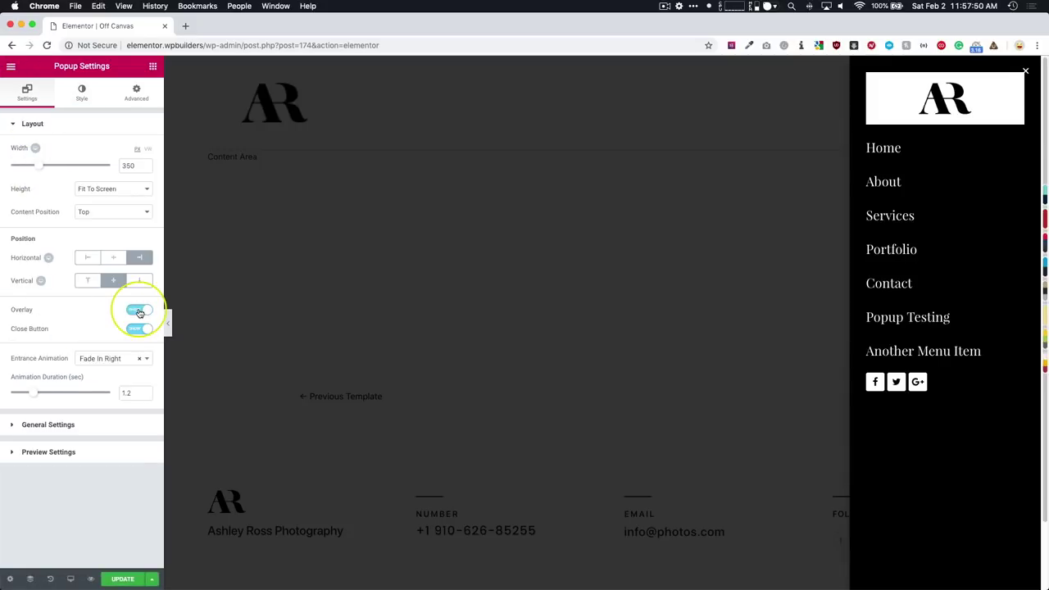
{"action": "left_click", "coordinate": [78, 96]}
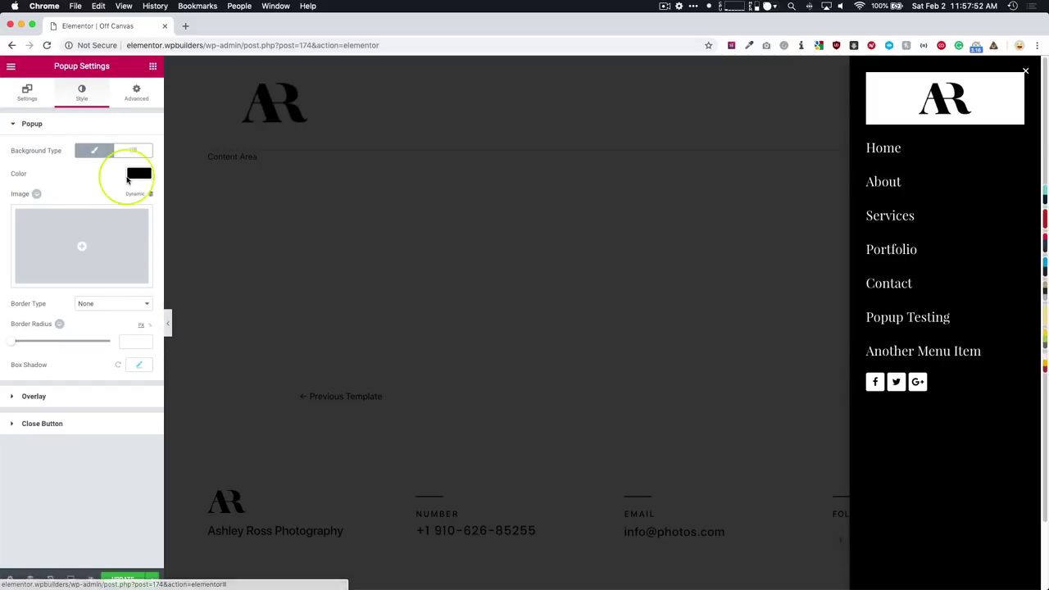
{"action": "left_click", "coordinate": [87, 399]}
{"action": "left_click", "coordinate": [135, 203]}
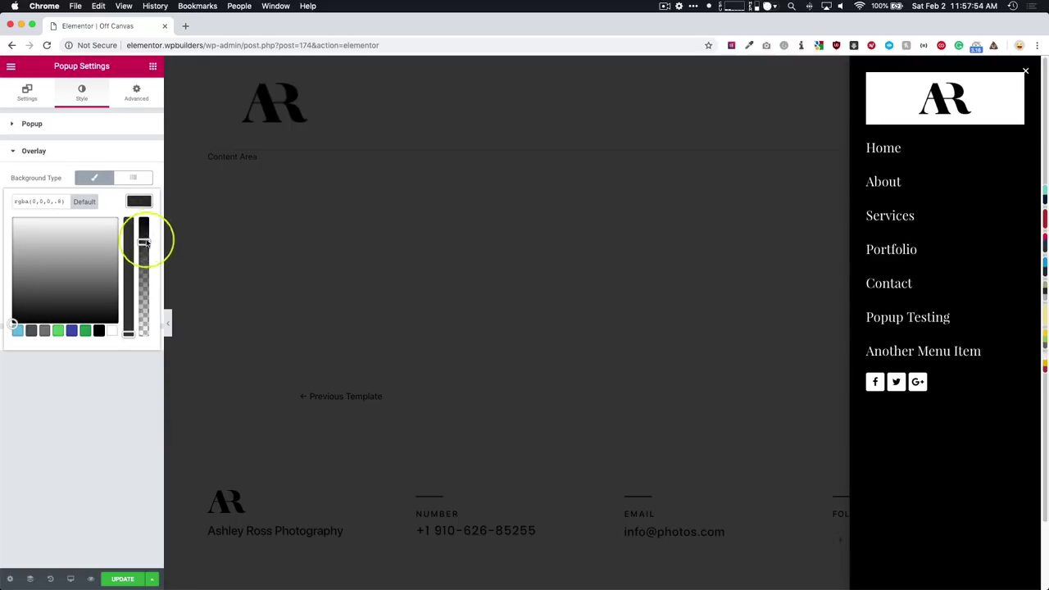
{"action": "left_click_drag", "start_coordinate": [145, 234], "coordinate": [145, 360]}
{"action": "left_click", "coordinate": [143, 403]}
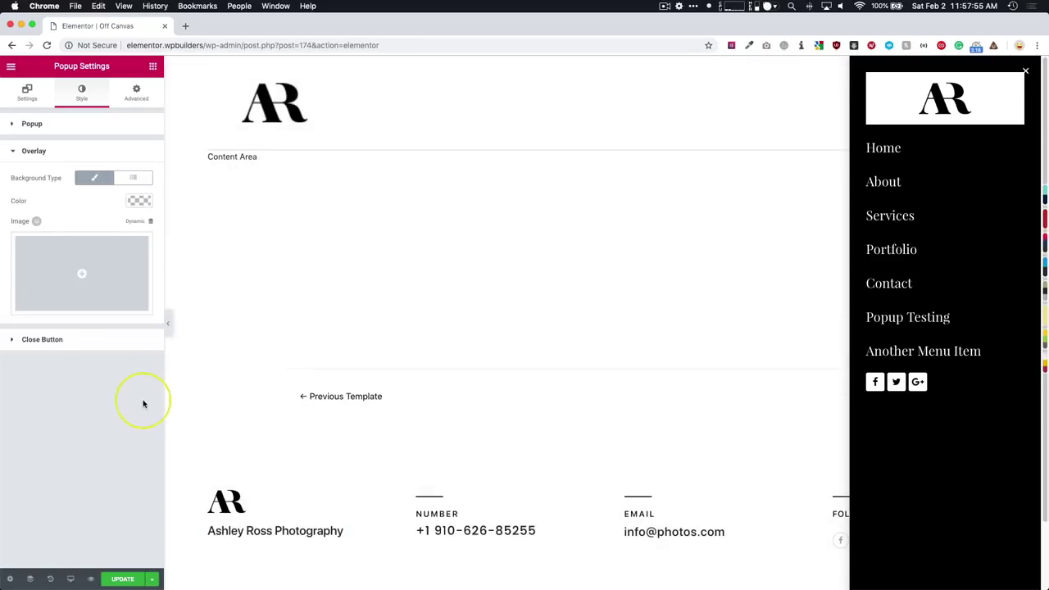
Save the popup's overlay change with Update and Save & Close
{"action": "left_click", "coordinate": [122, 579]}
{"action": "left_click", "coordinate": [761, 542]}
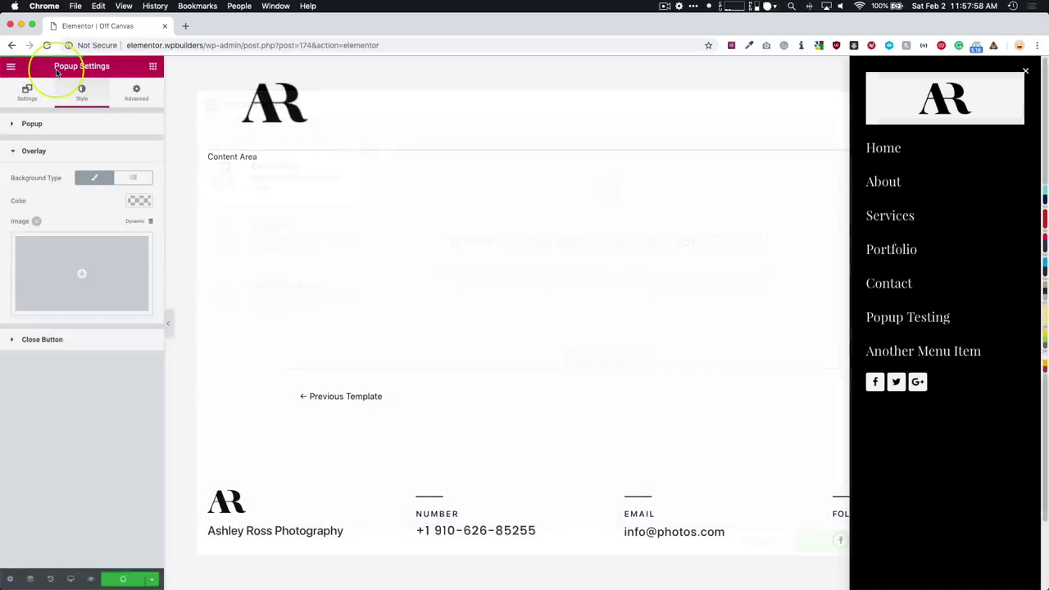
{"action": "left_click", "coordinate": [10, 65]}
Visit the live front page and open and close the header Menu's black side panel
{"action": "left_click", "coordinate": [62, 348]}
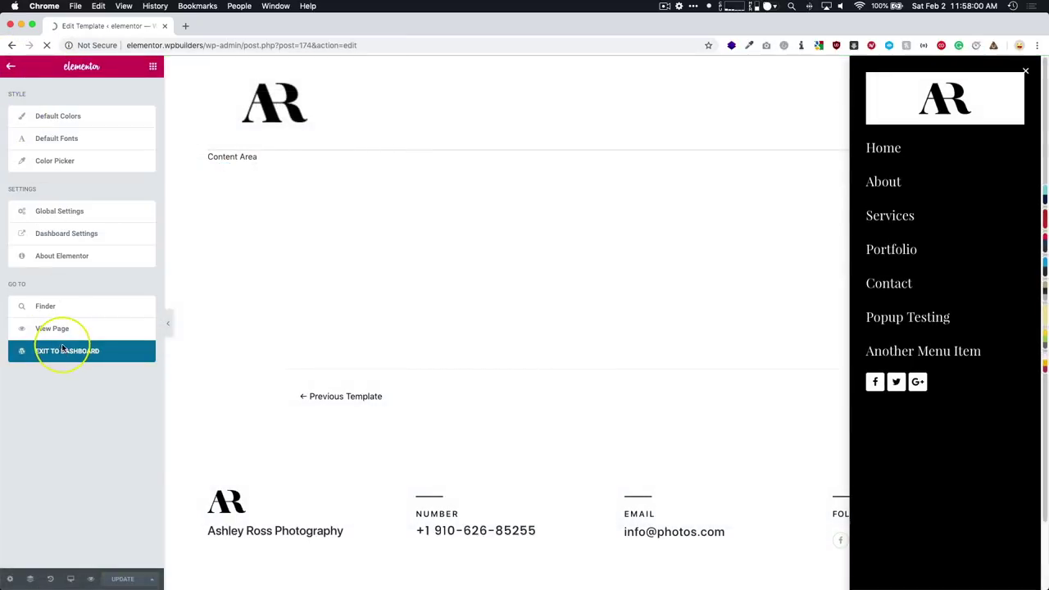
{"action": "left_click", "coordinate": [62, 64]}
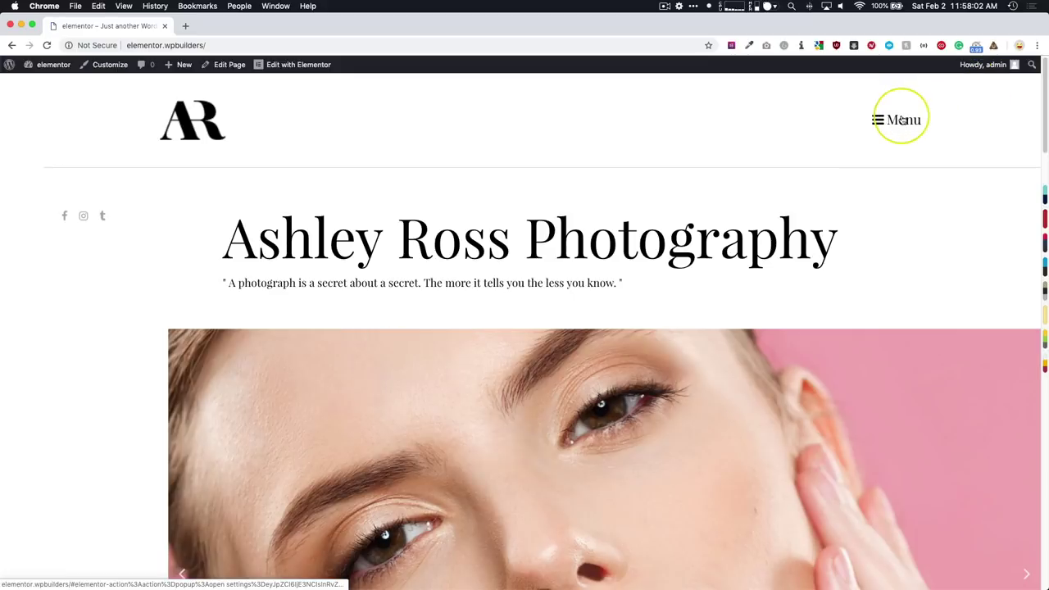
{"action": "left_click", "coordinate": [899, 121]}
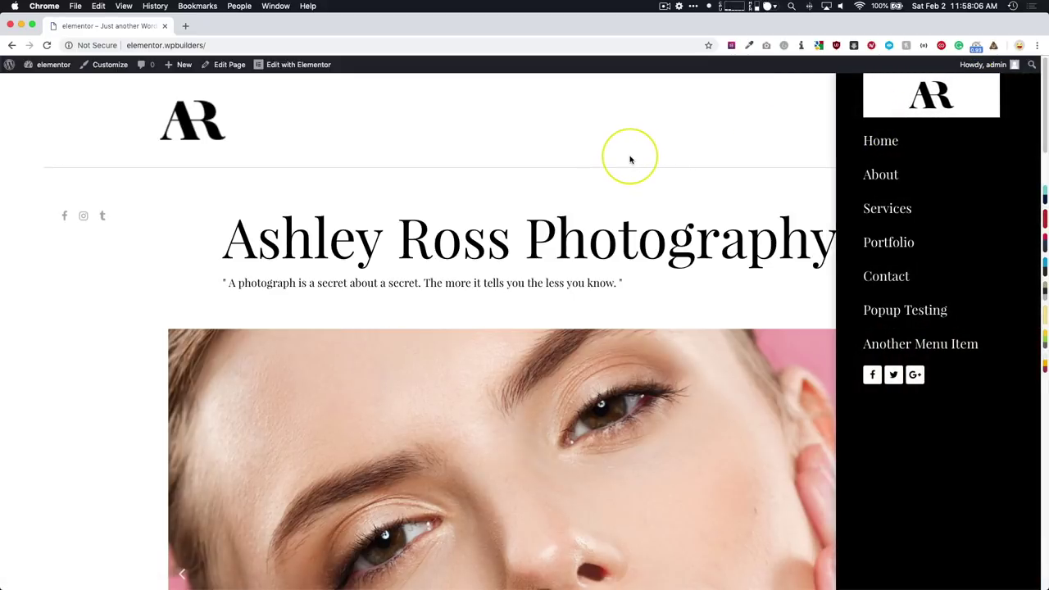
{"action": "left_click", "coordinate": [630, 159]}
Copy the site address and load it in a new private window
{"action": "left_click", "coordinate": [257, 45]}
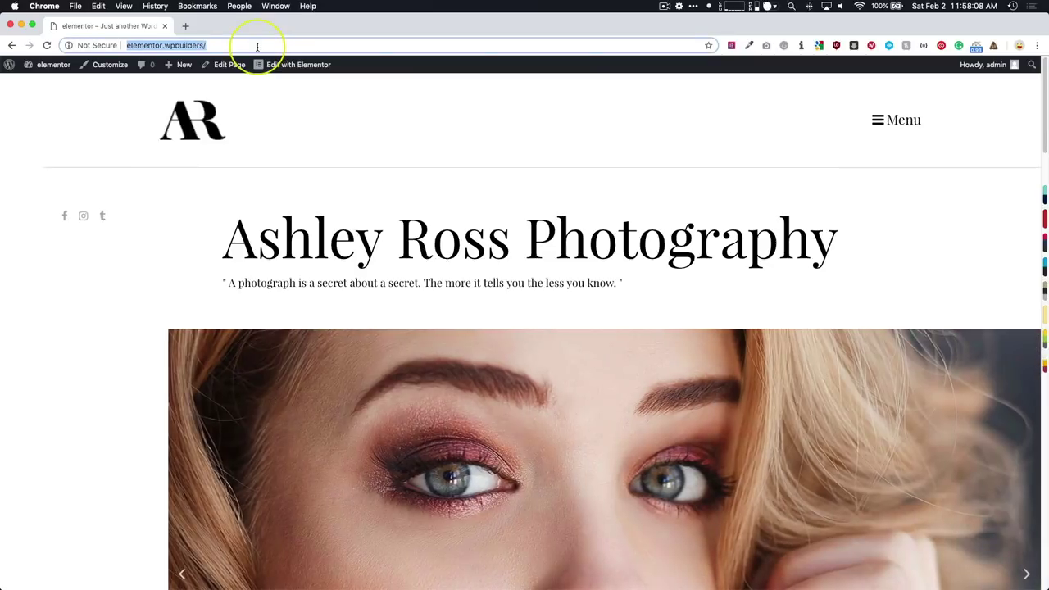
{"action": "key", "text": "super+c"}
{"action": "key", "text": "super+shift+n"}
{"action": "key", "text": "super+v"}
{"action": "key", "text": "Return"}
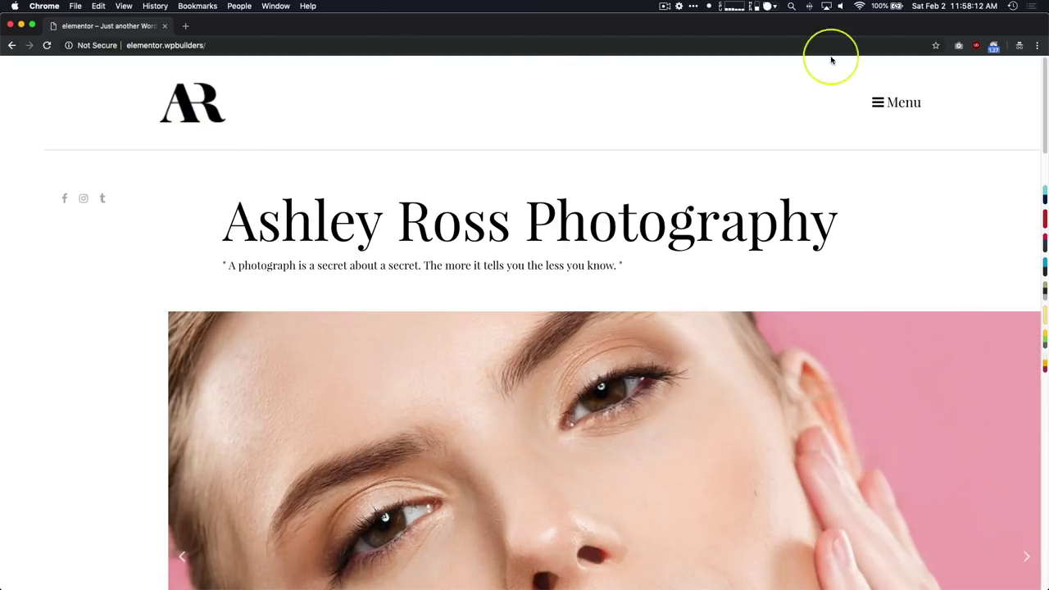
In the private window, open and close the Menu panel twice, then set the window aside
{"action": "left_click", "coordinate": [895, 104]}
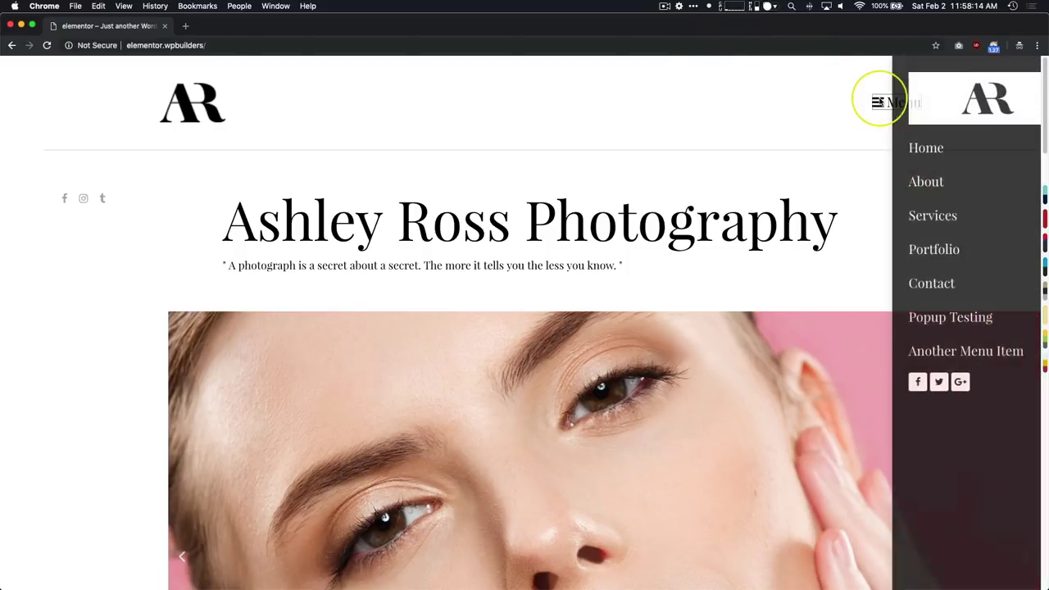
{"action": "left_click", "coordinate": [697, 124]}
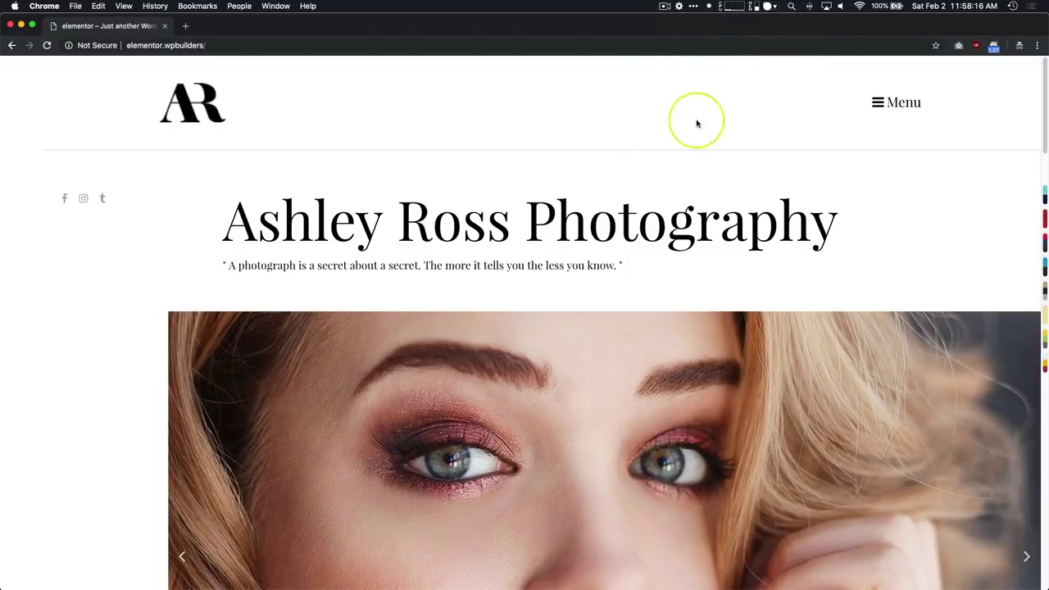
{"action": "left_click", "coordinate": [883, 107]}
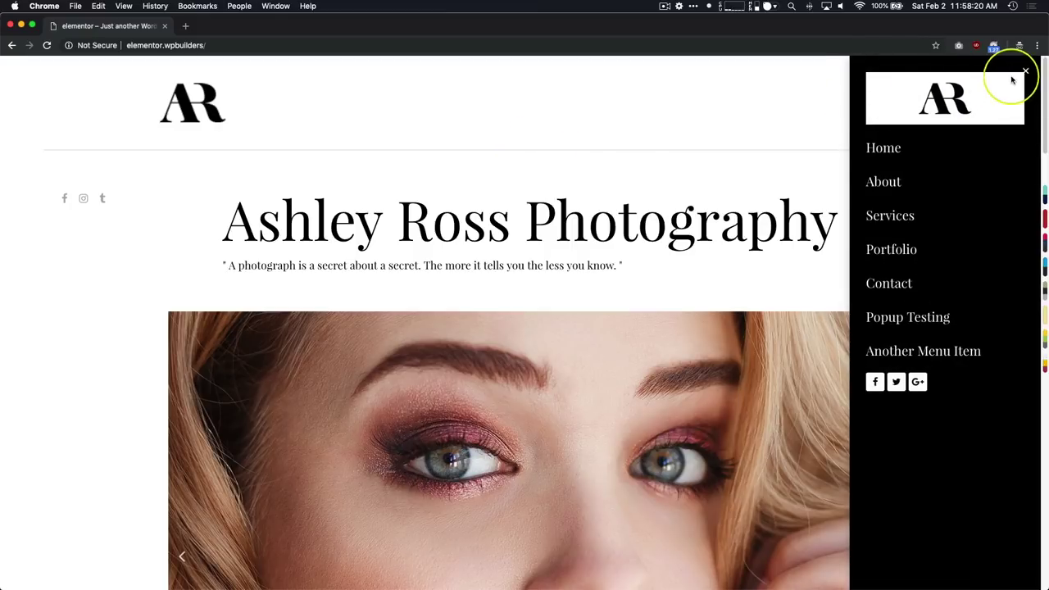
{"action": "left_click", "coordinate": [590, 107]}
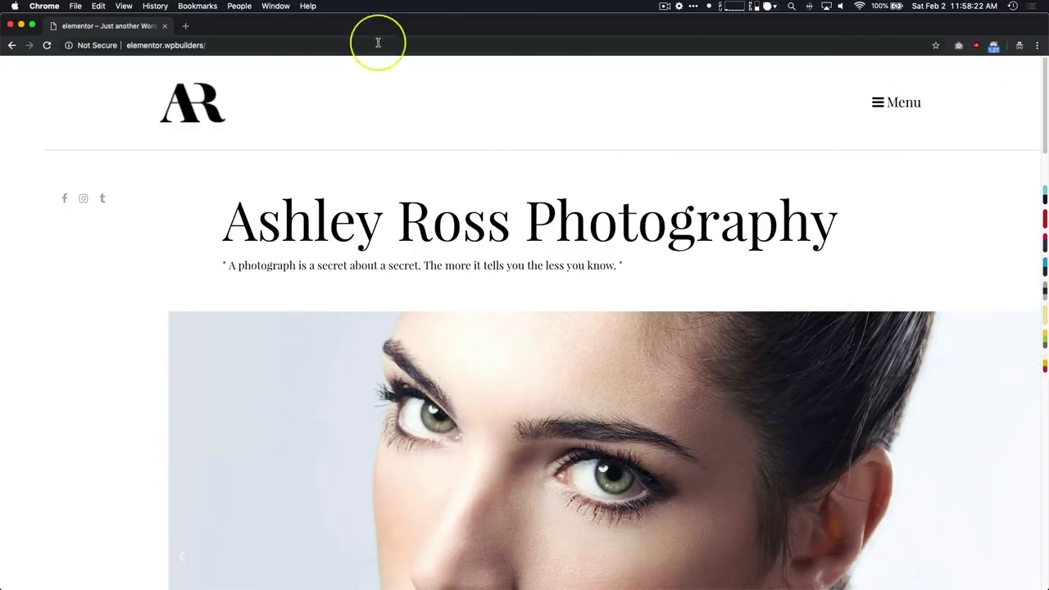
{"action": "left_click", "coordinate": [21, 25]}
{"action": "mouse_move", "coordinate": [292, 64]}
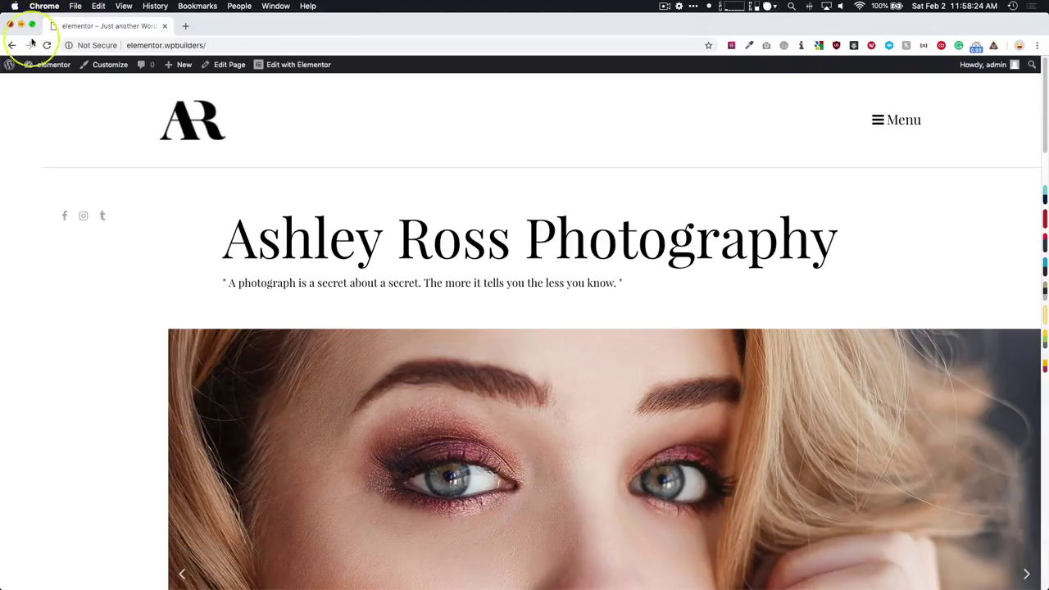
Set the Off Canvas popup's Animation Duration to 0.5 seconds and save with Update
{"action": "left_click", "coordinate": [283, 113]}
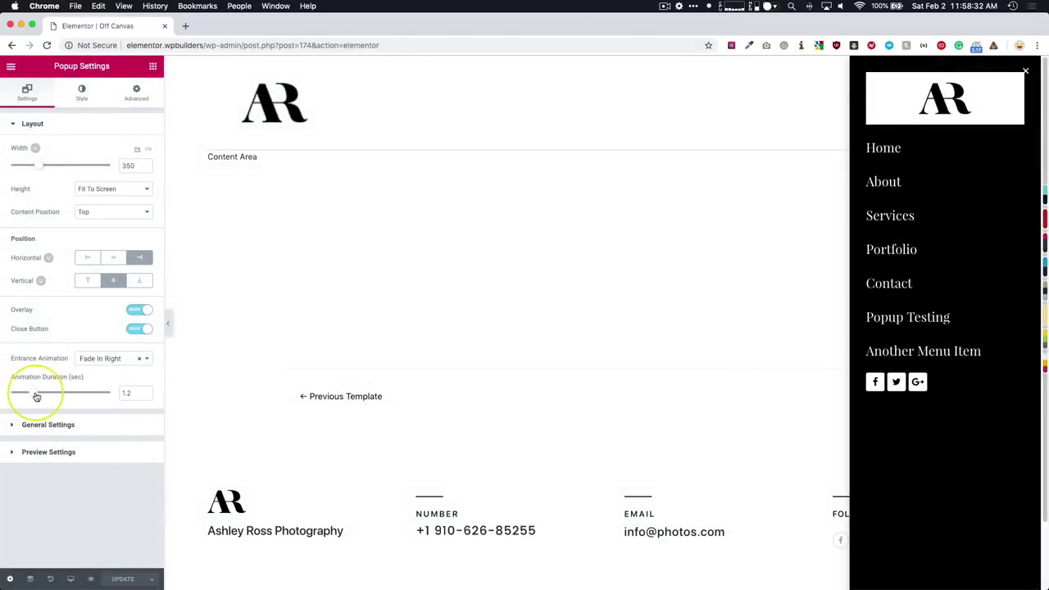
{"action": "left_click_drag", "start_coordinate": [30, 396], "coordinate": [23, 394]}
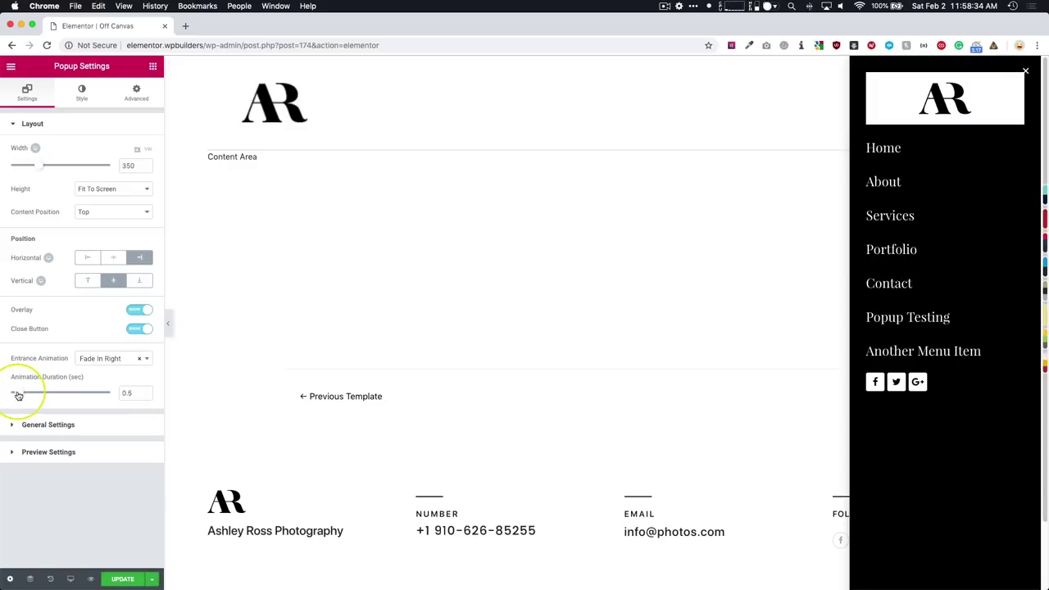
{"action": "left_click", "coordinate": [123, 579]}
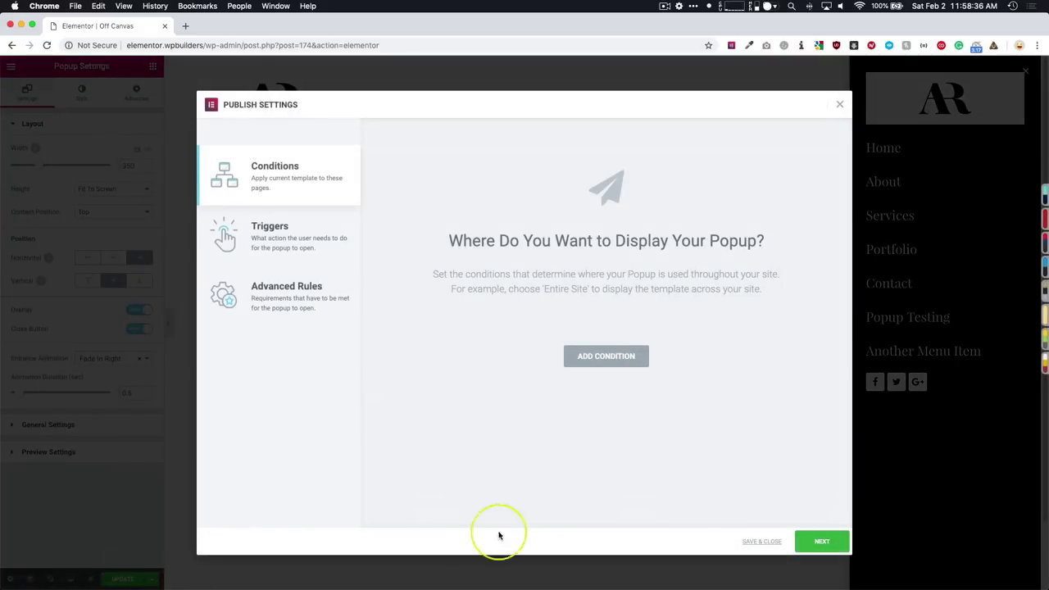
{"action": "left_click", "coordinate": [753, 543]}
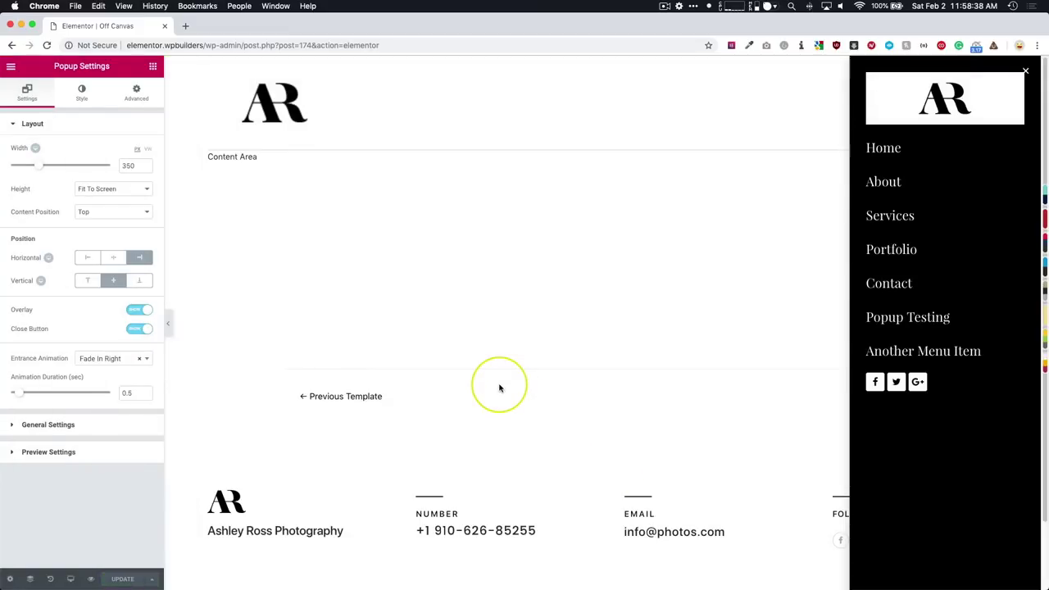
{"action": "key", "text": "super+shift+n"}
{"action": "type", "text": "elementor.wpbuilders/"}
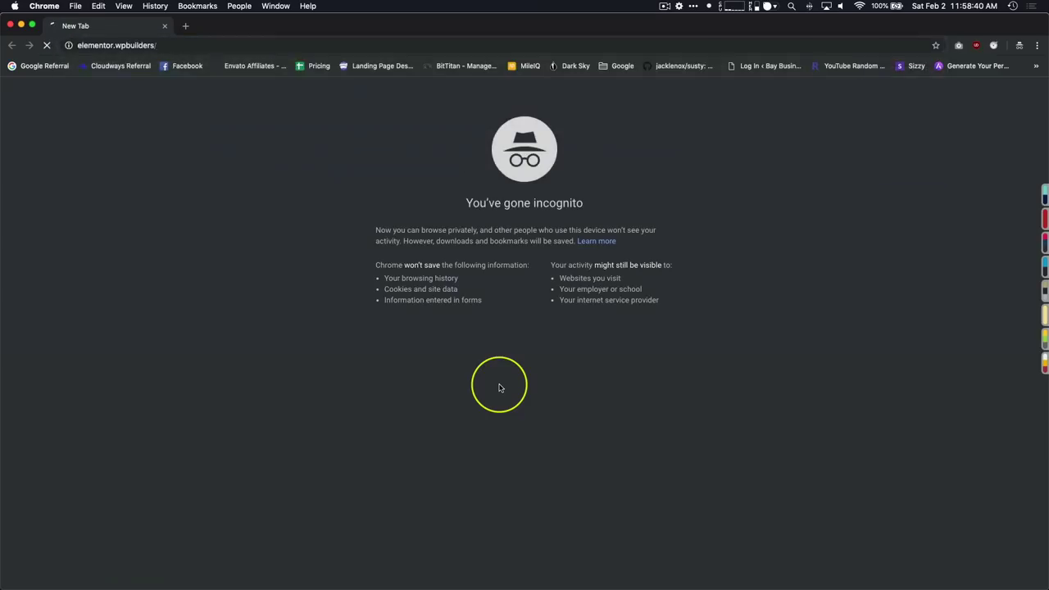
{"action": "key", "text": "Return"}
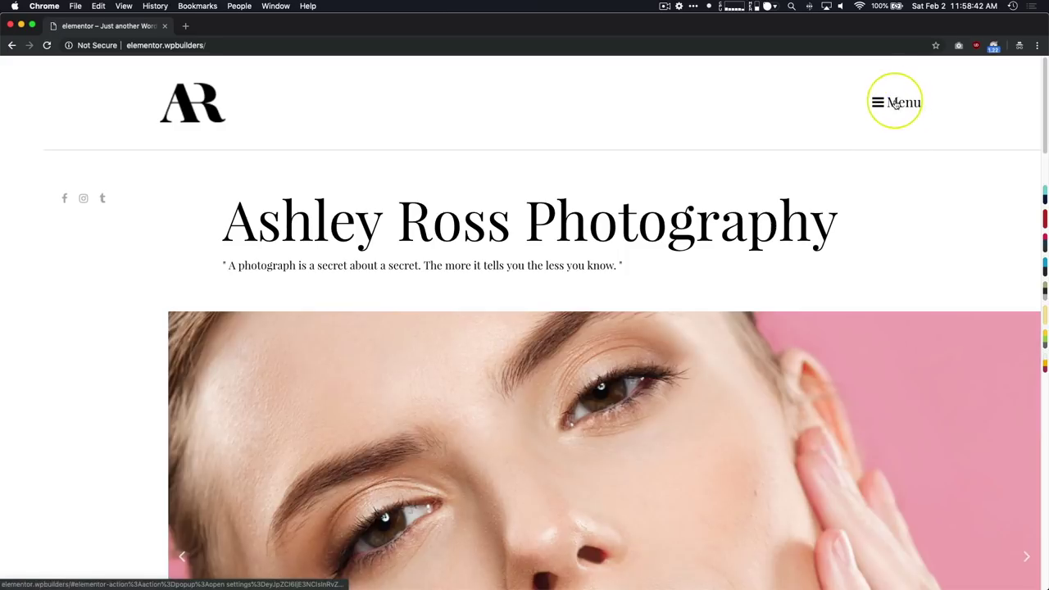
{"action": "left_click", "coordinate": [895, 103]}
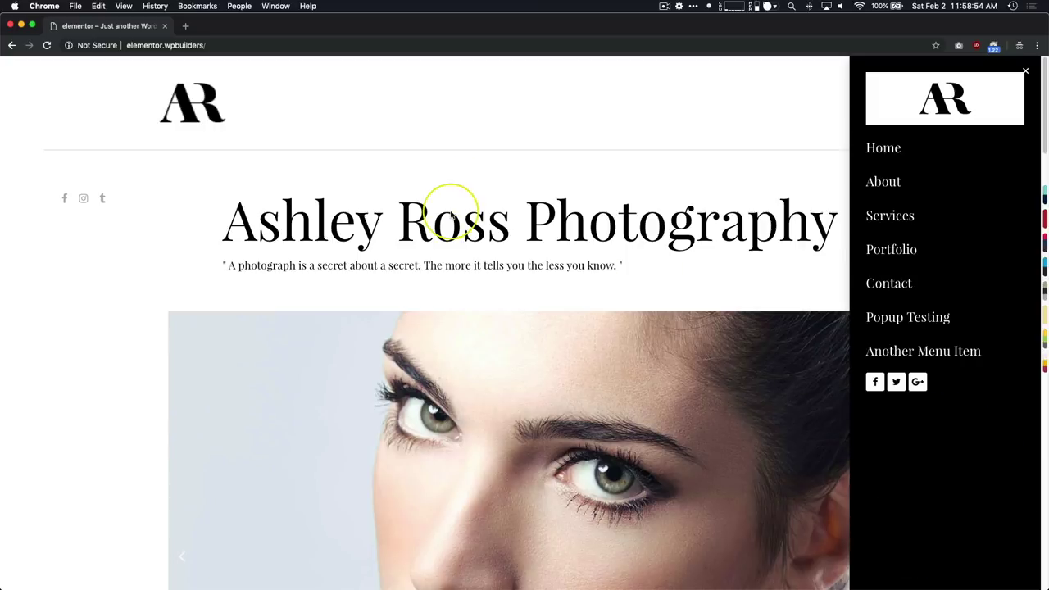
{"action": "left_click", "coordinate": [399, 114]}
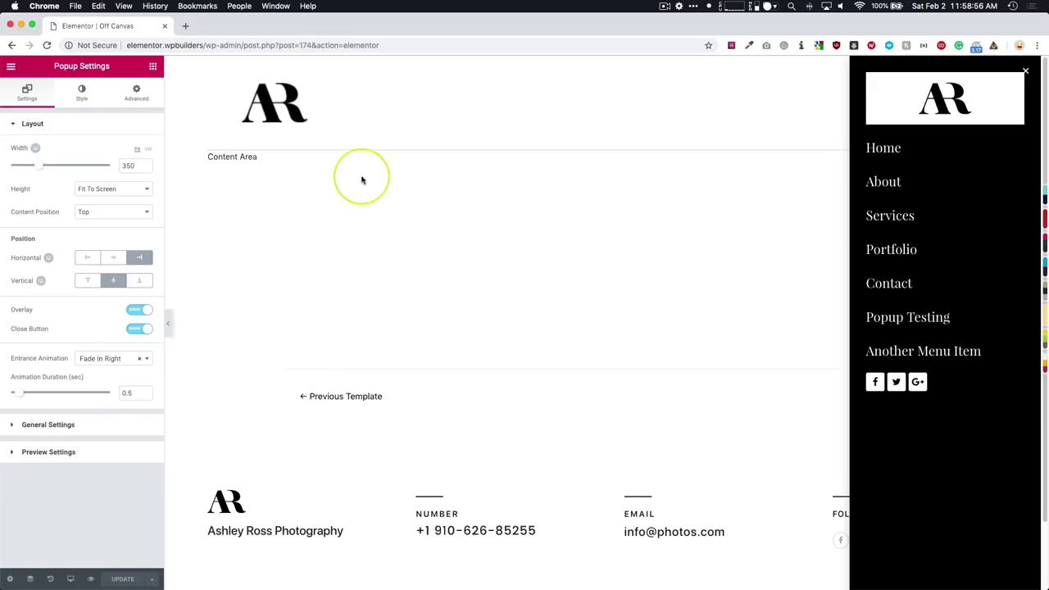
Add a Google Maps widget below the social icons and set its Zoom to 16
{"action": "left_click", "coordinate": [147, 72]}
{"action": "type", "text": "map"}
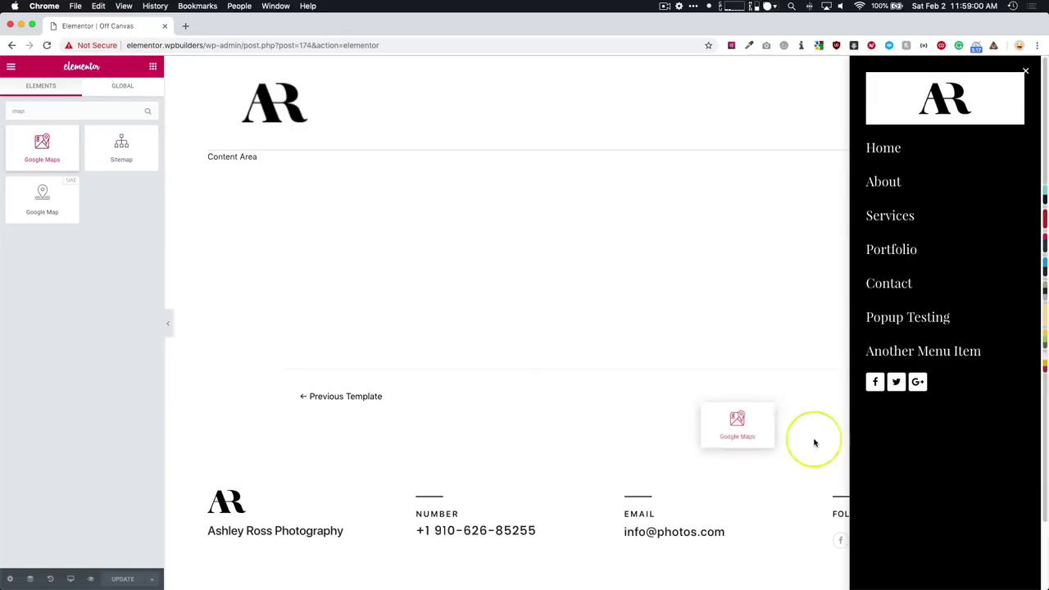
{"action": "left_click_drag", "start_coordinate": [52, 153], "coordinate": [928, 392]}
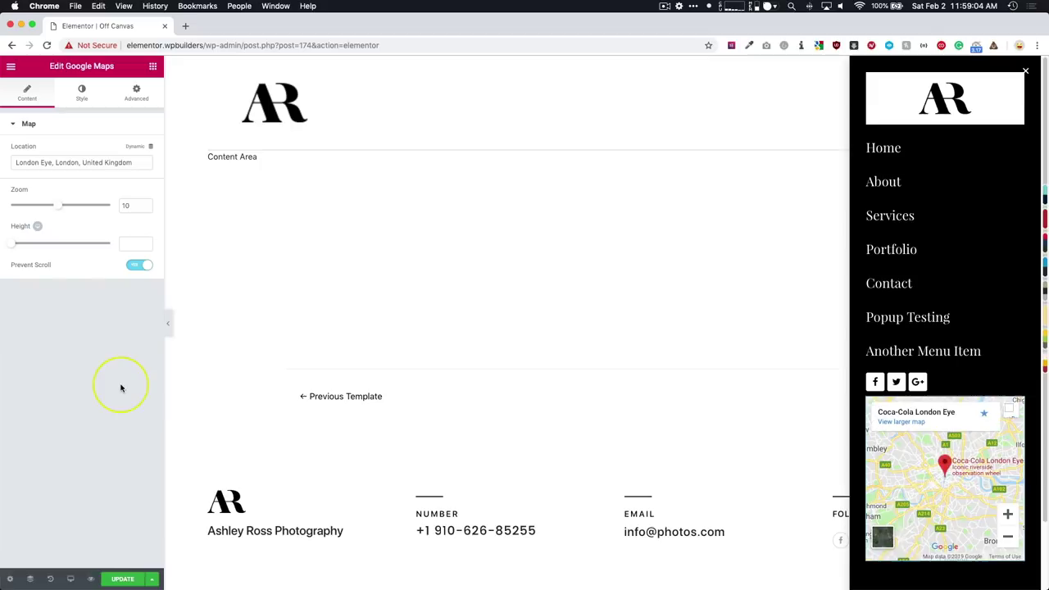
{"action": "left_click_drag", "start_coordinate": [55, 215], "coordinate": [85, 210]}
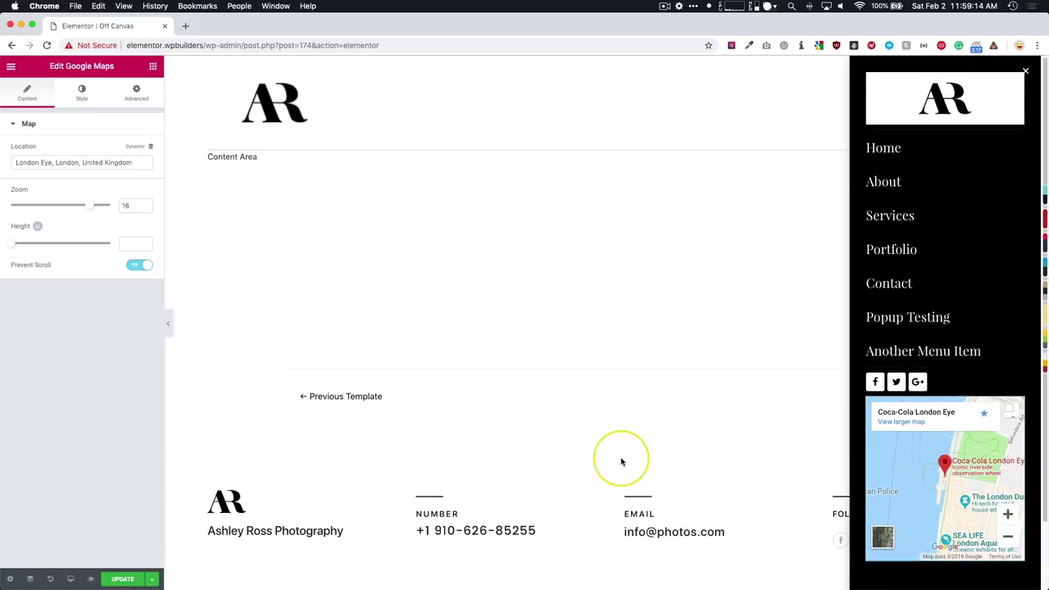
Save the popup and load elementor.wpbuilders/ in a new private window
{"action": "left_click", "coordinate": [122, 580]}
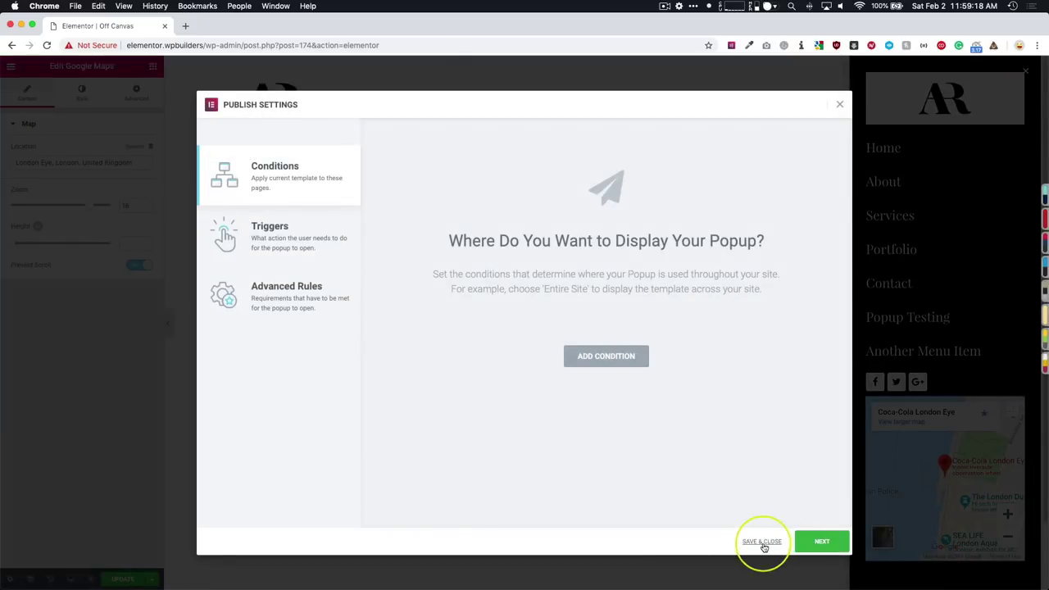
{"action": "left_click", "coordinate": [763, 543]}
{"action": "key", "text": "super+shift+n"}
{"action": "type", "text": "elementor.wpbuilders/"}
{"action": "key", "text": "Return"}
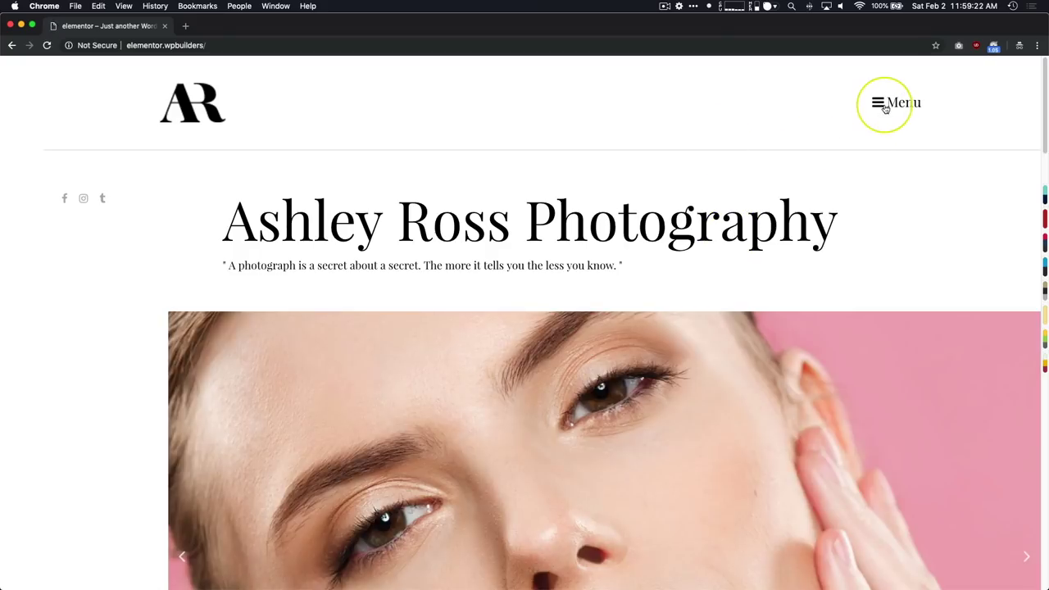
Toggle the live header Menu panel to confirm the London Eye map appears under the social icons
{"action": "left_click", "coordinate": [884, 109]}
{"action": "left_click", "coordinate": [714, 113]}
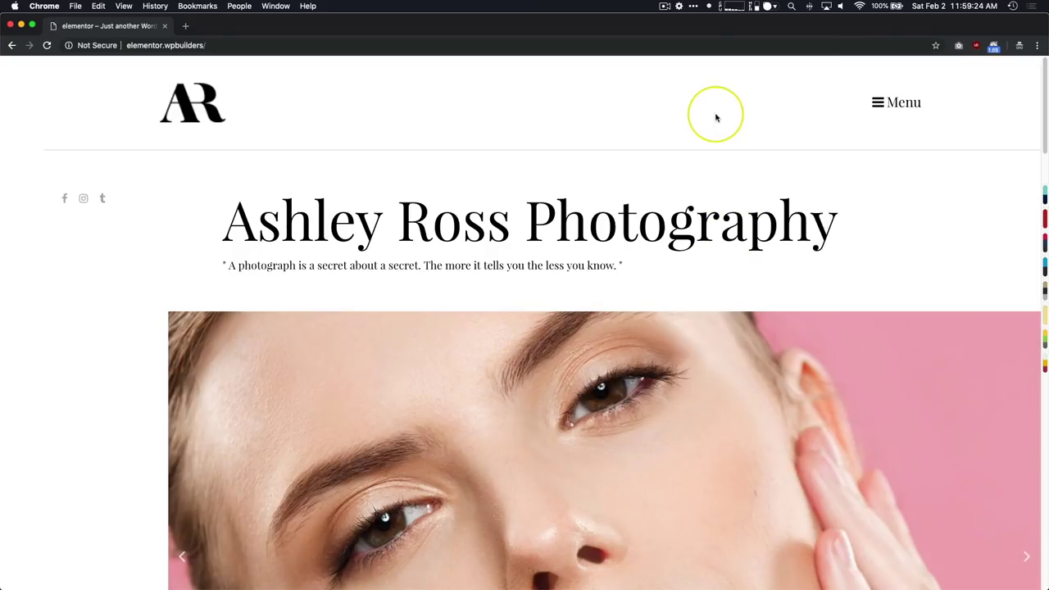
{"action": "left_click", "coordinate": [881, 102]}
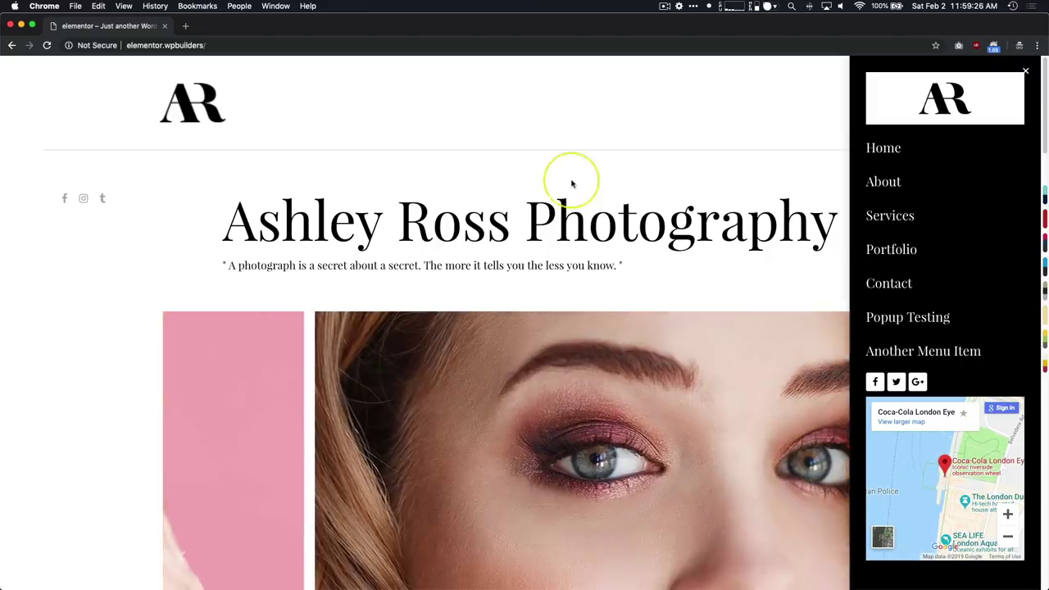
{"action": "left_click", "coordinate": [498, 146]}
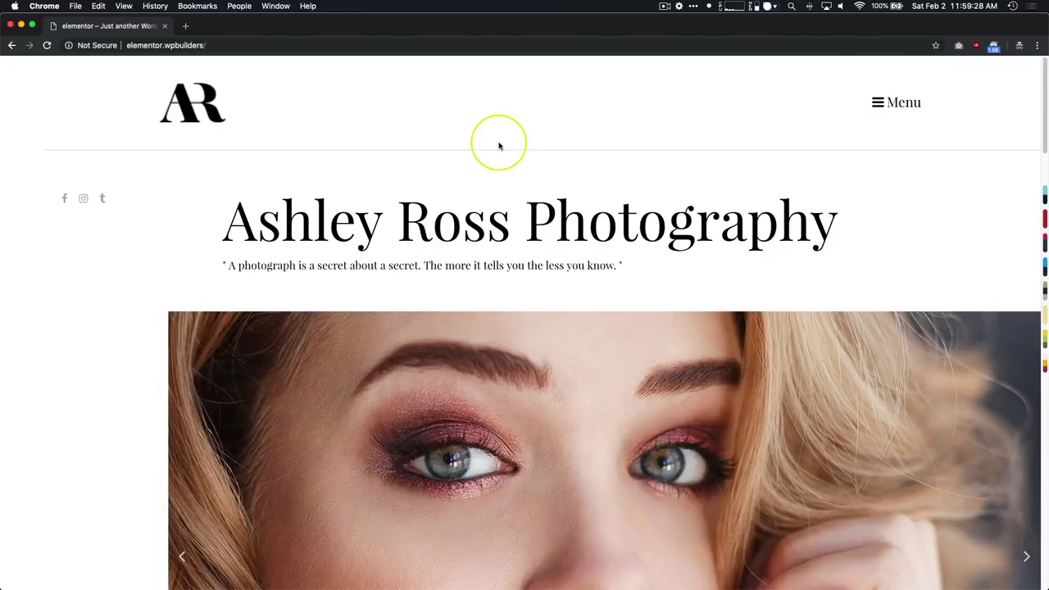
{"action": "left_click", "coordinate": [877, 102]}
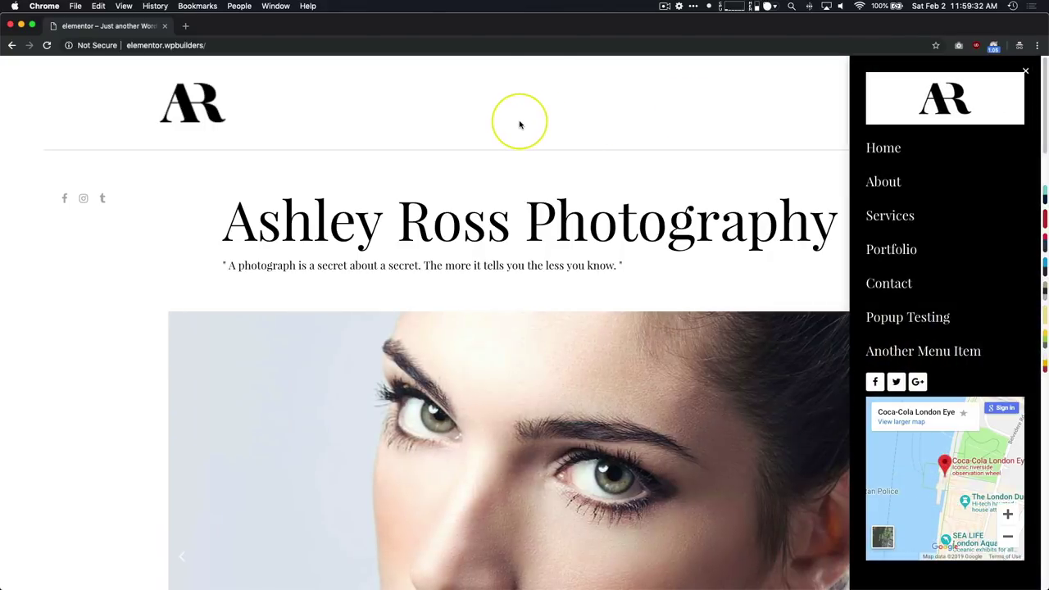